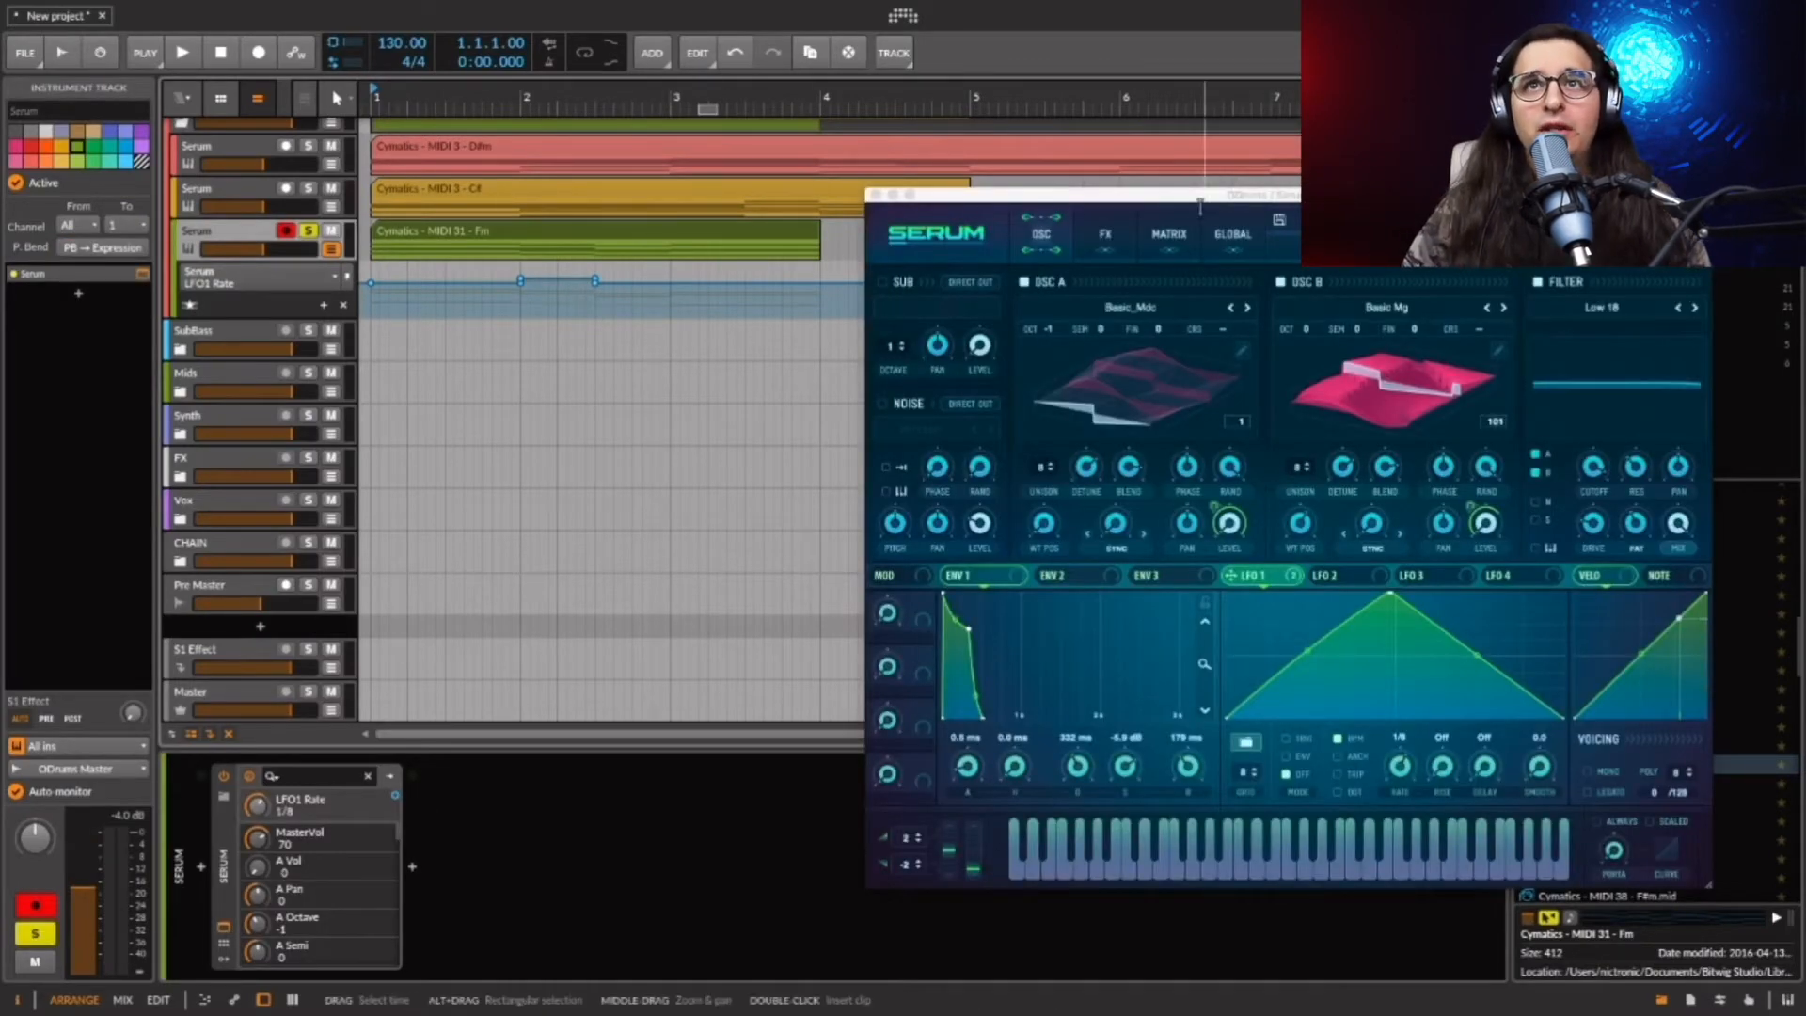
Move the Serum plugin window to the middle of the arrangement and audition the patch with the MIDI clip.
{"action": "left_click_drag", "start_coordinate": [1211, 202], "coordinate": [776, 172]}
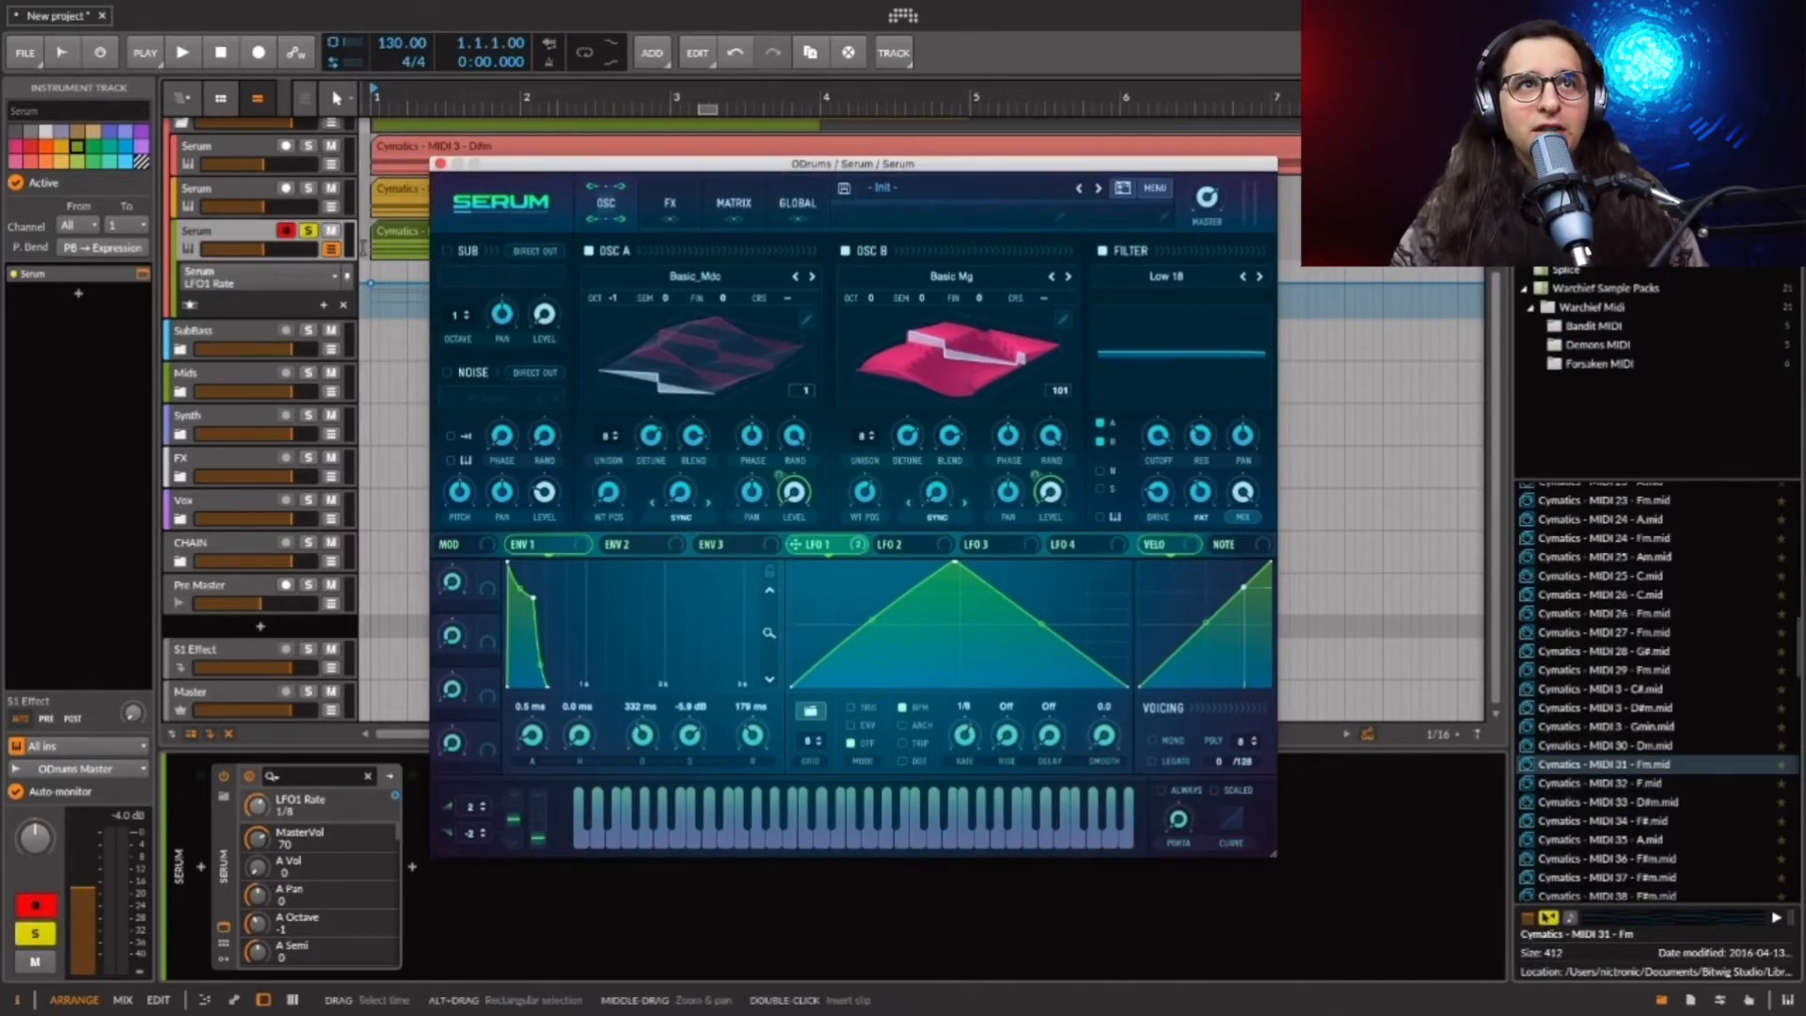
{"action": "left_click", "coordinate": [222, 53]}
{"action": "key", "text": "space"}
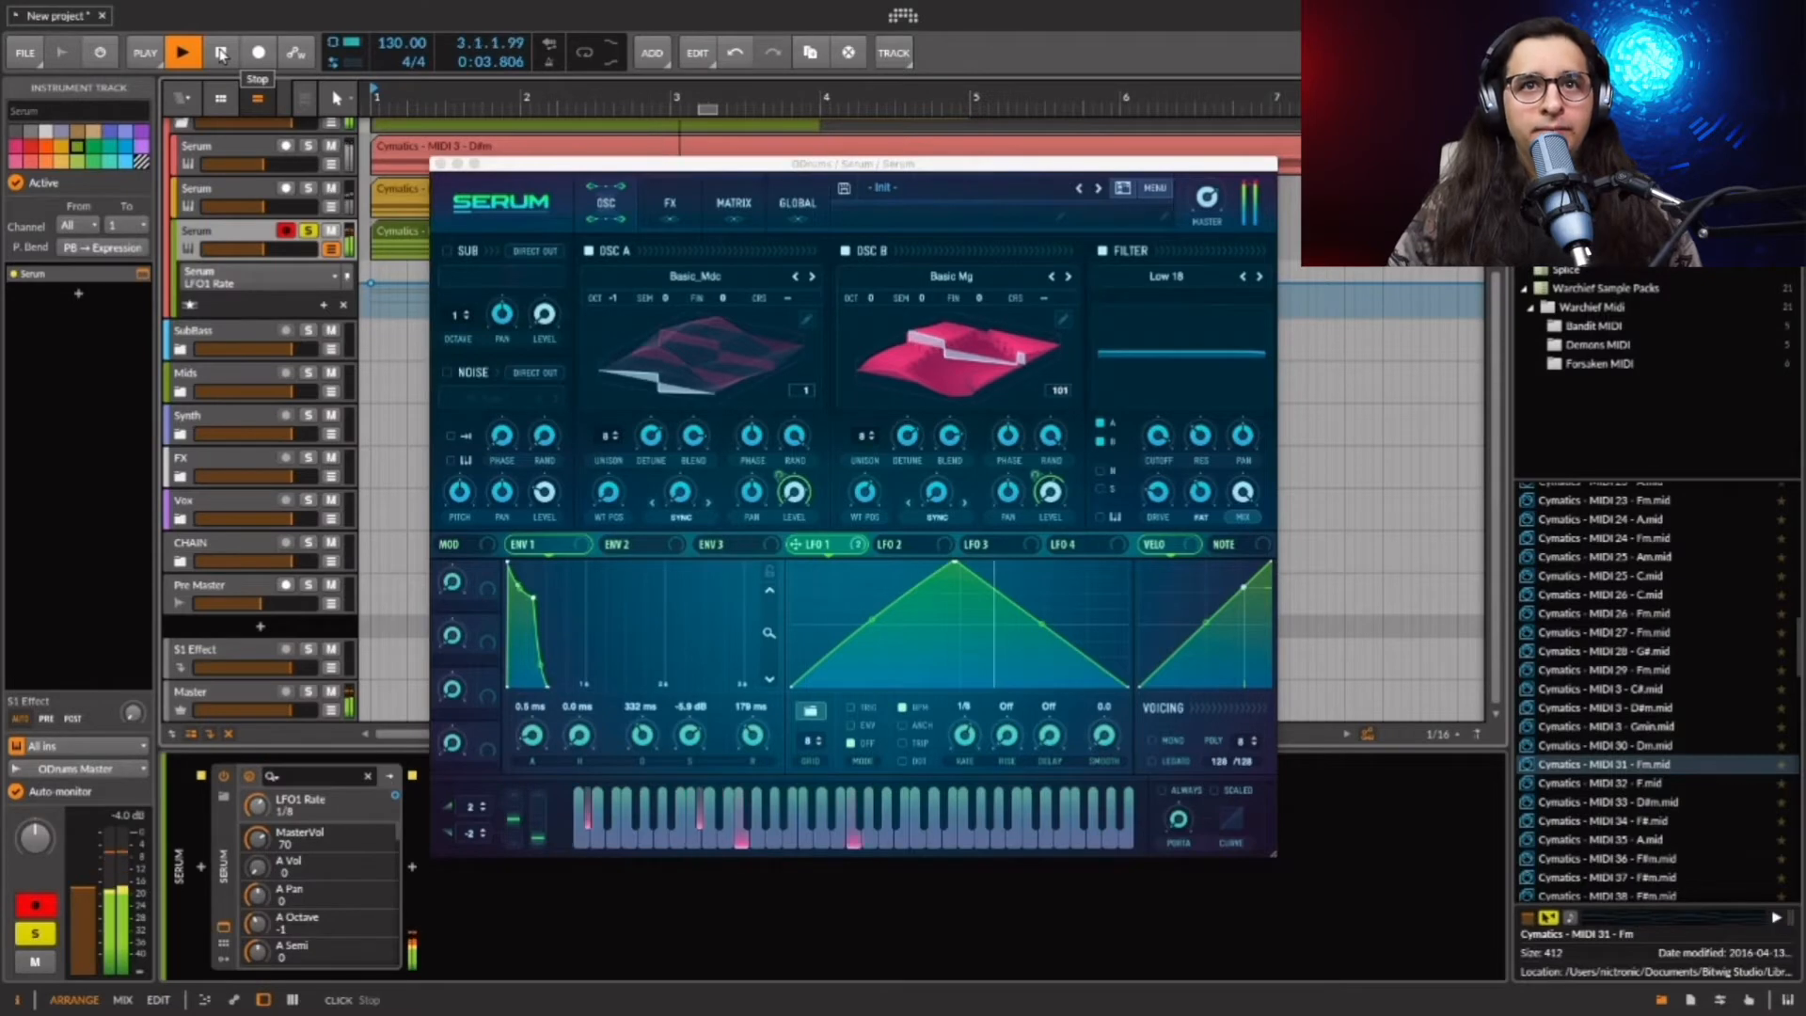
{"action": "left_click", "coordinate": [221, 55]}
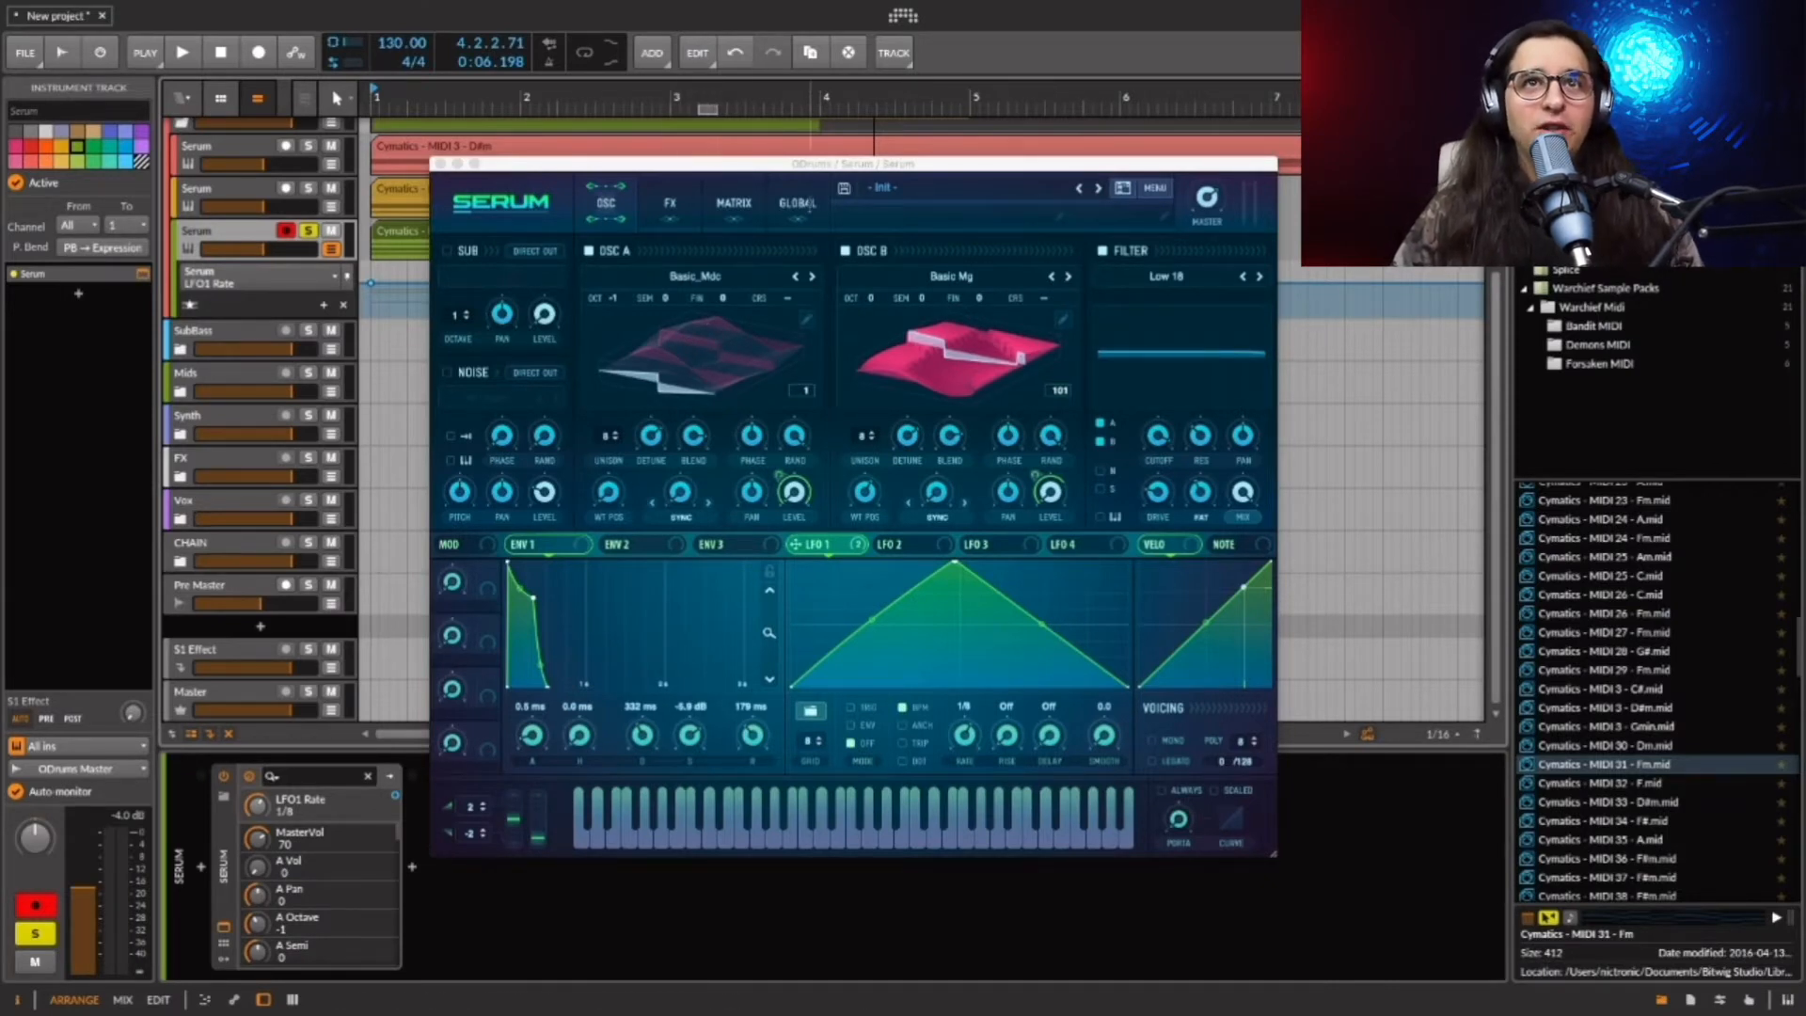
Examine Serum's global unison settings for both oscillators and its effects chain, and return to the oscillator view.
{"action": "left_click", "coordinate": [807, 205]}
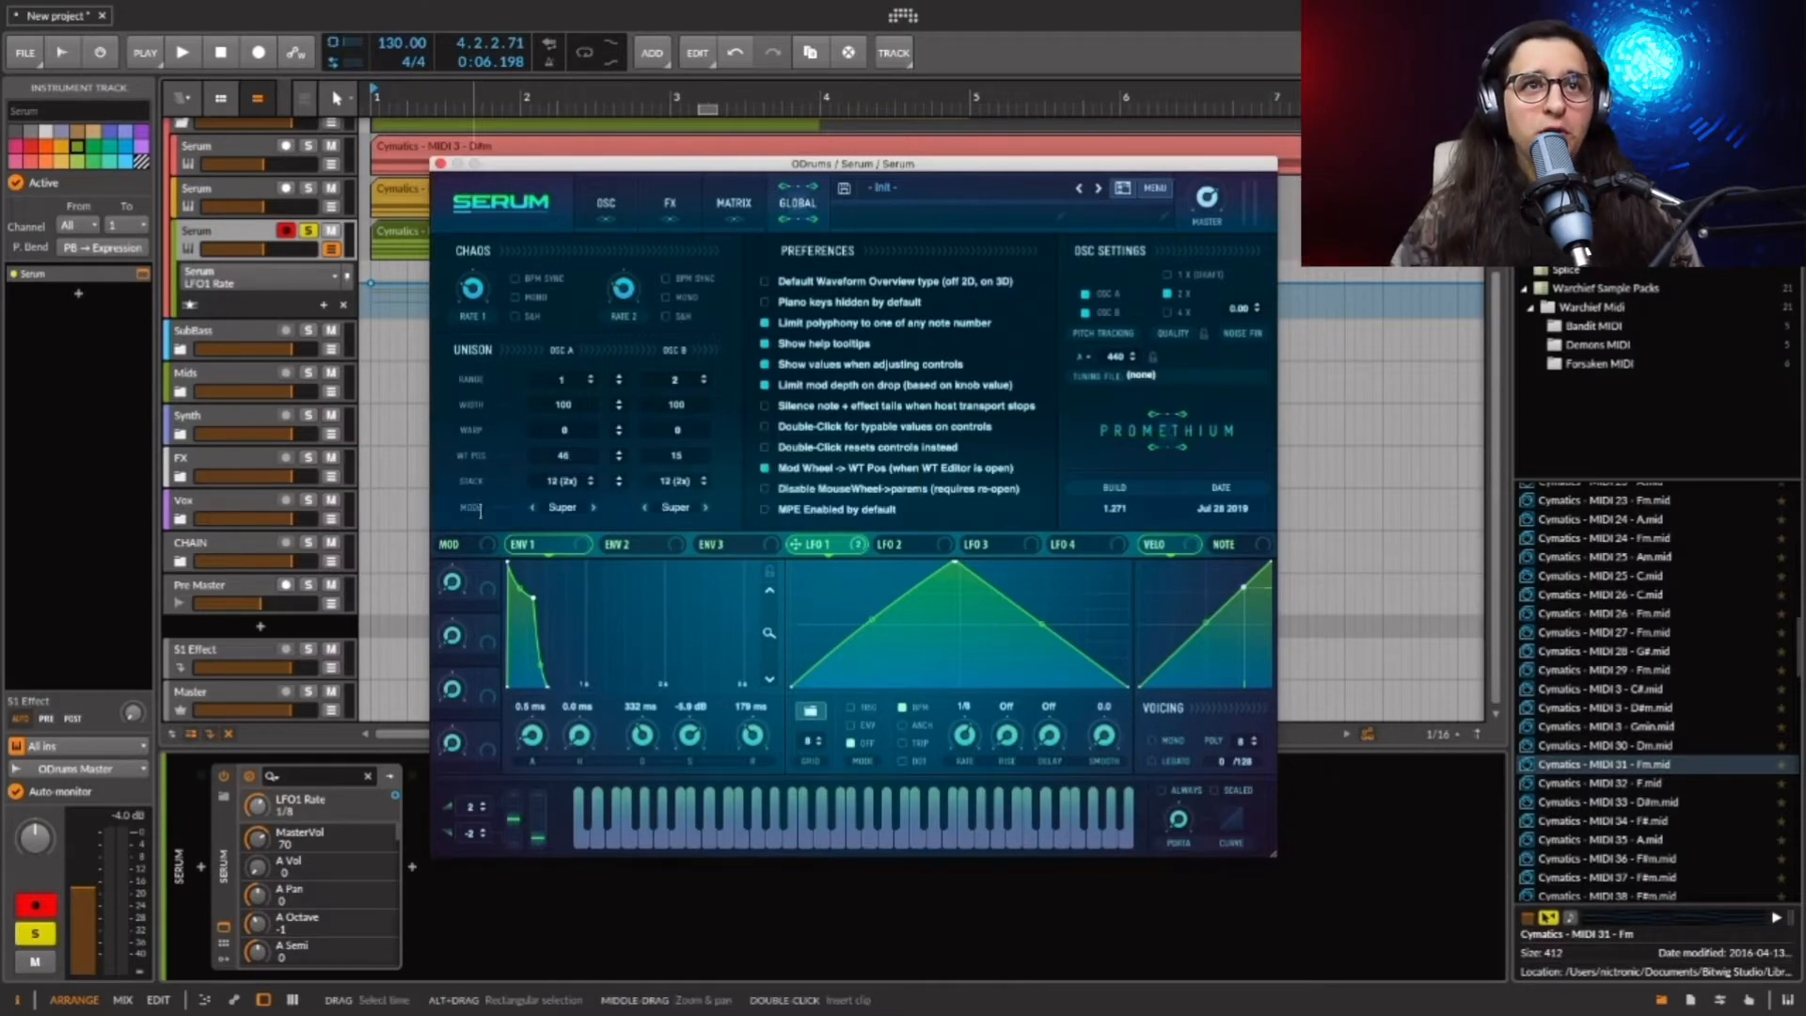
{"action": "left_click", "coordinate": [532, 507]}
{"action": "left_click", "coordinate": [591, 508]}
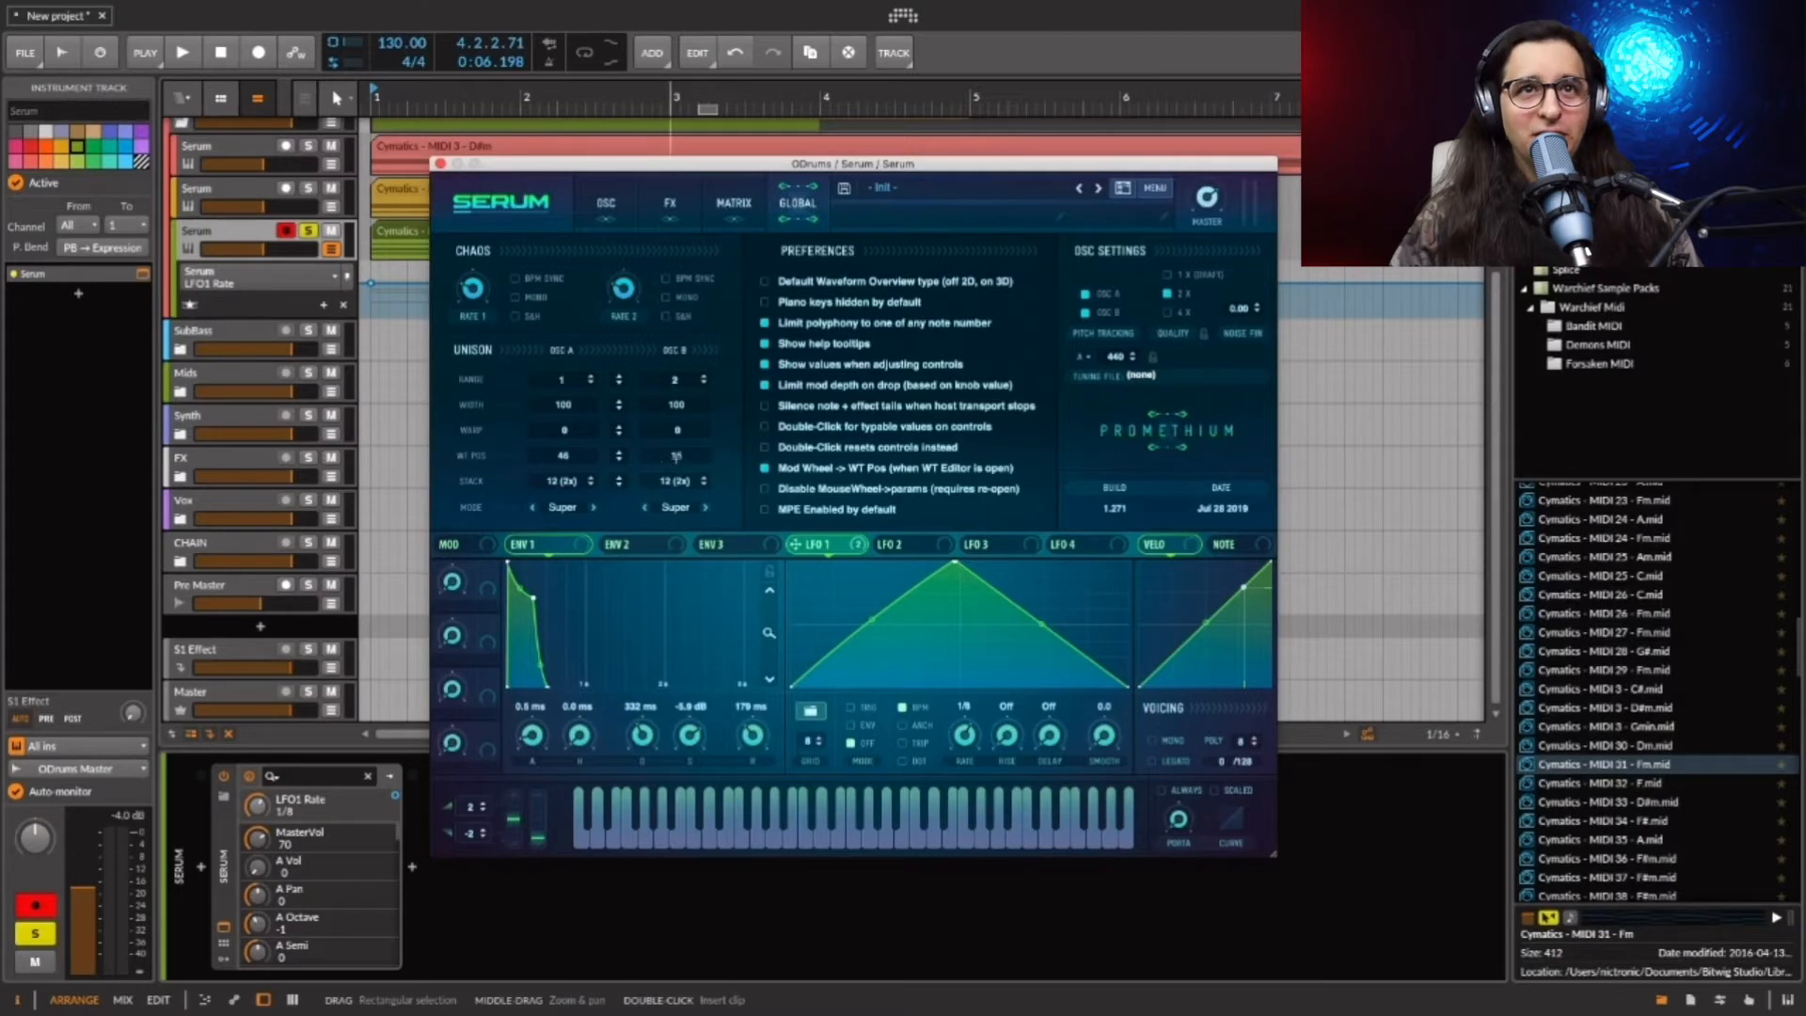
{"action": "mouse_move", "coordinate": [697, 461]}
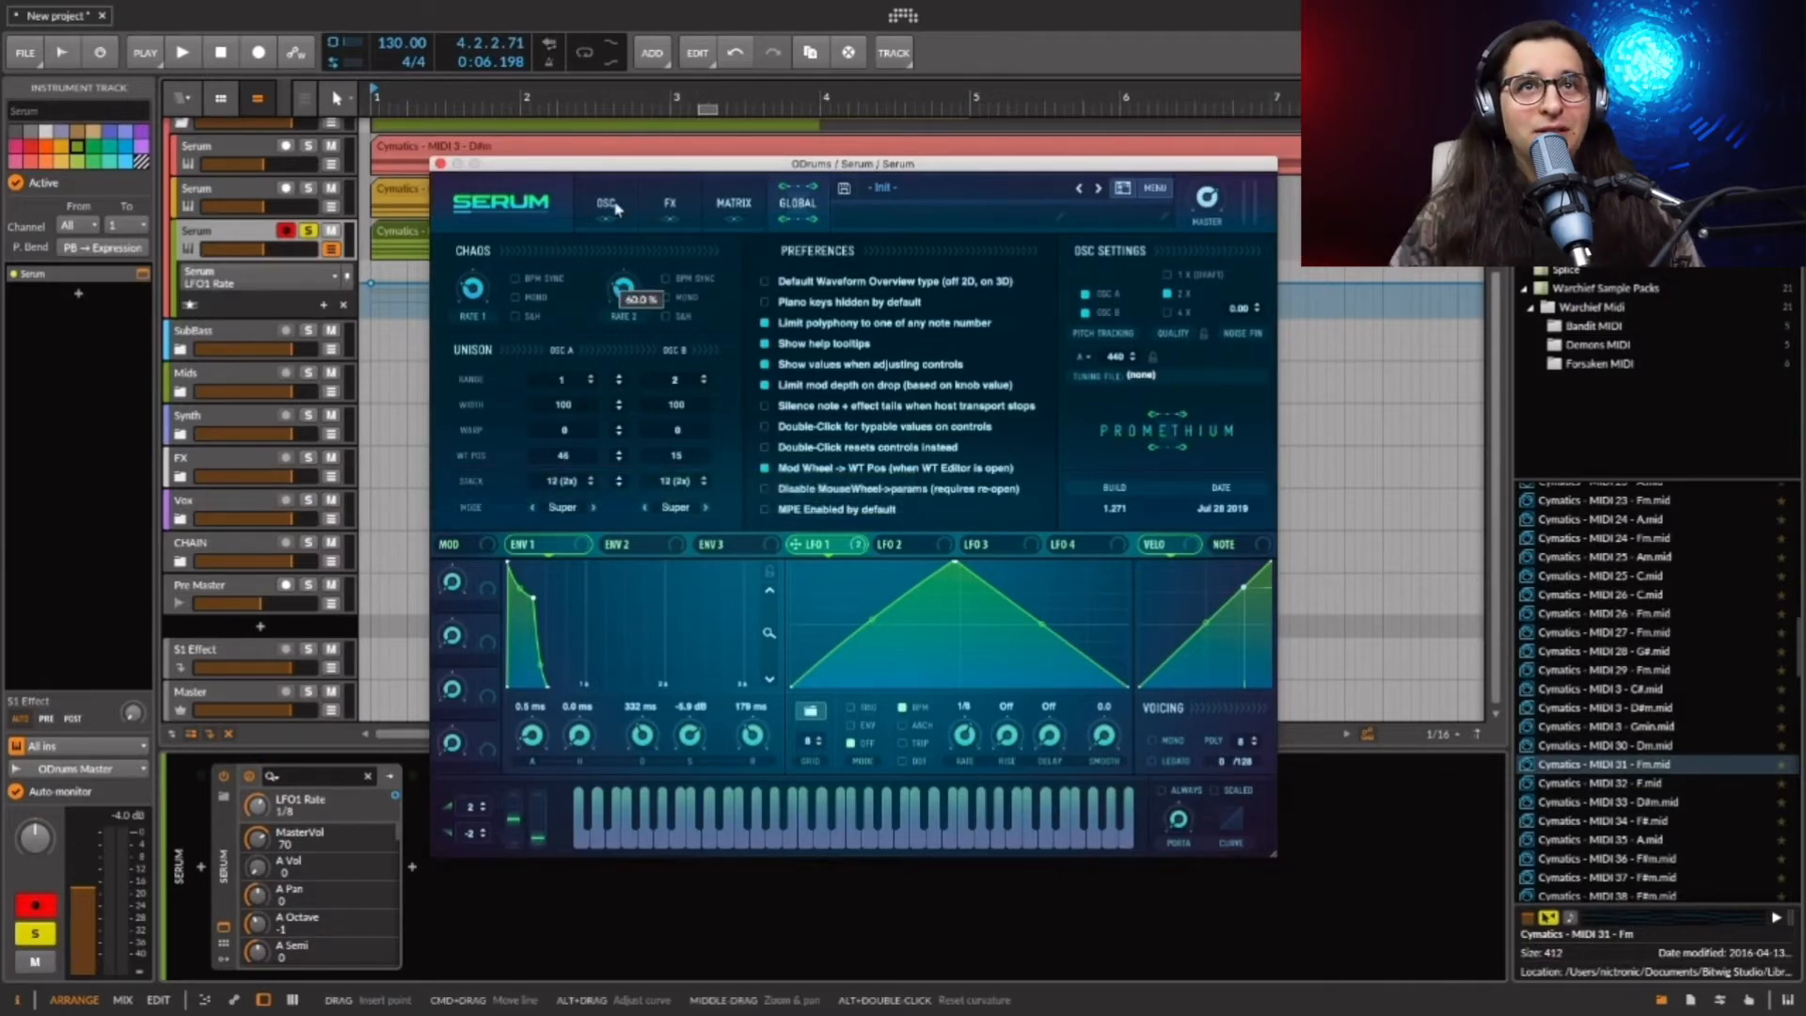
{"action": "left_click", "coordinate": [671, 208]}
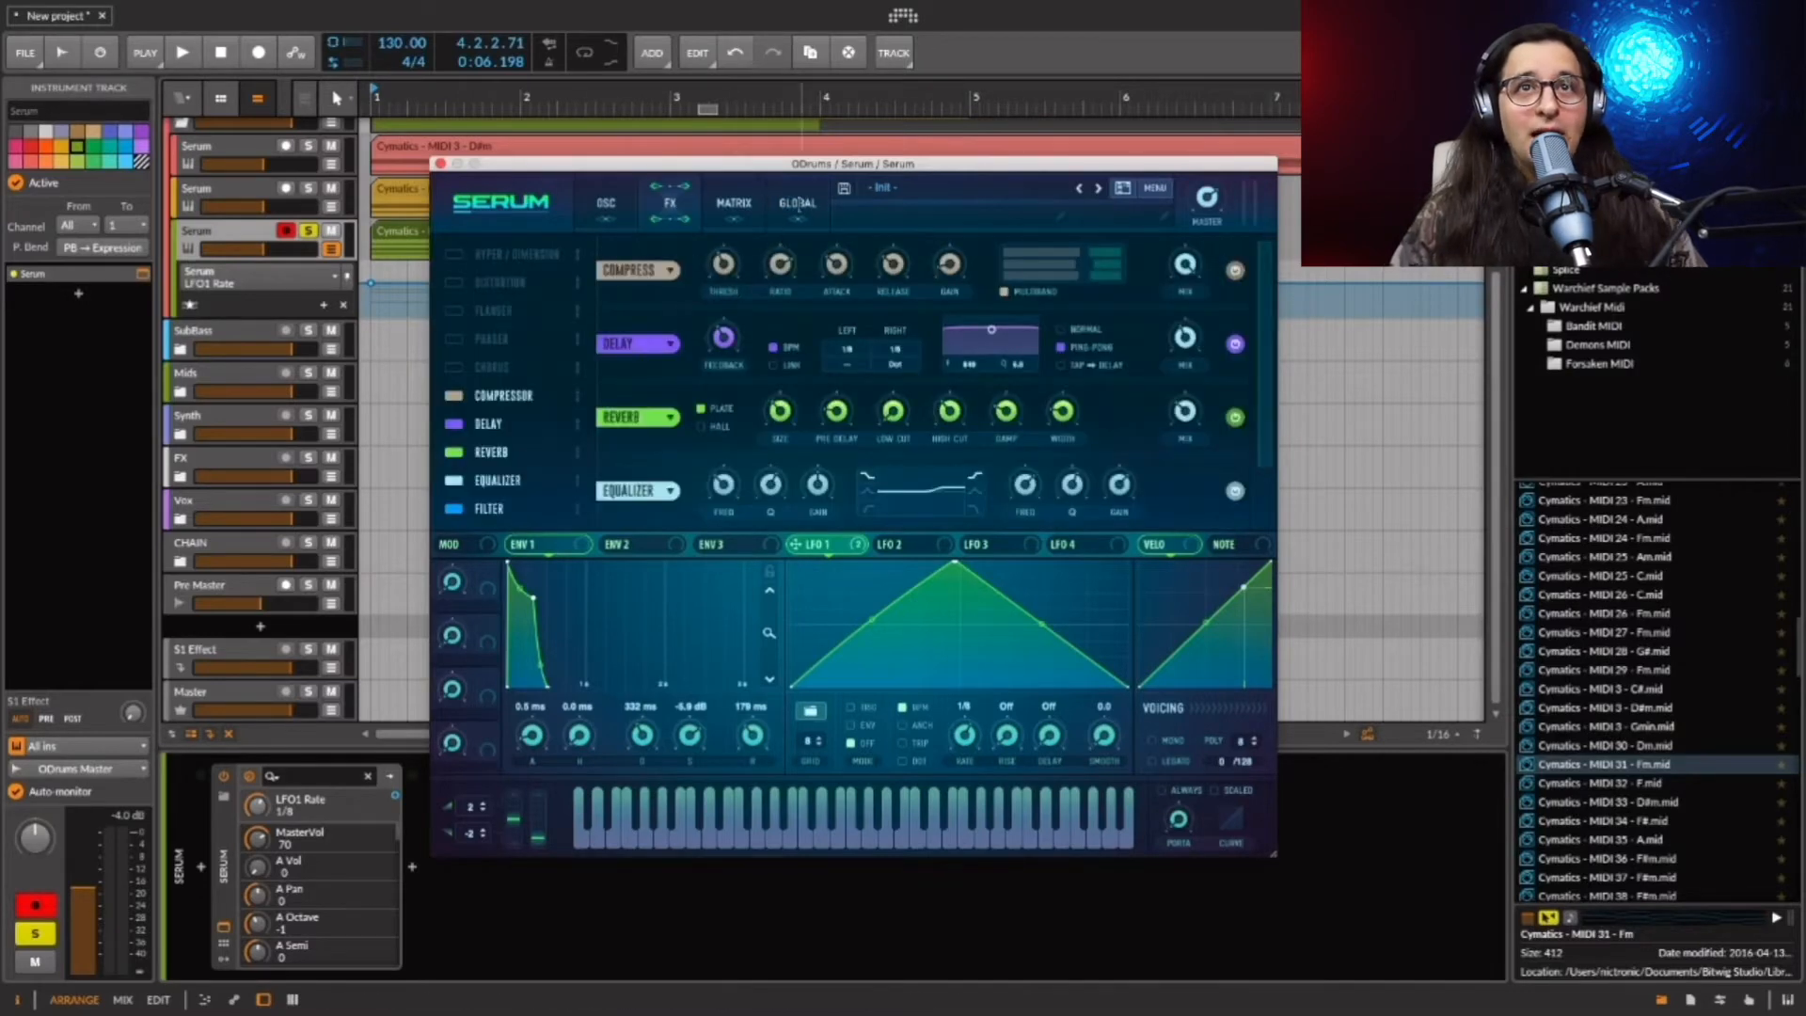
{"action": "left_click", "coordinate": [800, 204]}
{"action": "left_click", "coordinate": [607, 204]}
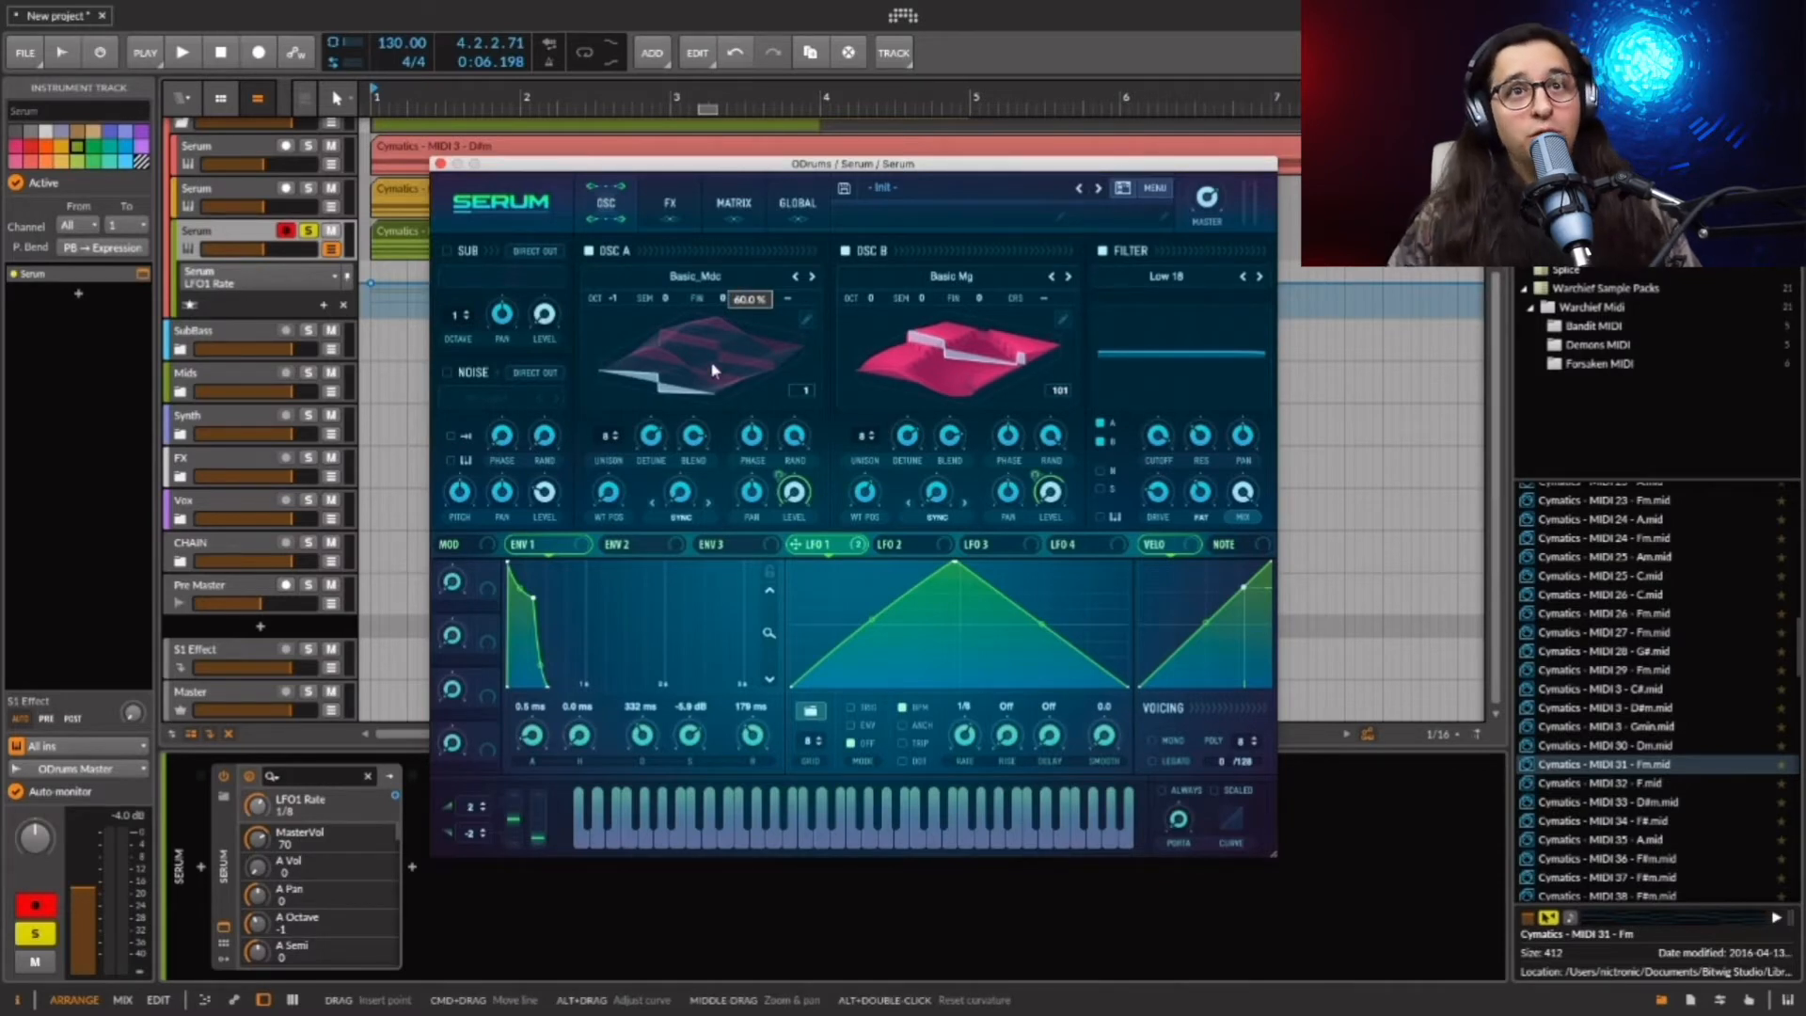
Audition oscillator A and oscillator B separately, and turn both back on.
{"action": "left_click", "coordinate": [844, 251]}
{"action": "key", "text": "space"}
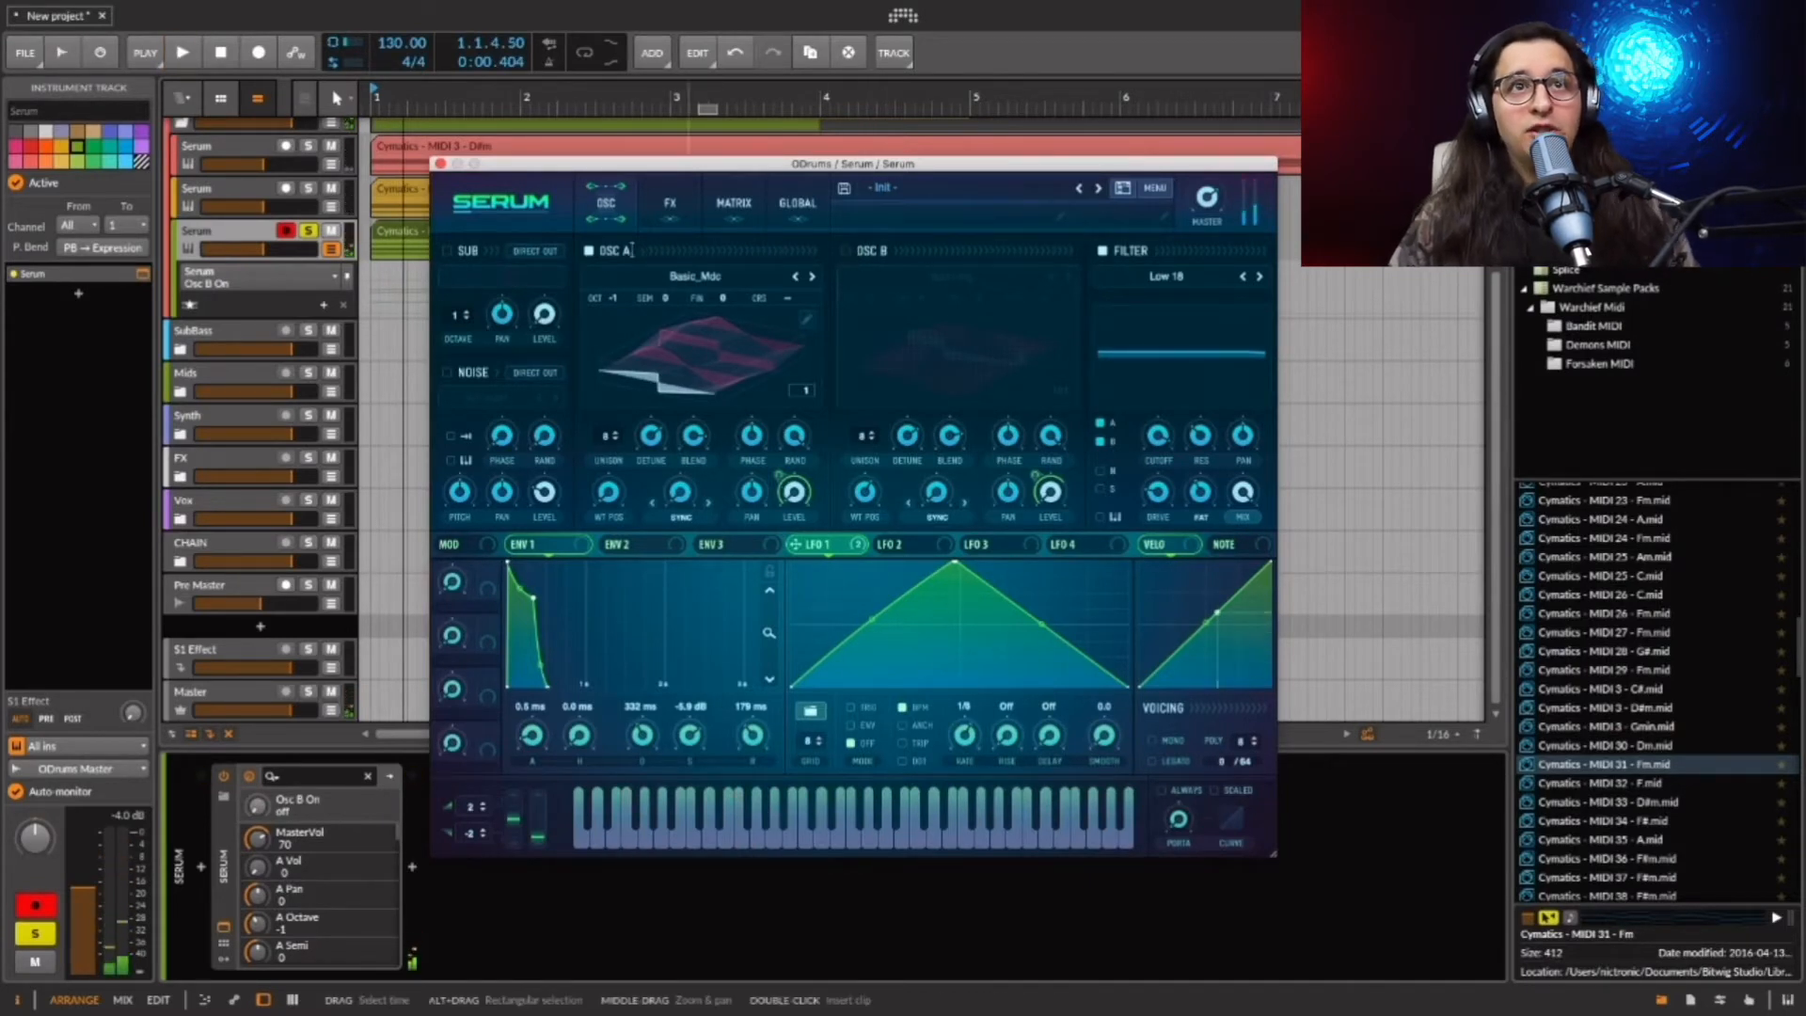
{"action": "left_click", "coordinate": [588, 251]}
{"action": "left_click", "coordinate": [843, 251]}
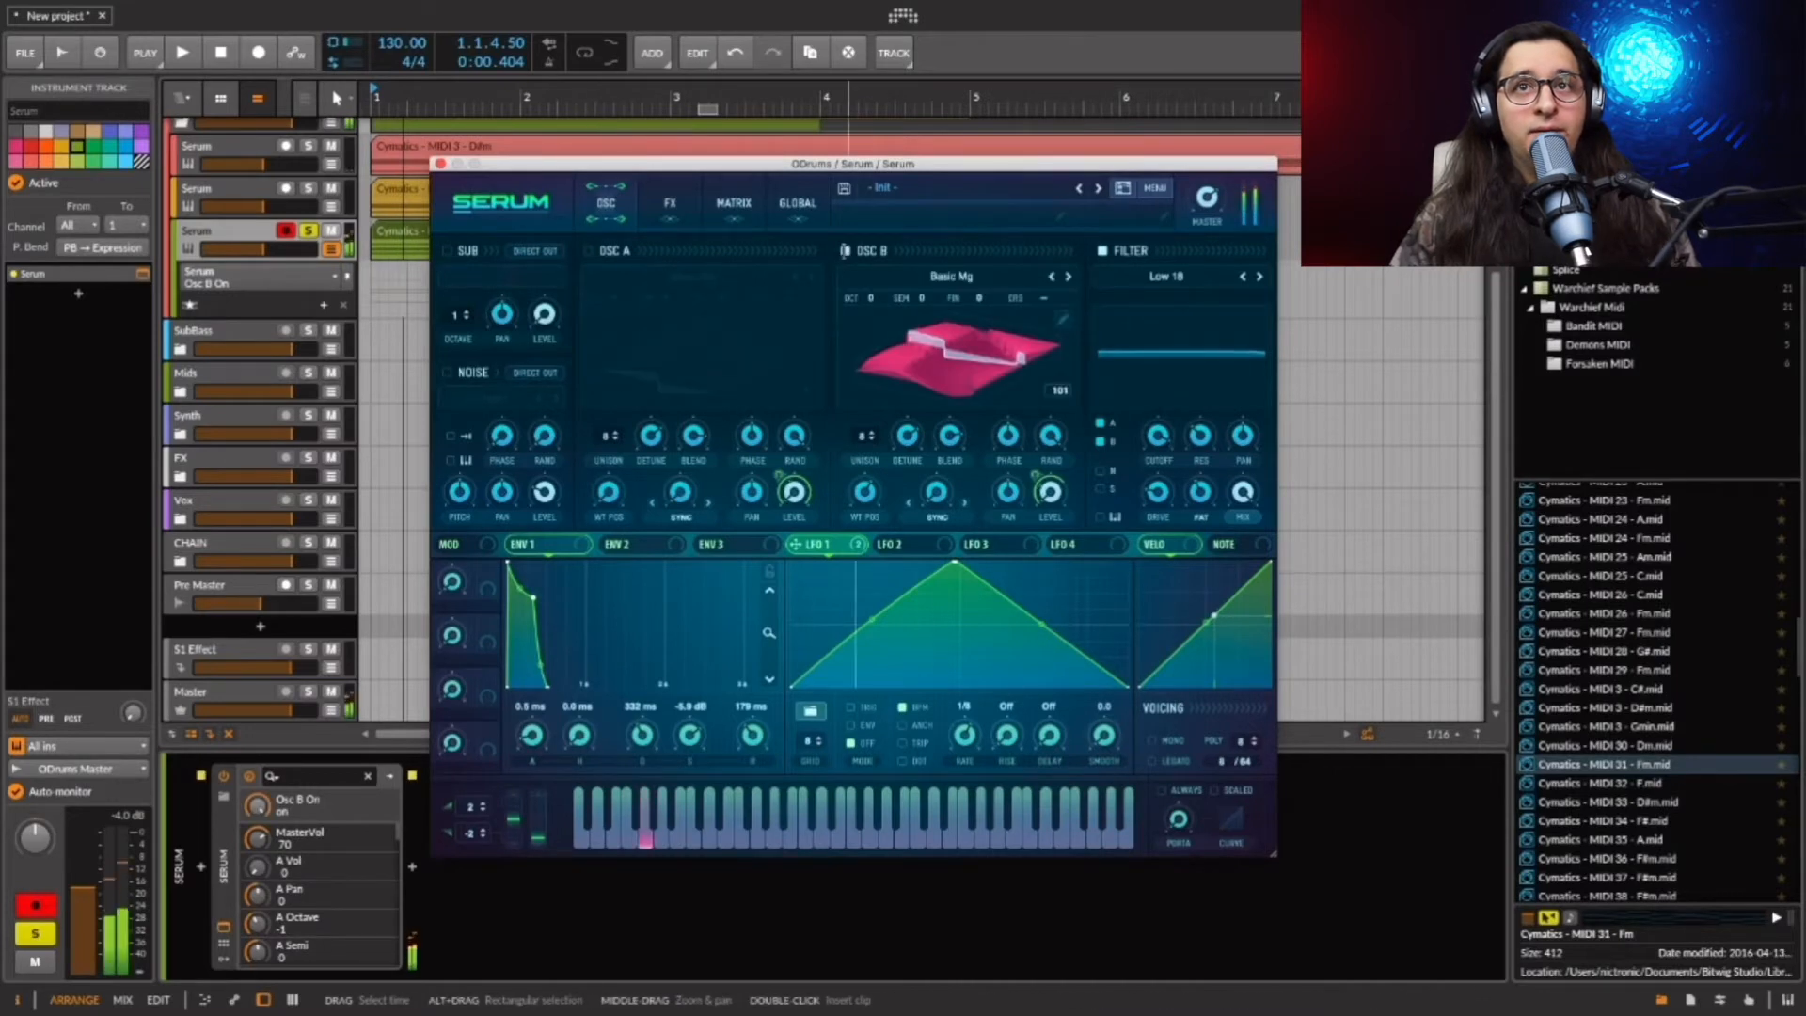
{"action": "left_click", "coordinate": [588, 251]}
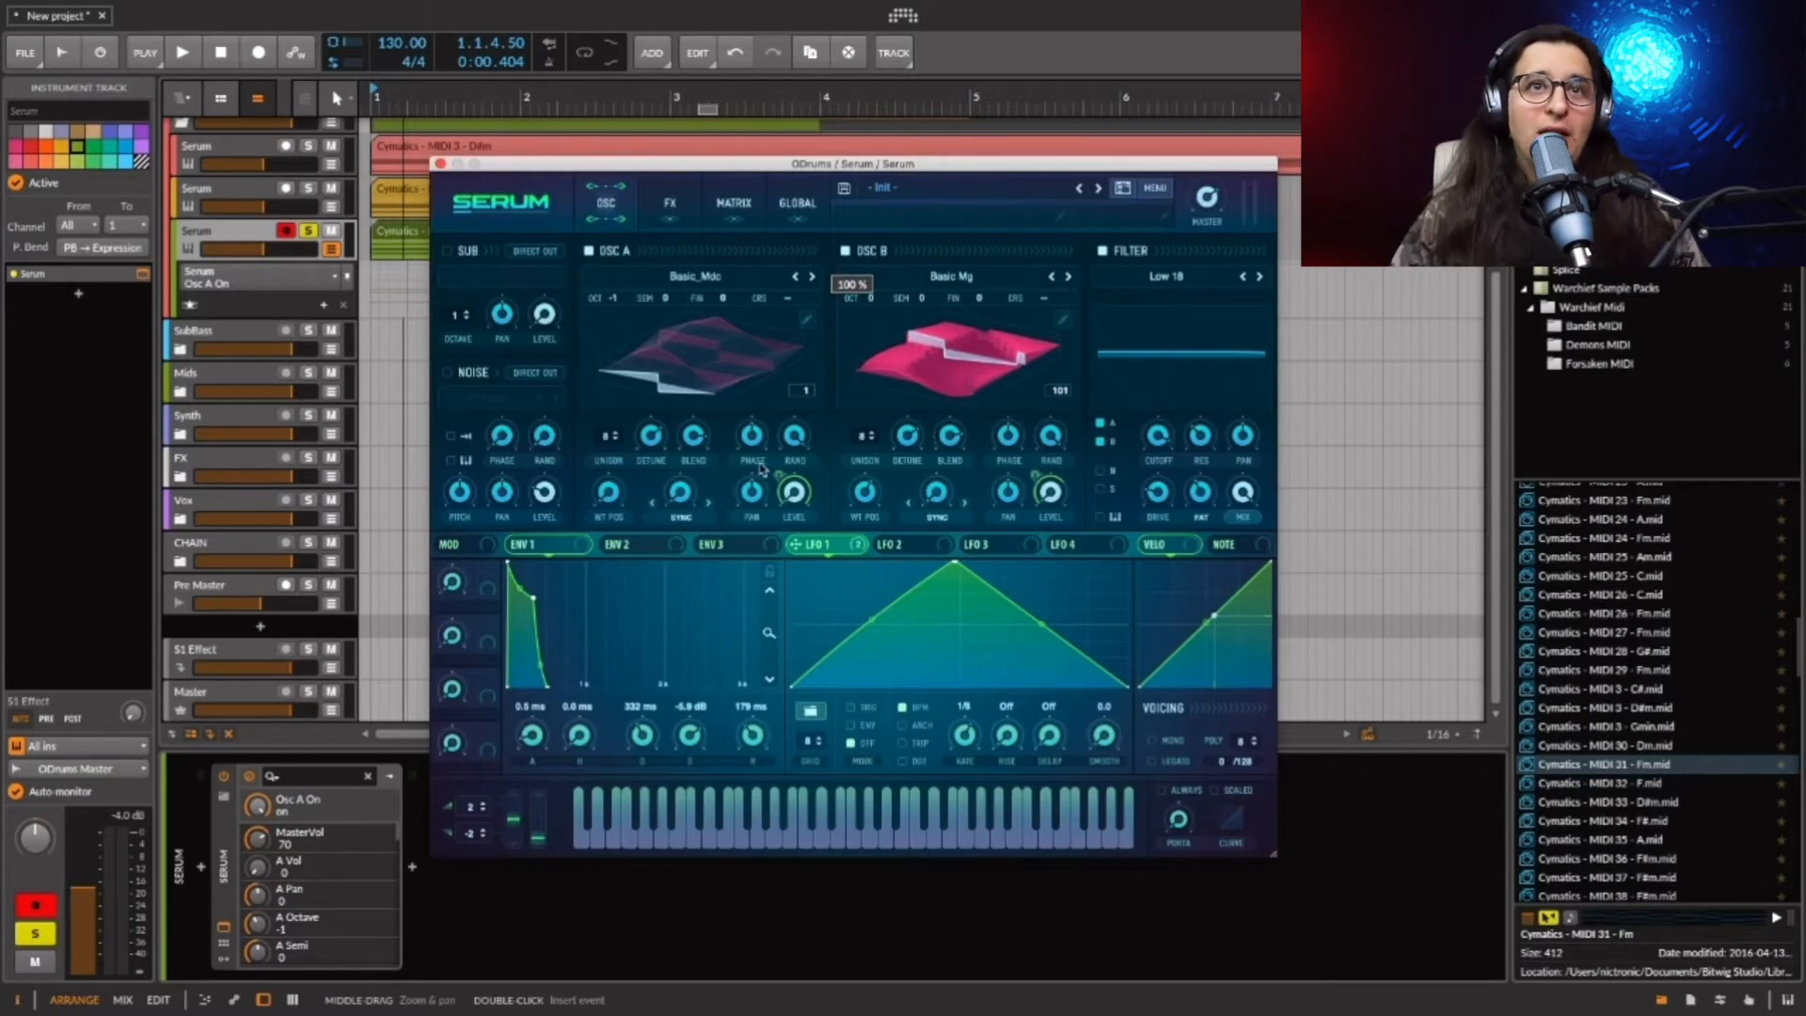
Check the unison detune and blend of oscillators A and B, and the warp mode of oscillator A.
{"action": "mouse_move", "coordinate": [658, 435]}
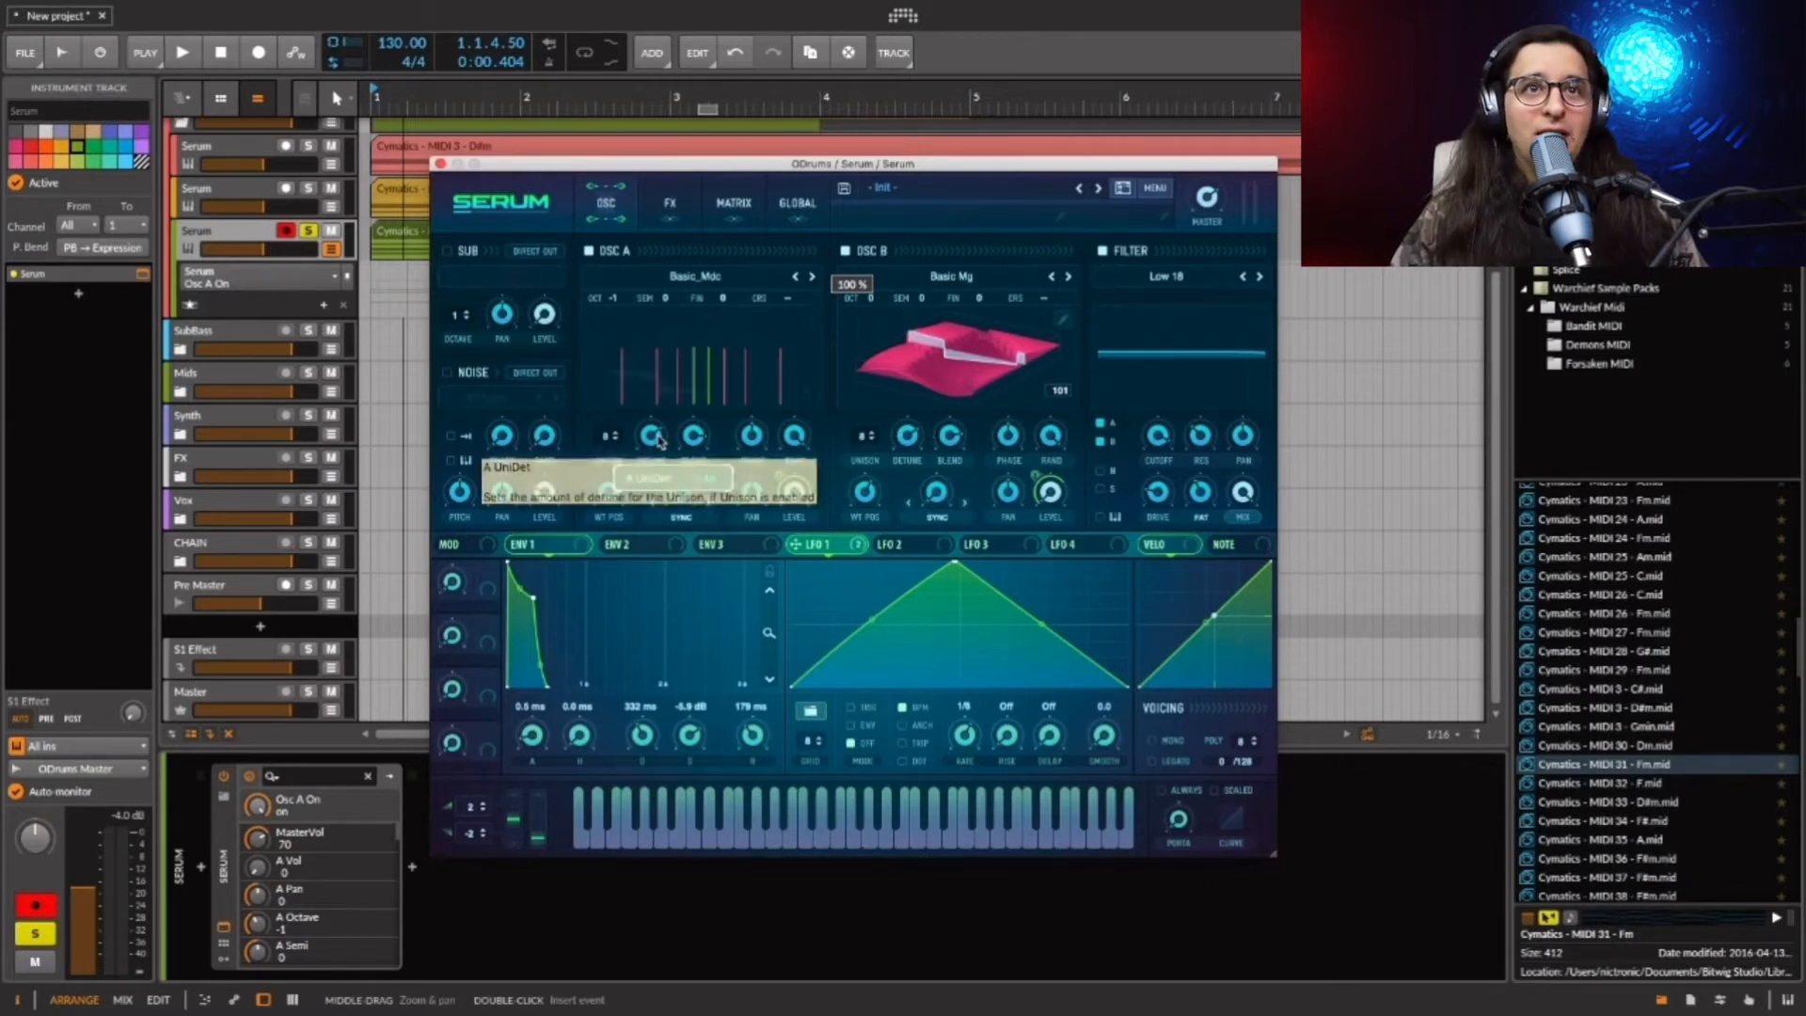
{"action": "left_click", "coordinate": [693, 434]}
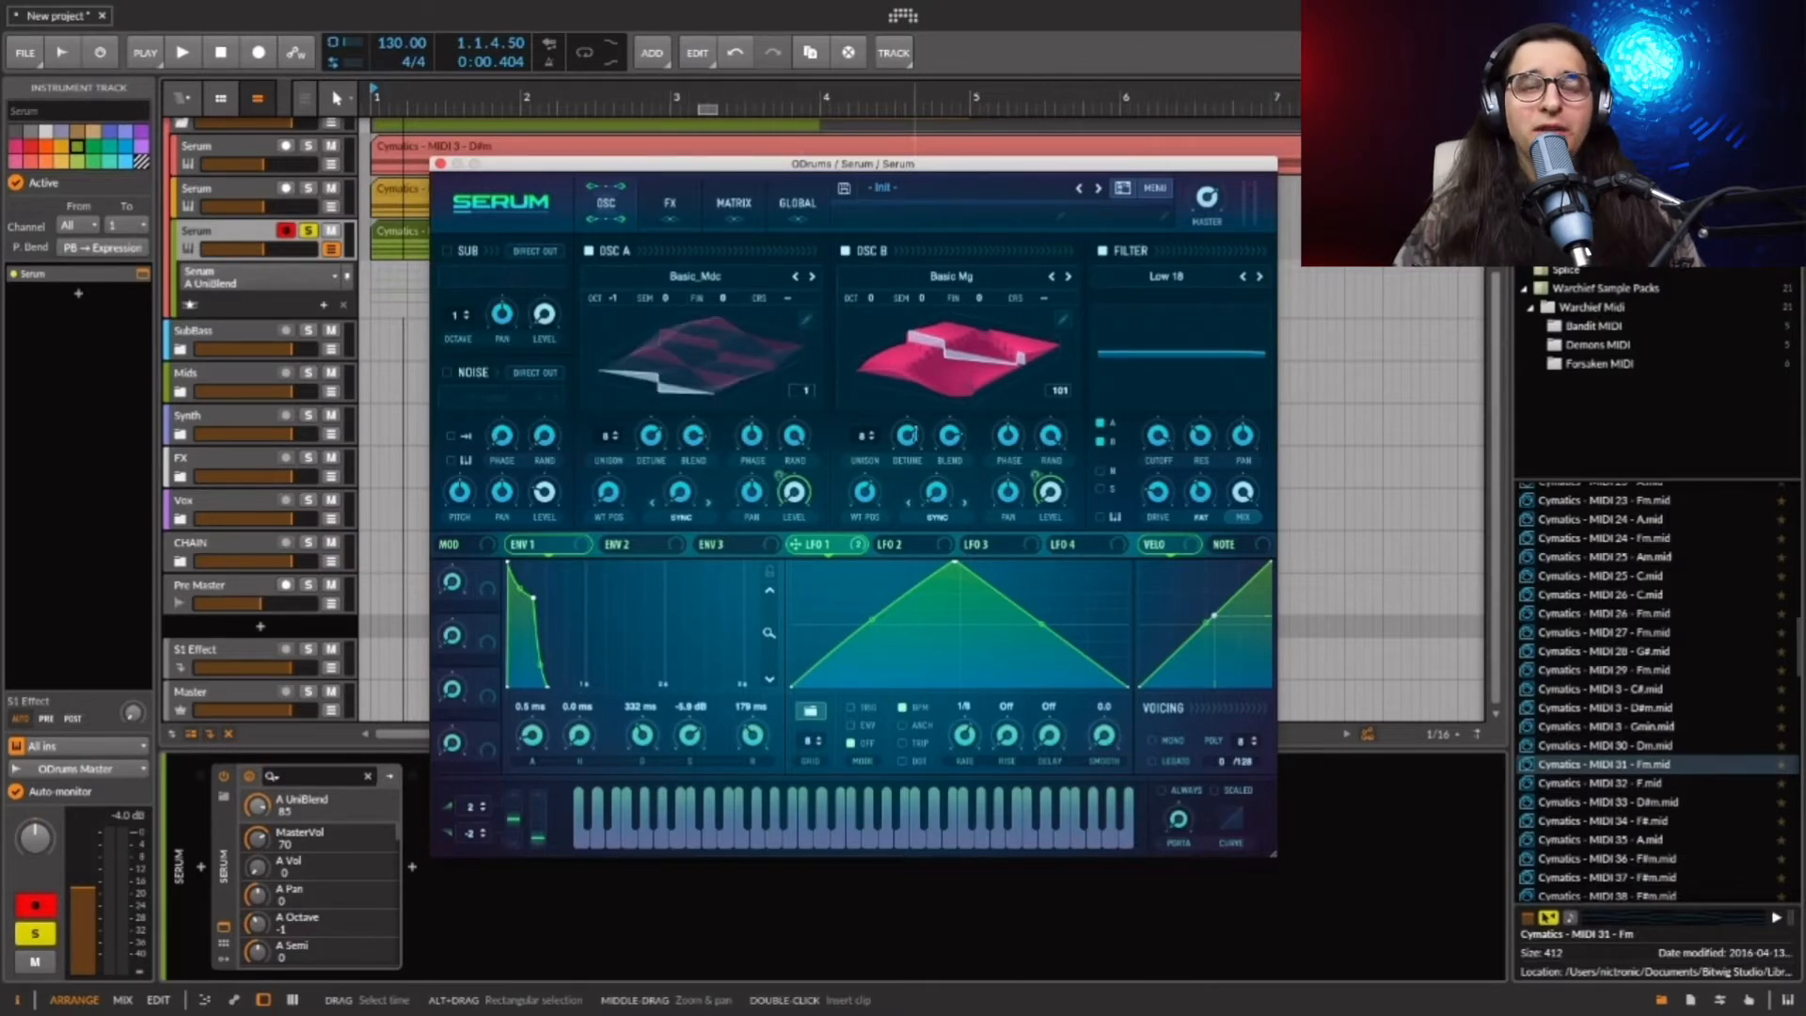
{"action": "left_click", "coordinate": [943, 439]}
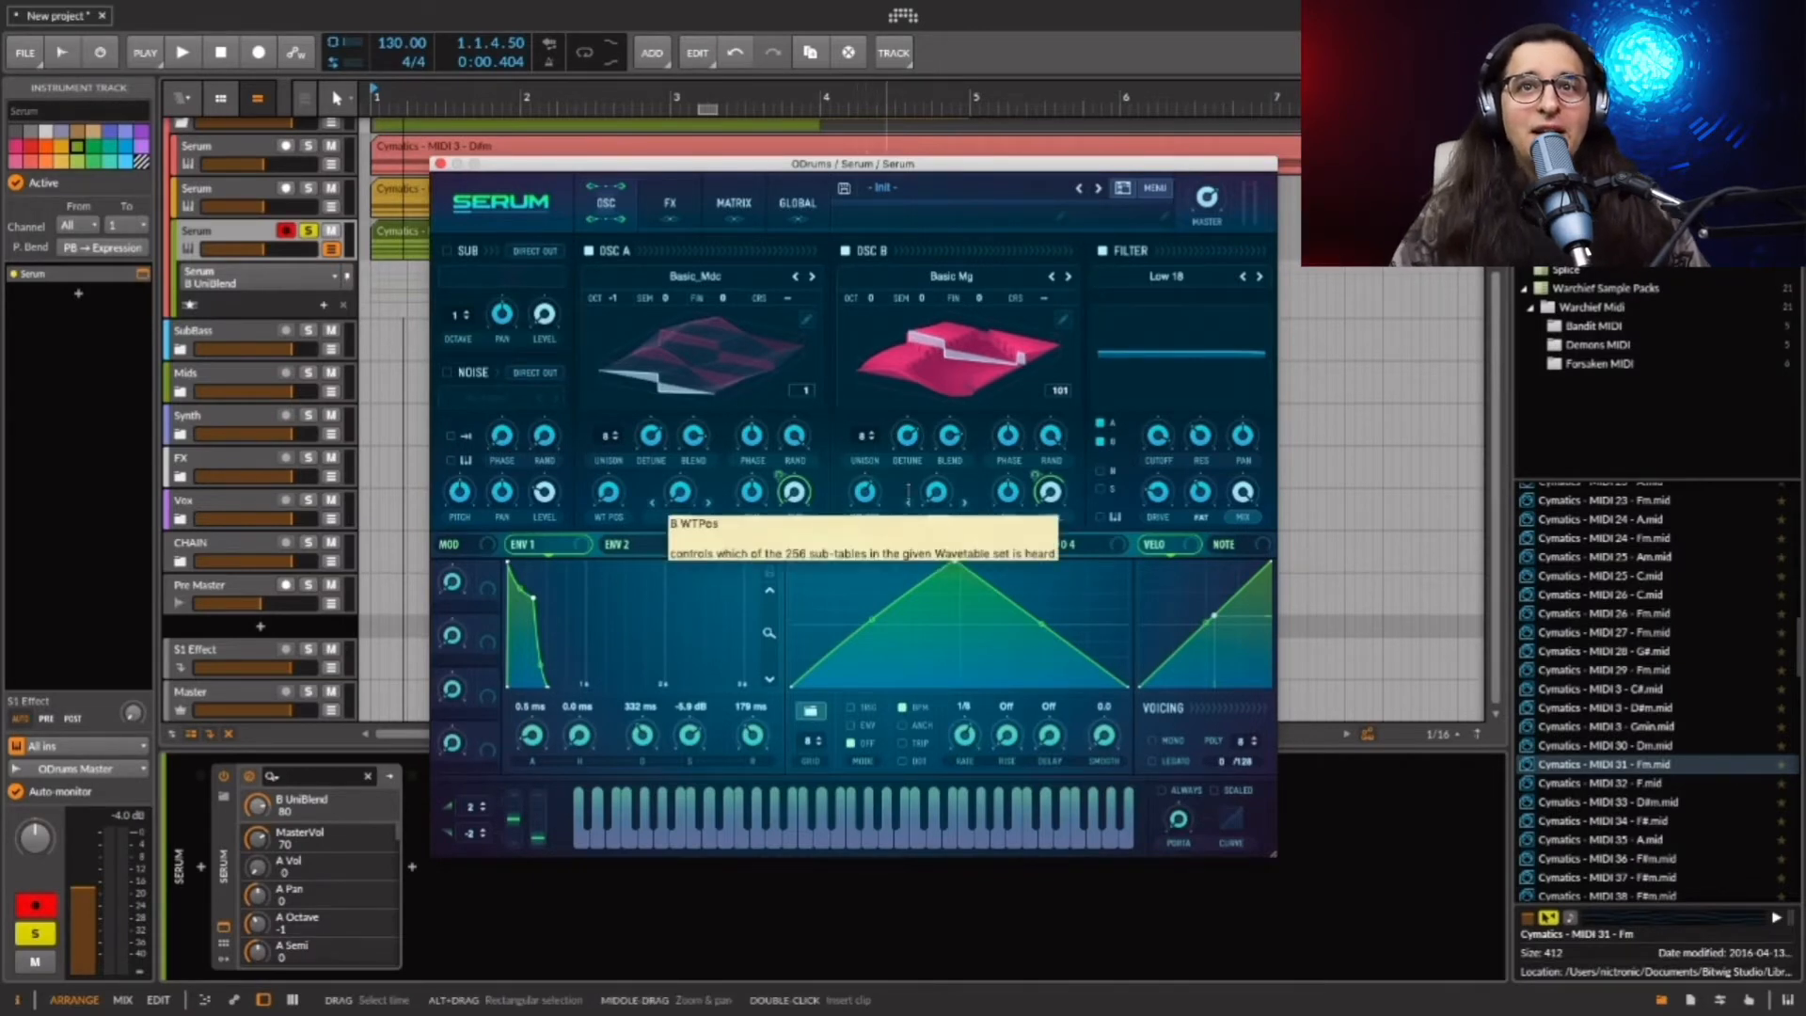
{"action": "left_click", "coordinate": [708, 520]}
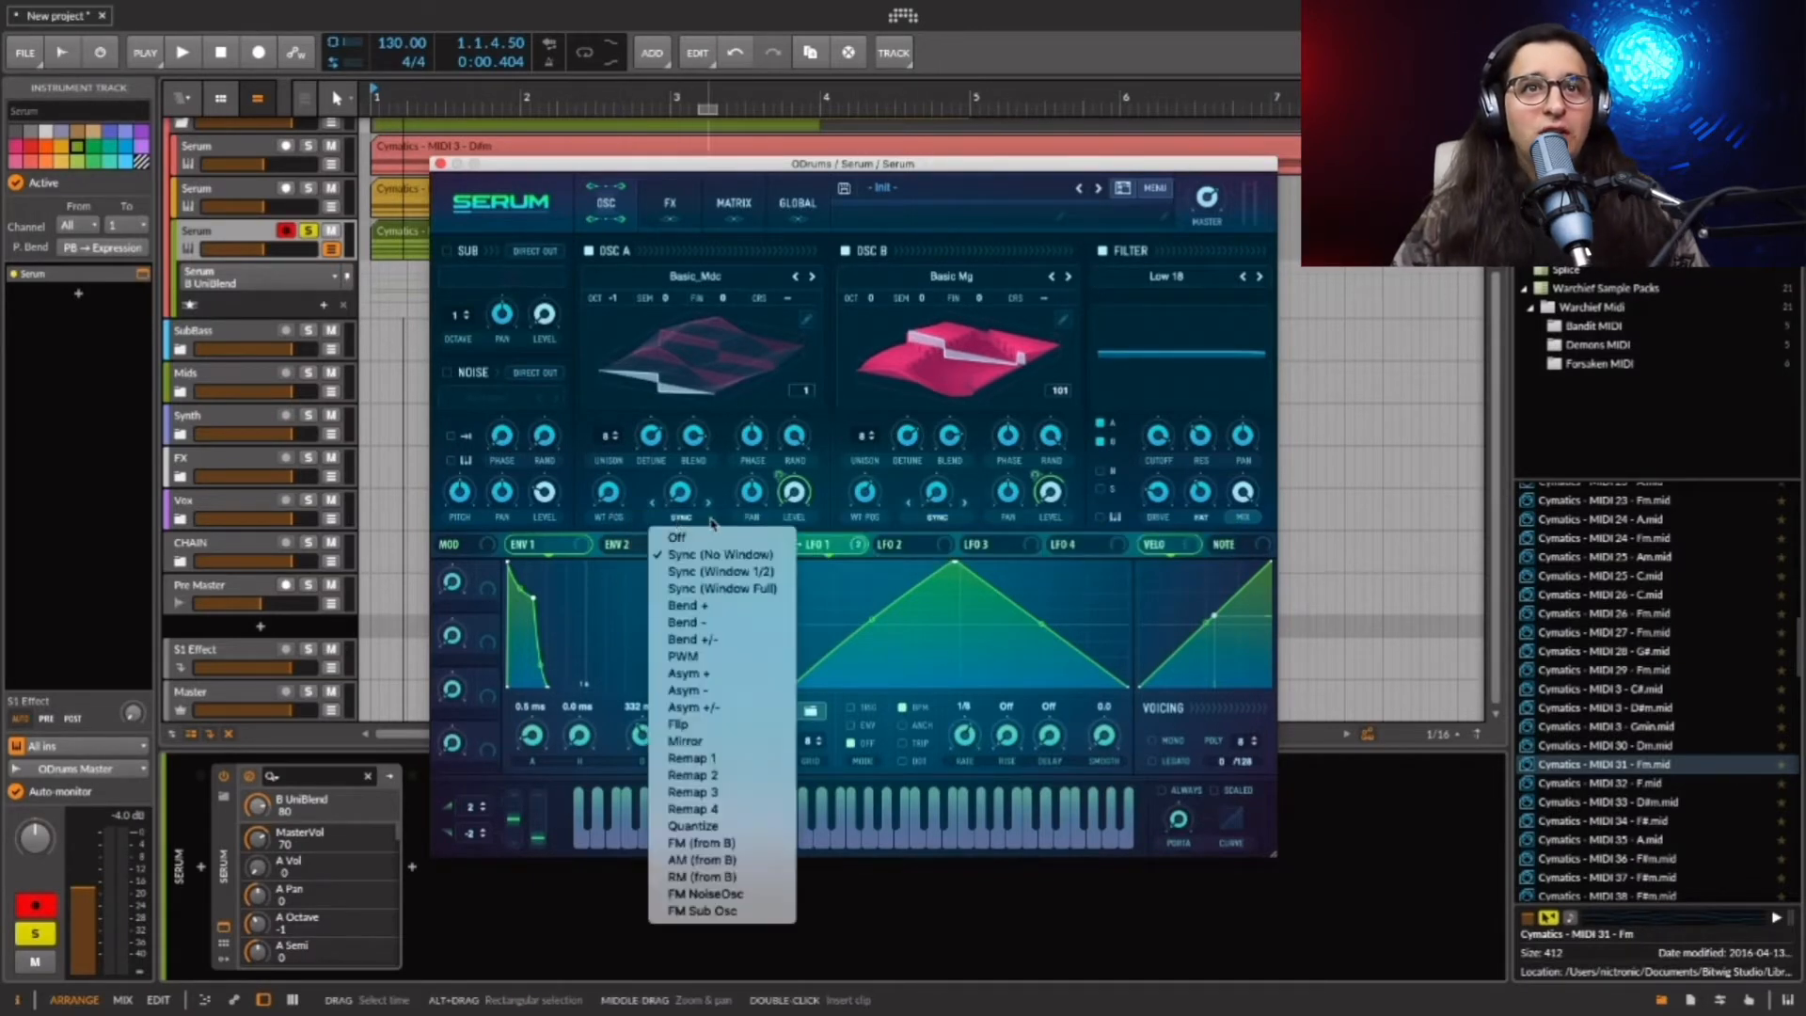
{"action": "left_click", "coordinate": [712, 511]}
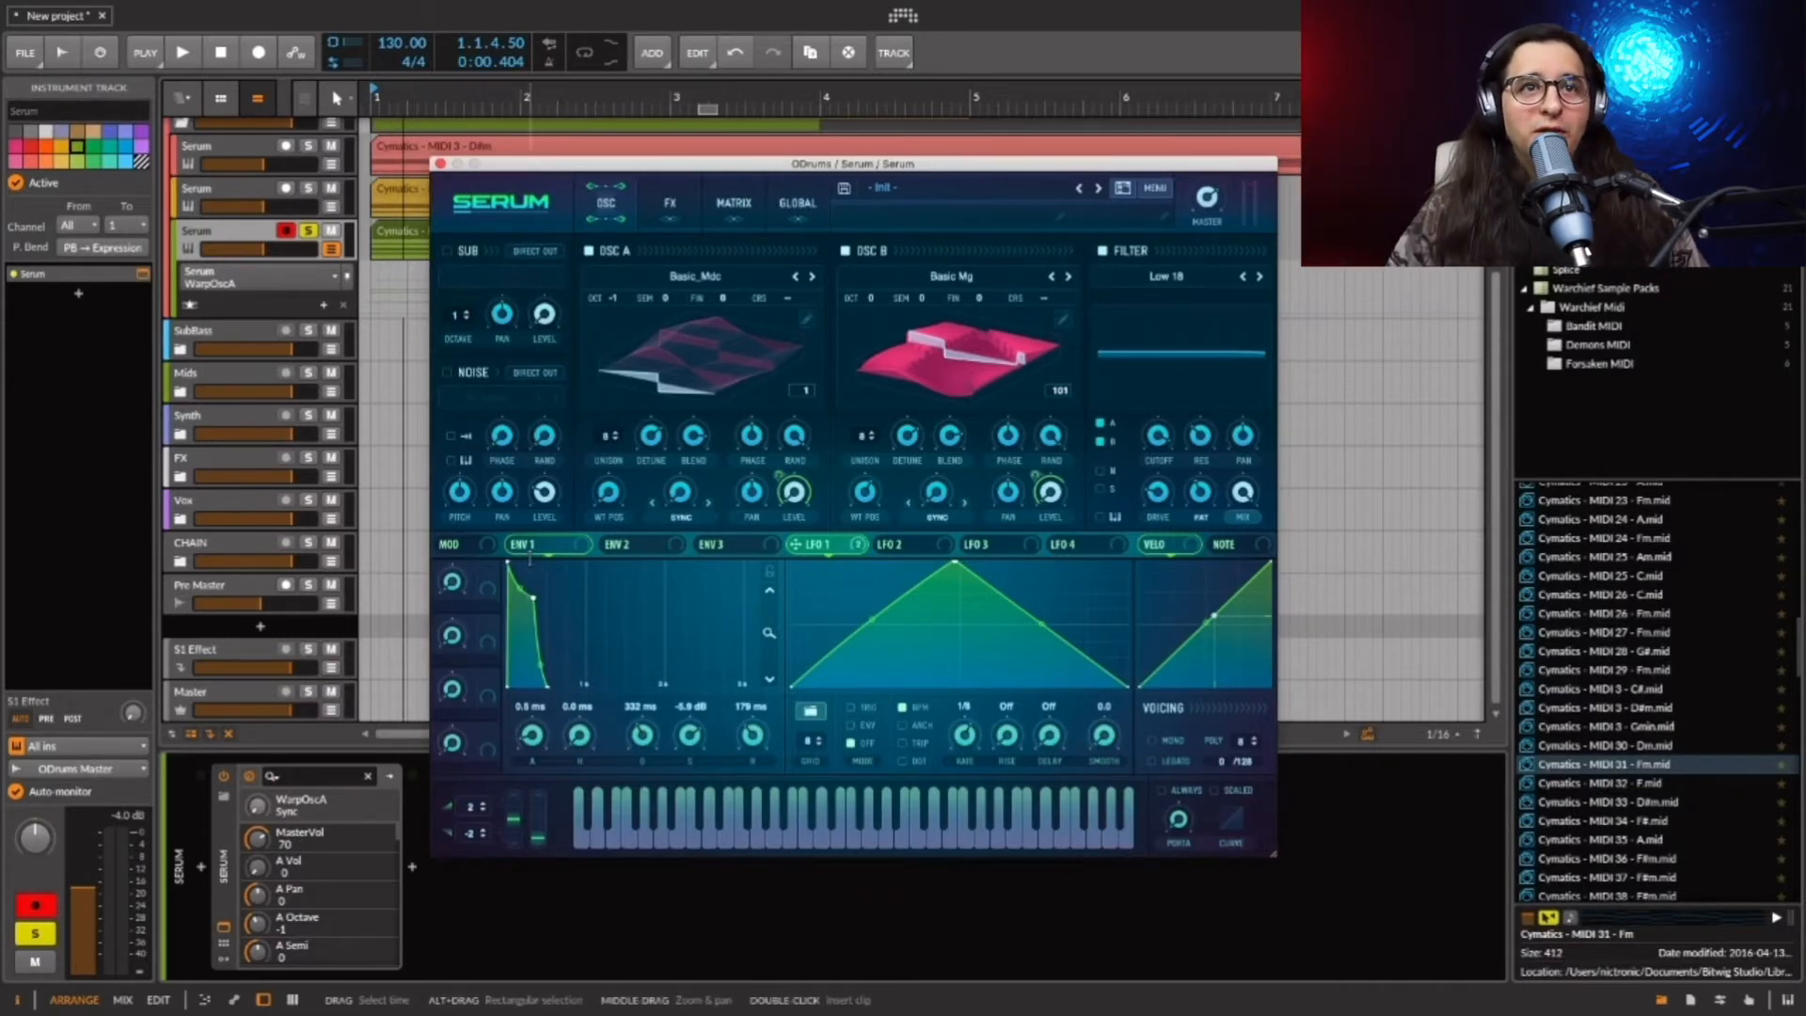
Reshape Envelope 1 to a decay of about 450 ms and a sustain of about -6.0 dB, and audition it.
{"action": "left_click_drag", "start_coordinate": [532, 595], "coordinate": [539, 548]}
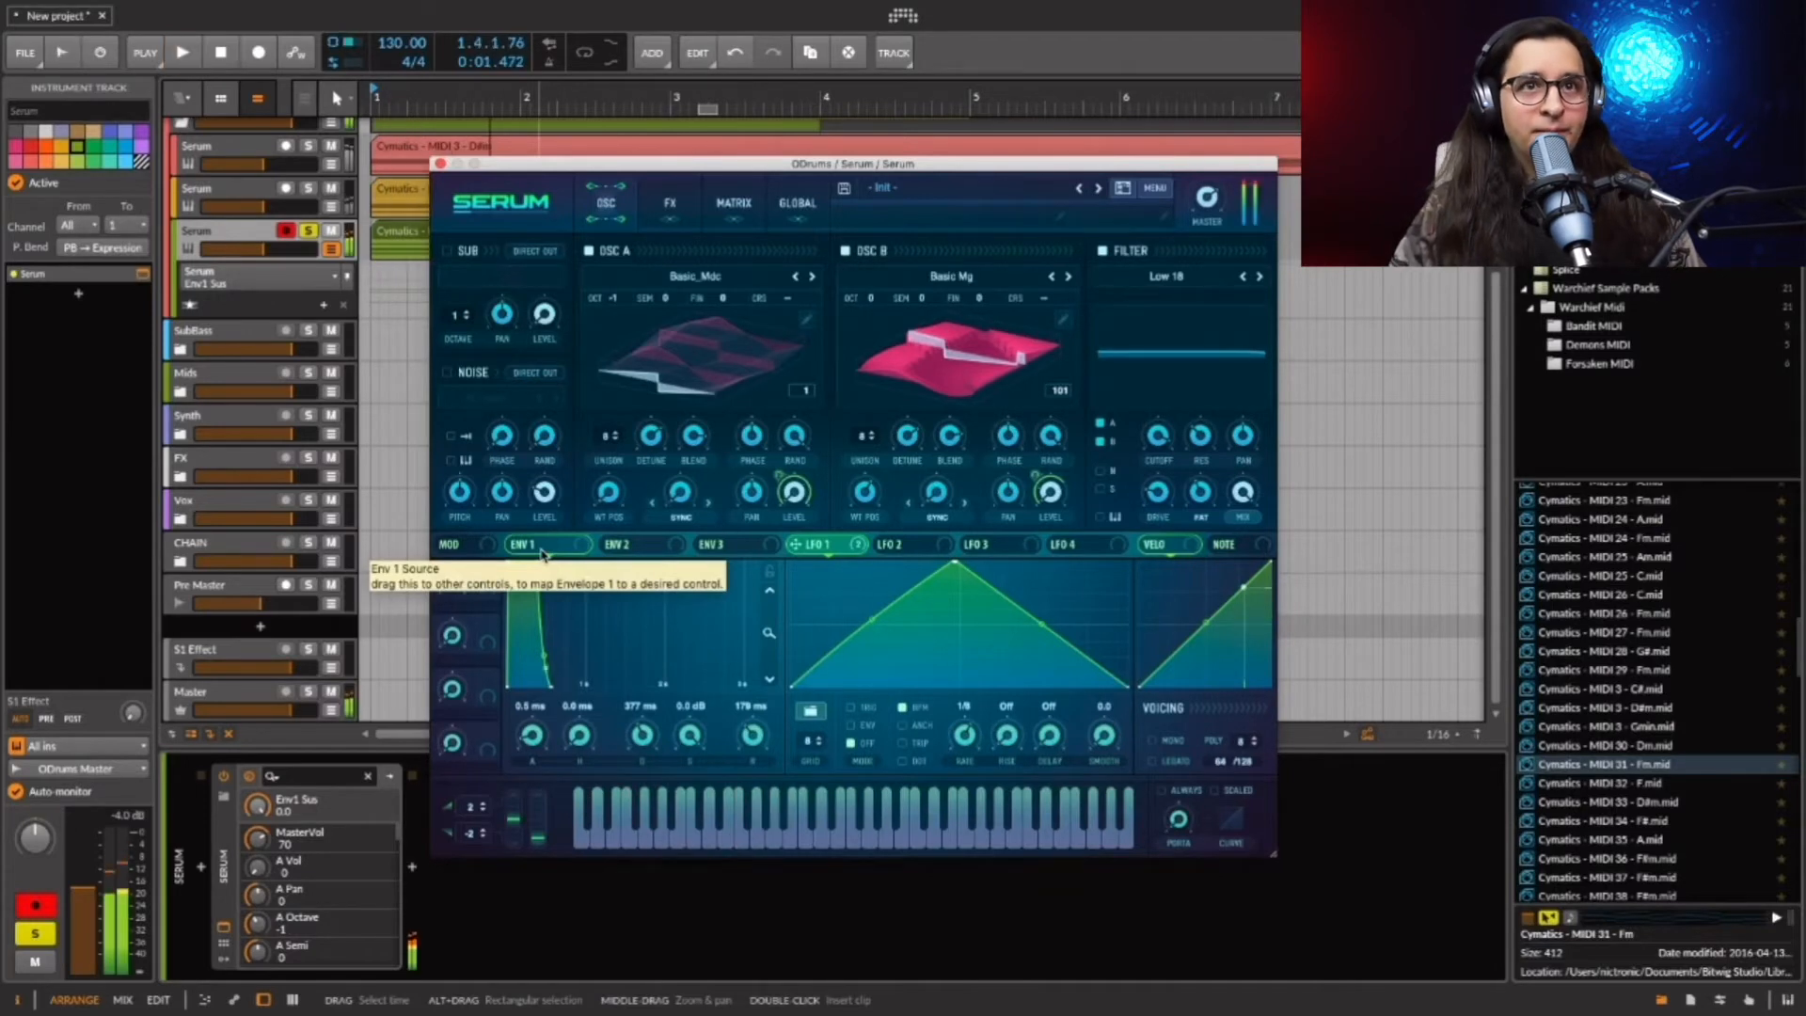
{"action": "left_click_drag", "start_coordinate": [541, 561], "coordinate": [534, 587]}
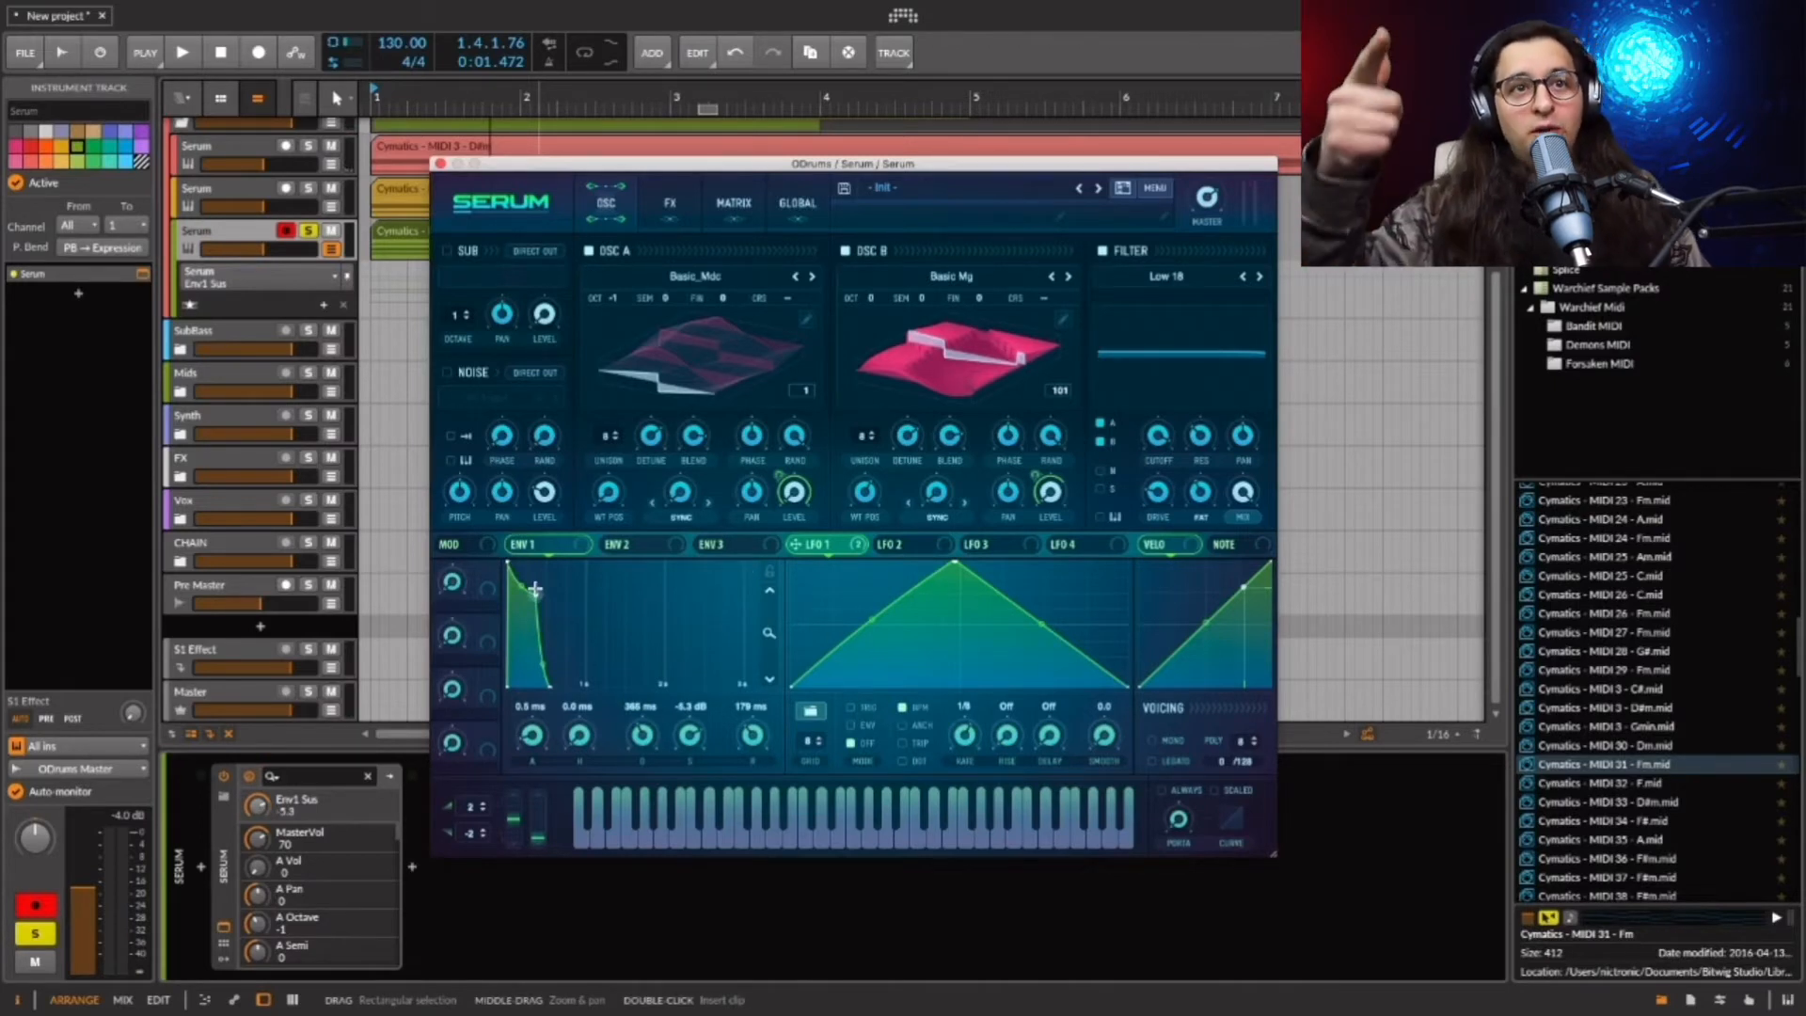
{"action": "left_click_drag", "start_coordinate": [536, 593], "coordinate": [543, 598]}
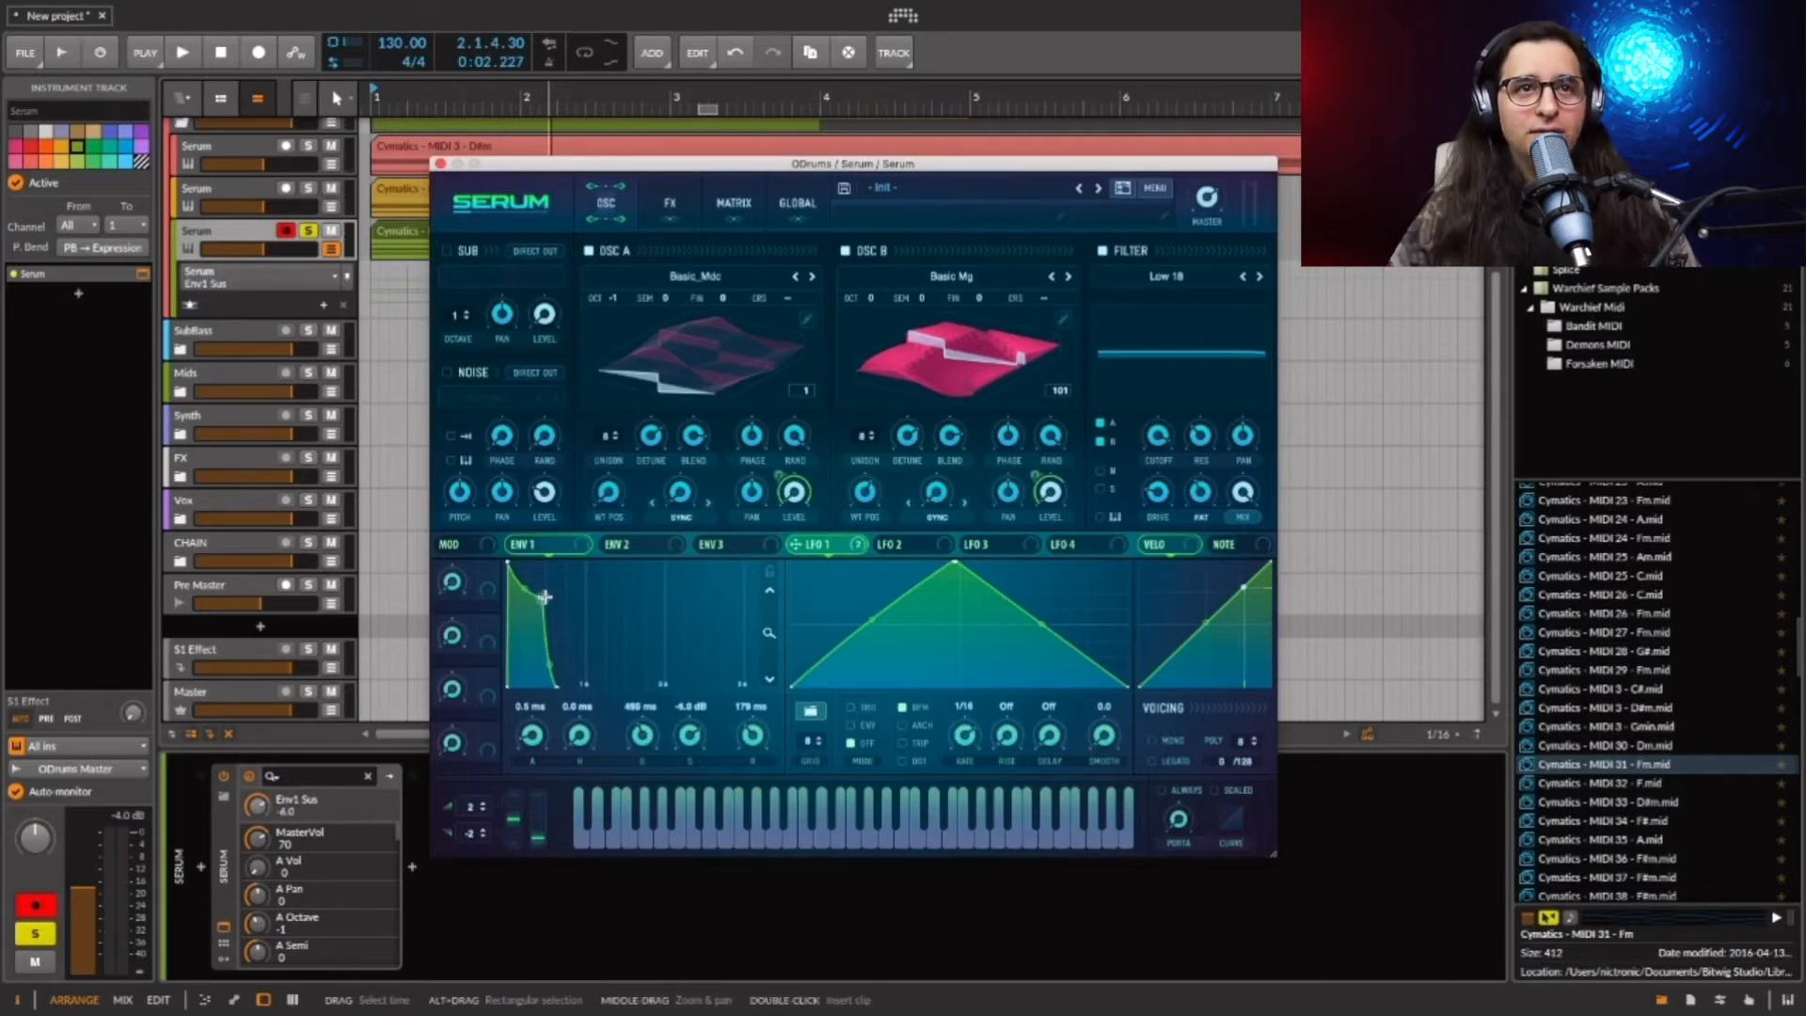
{"action": "key", "text": "space"}
{"action": "key", "text": "space"}
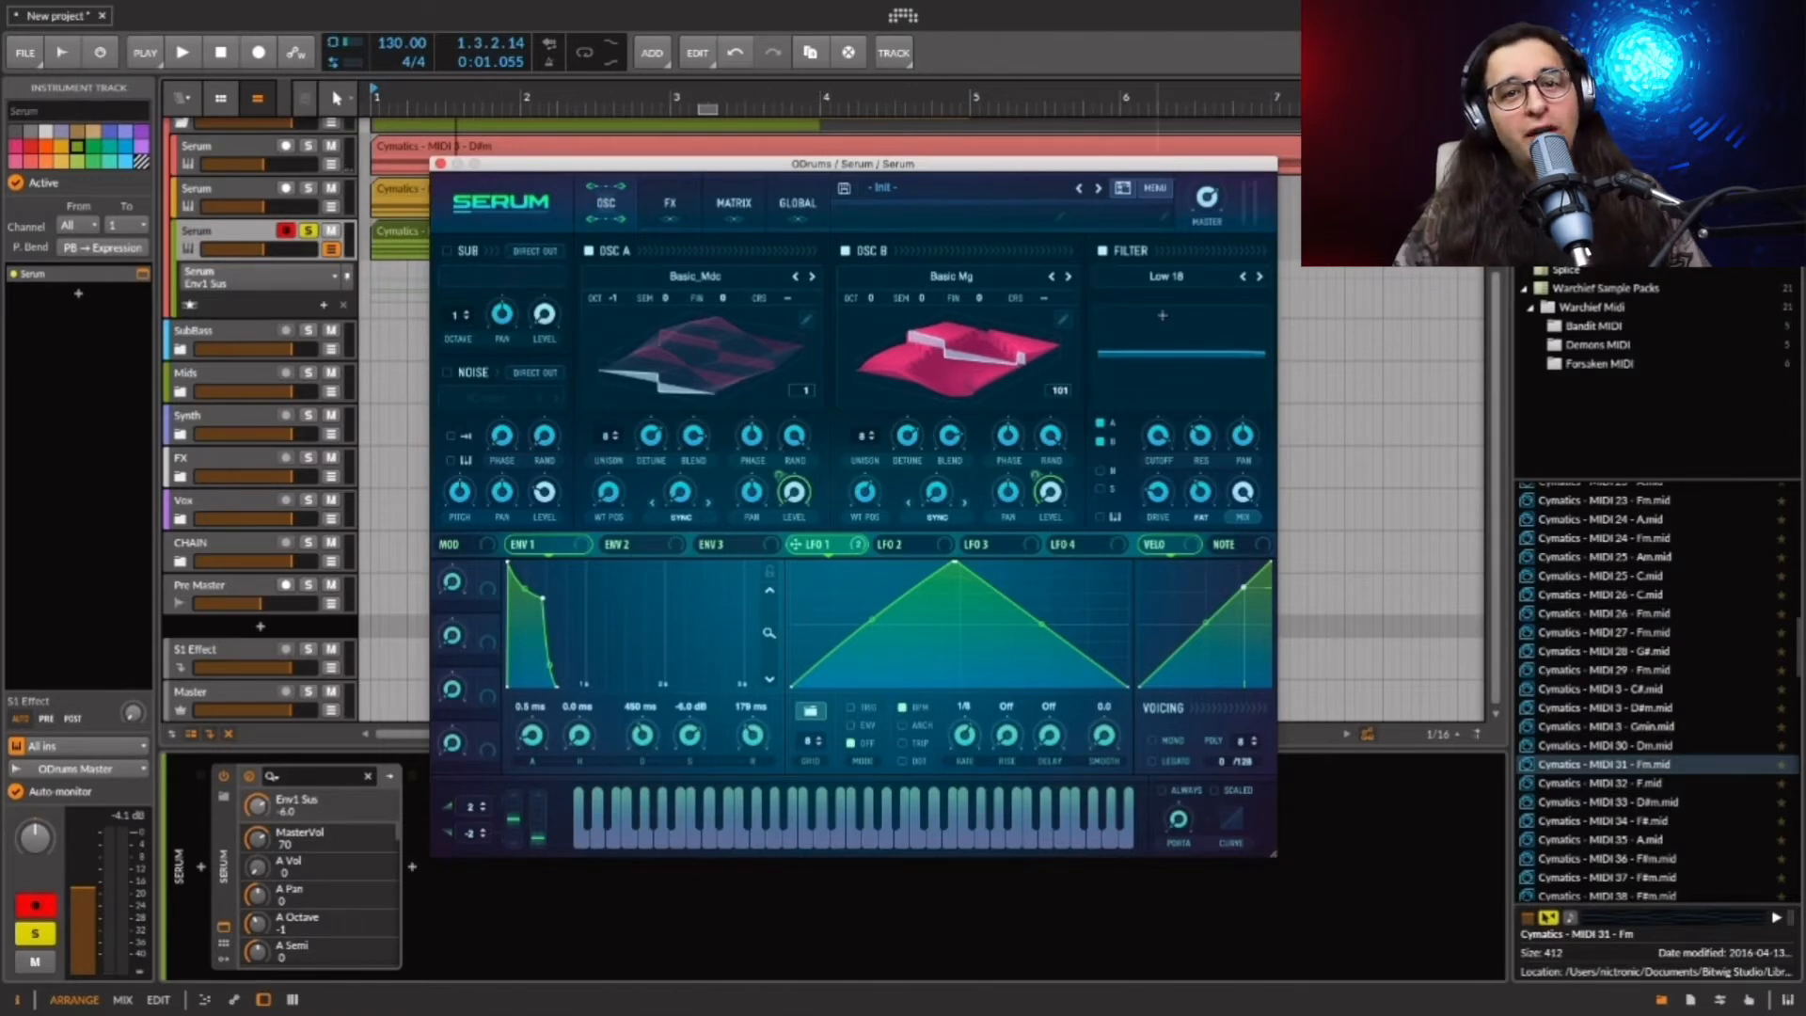
Look through the Normal and Flanges filter types, and keep Low 18 as the filter type.
{"action": "left_click", "coordinate": [1241, 277]}
{"action": "mouse_move", "coordinate": [1218, 297]}
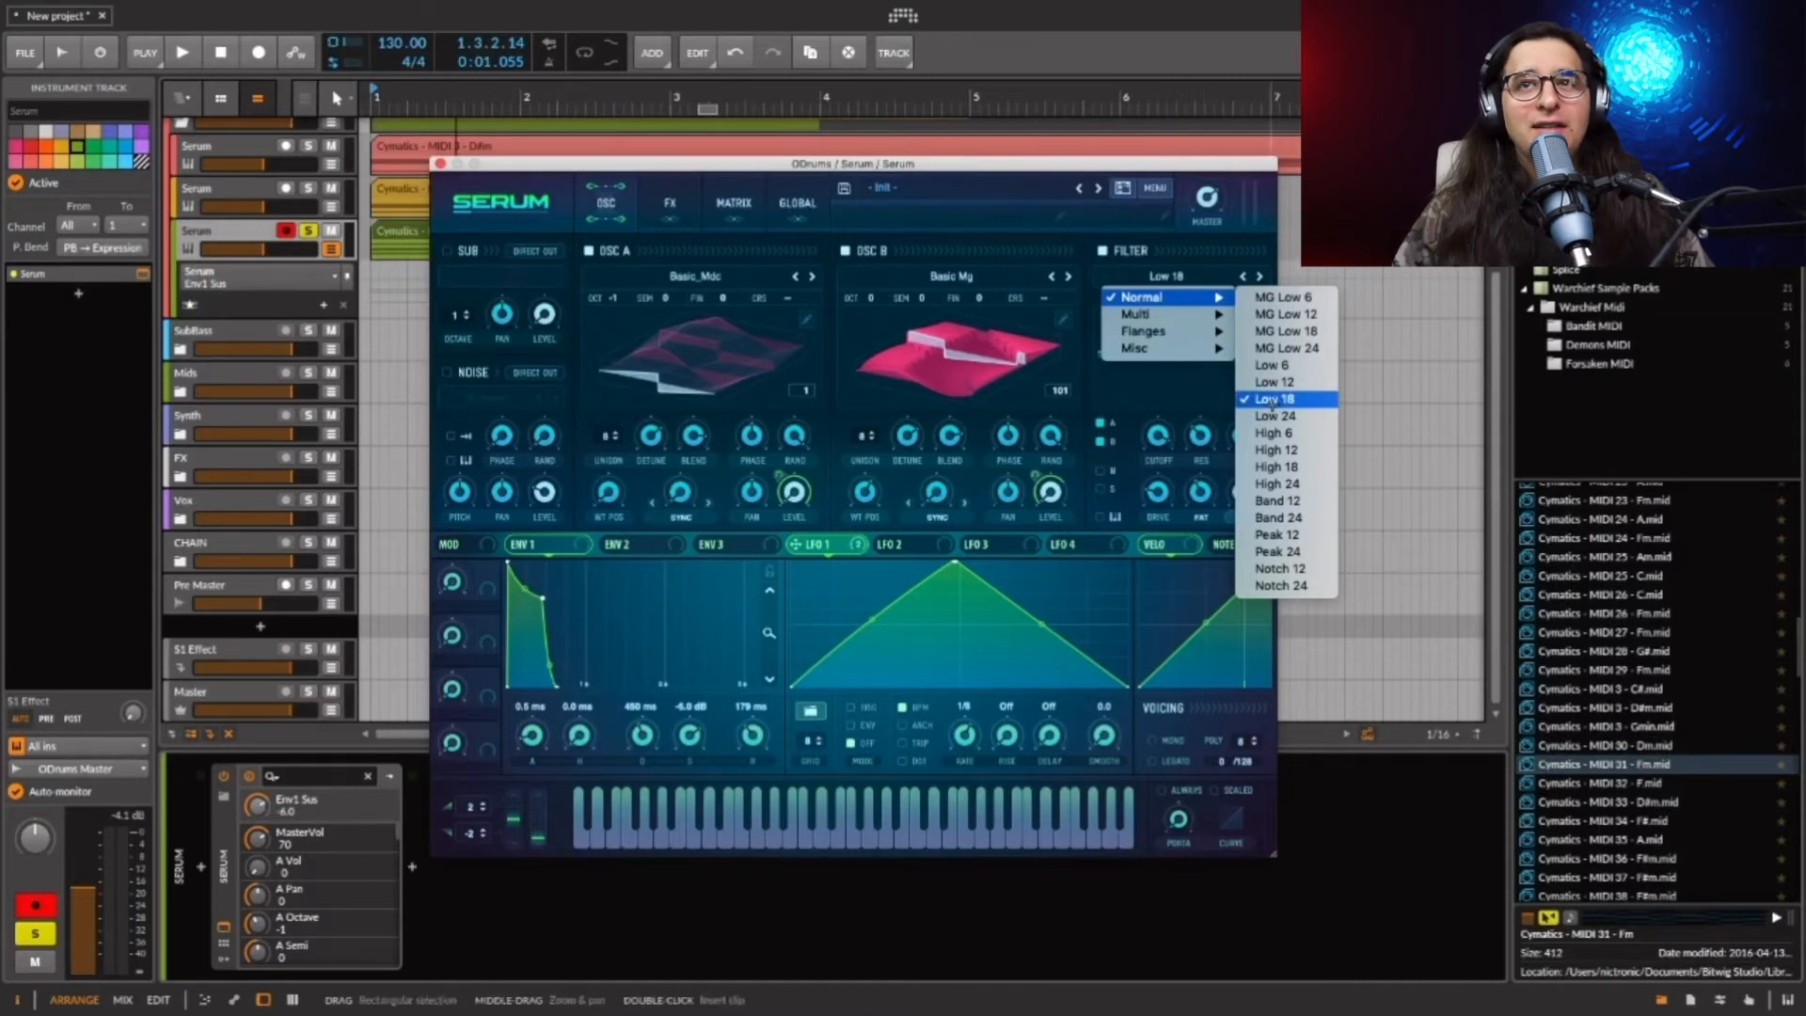
{"action": "left_click", "coordinate": [1196, 382]}
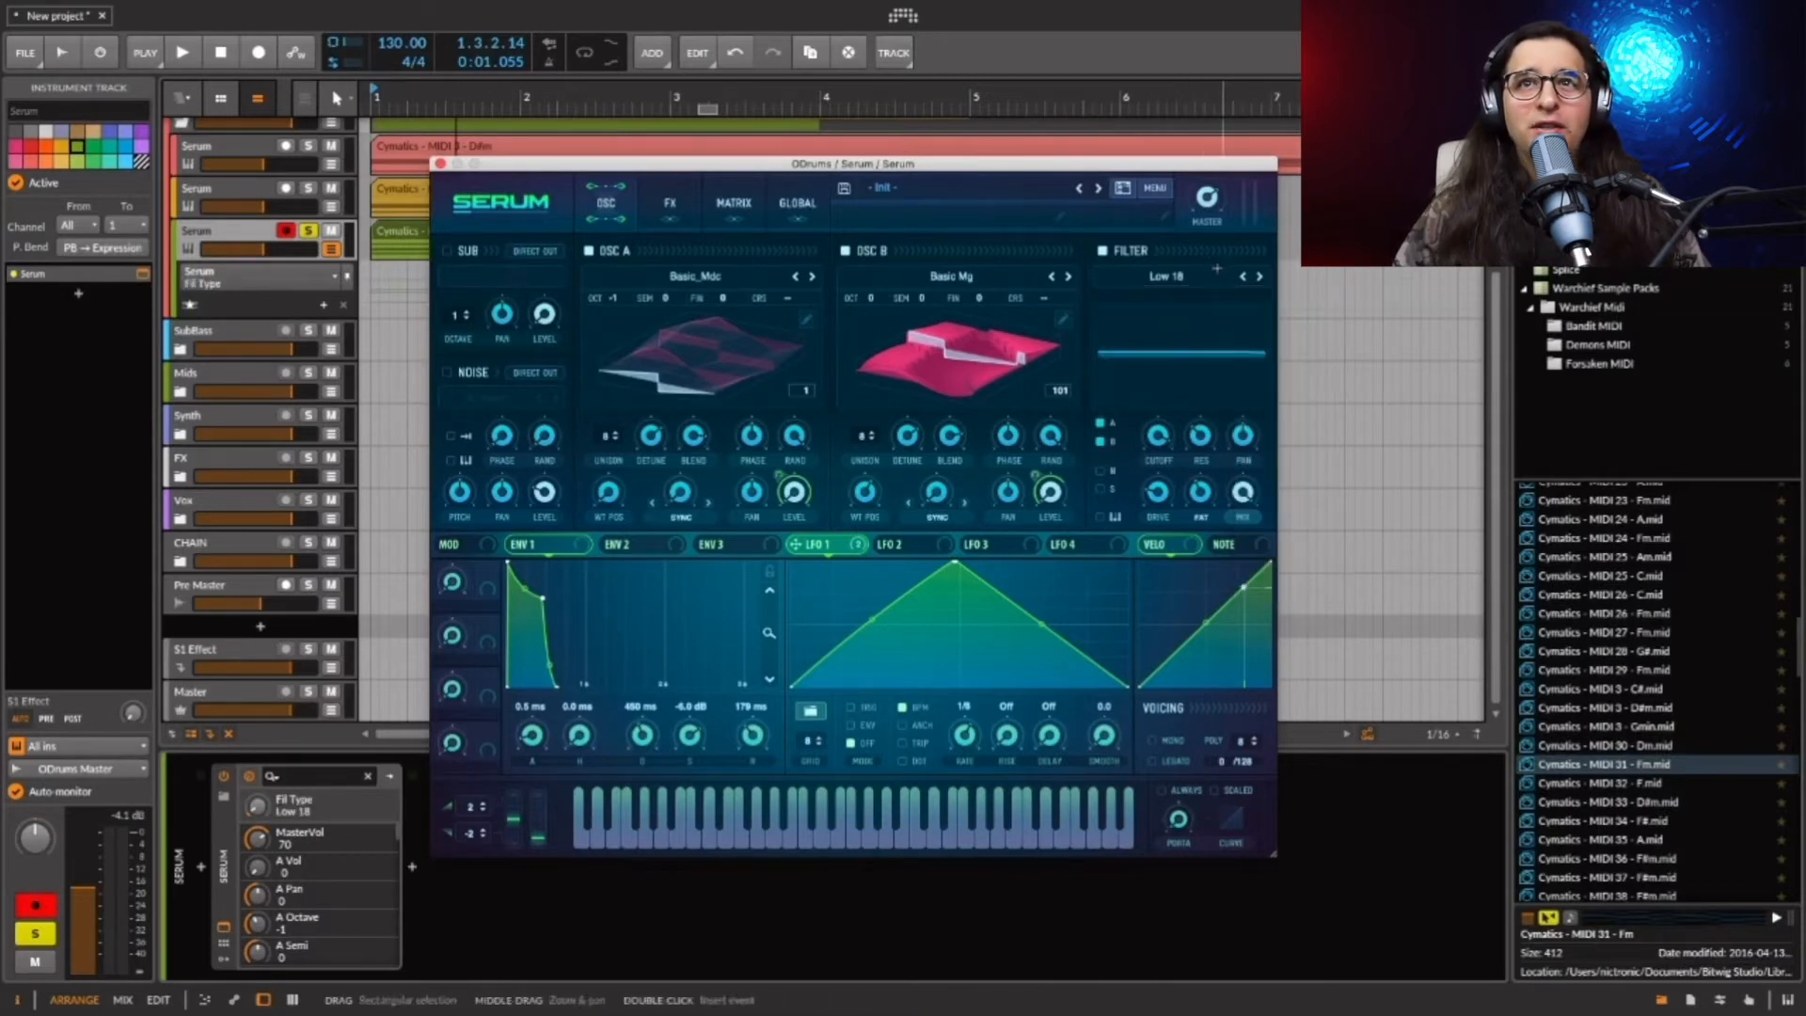
{"action": "left_click", "coordinate": [1220, 277]}
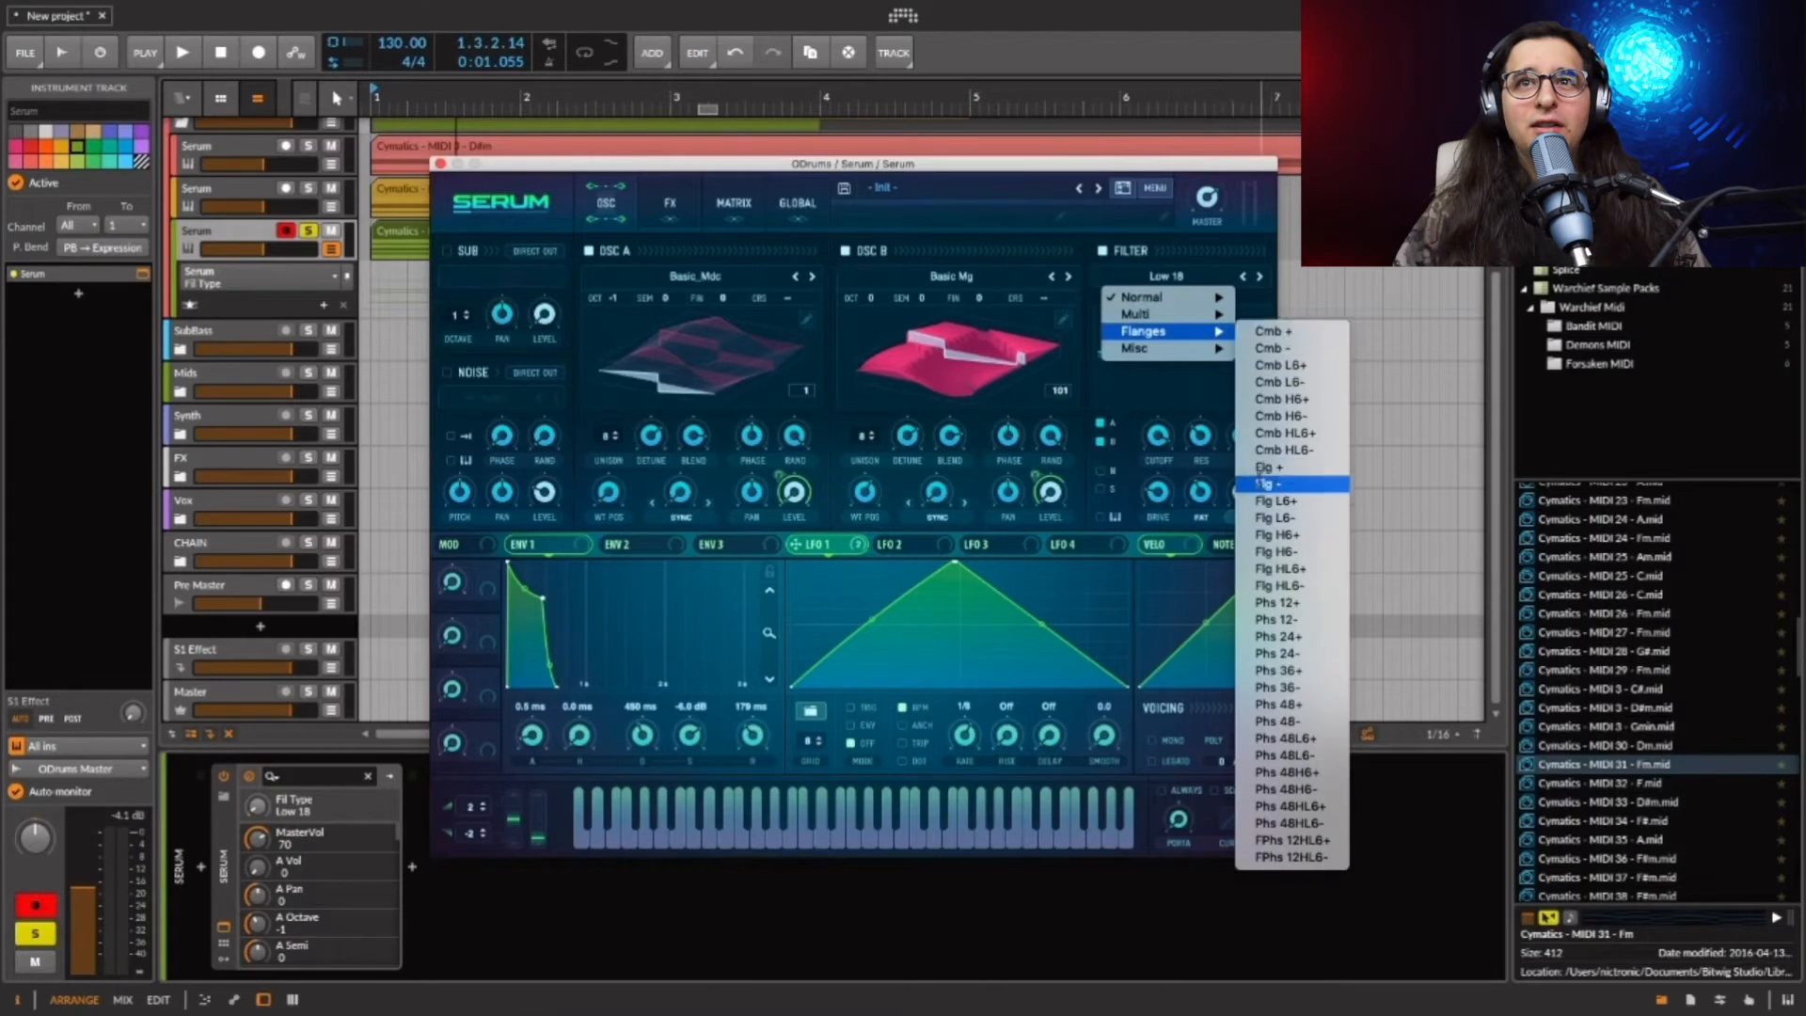
{"action": "mouse_move", "coordinate": [1154, 298]}
{"action": "left_click", "coordinate": [1193, 416]}
Lower the filter's cutoff, set its resonance to 0, and audition the darker sound.
{"action": "left_click_drag", "start_coordinate": [1157, 492], "coordinate": [1162, 565]}
{"action": "left_click_drag", "start_coordinate": [1158, 435], "coordinate": [1181, 767]}
{"action": "left_click_drag", "start_coordinate": [1148, 436], "coordinate": [1219, 566]}
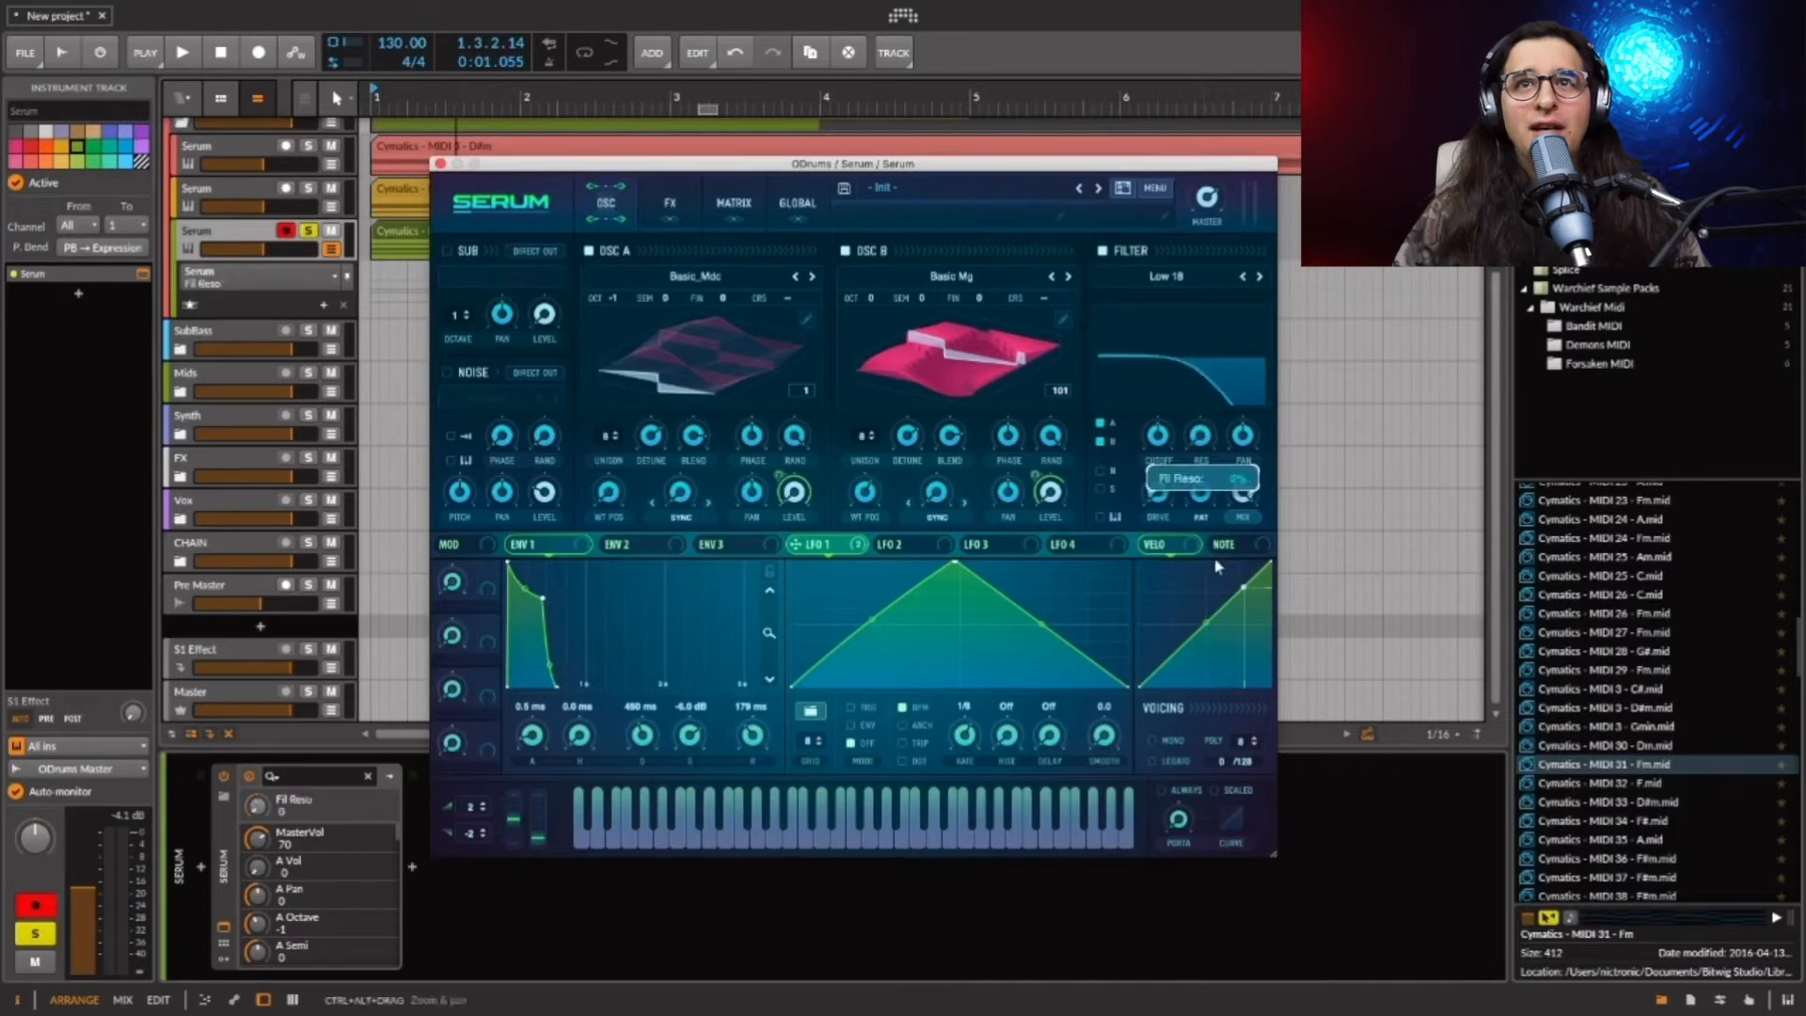
{"action": "left_click_drag", "start_coordinate": [1241, 452], "coordinate": [1240, 448]}
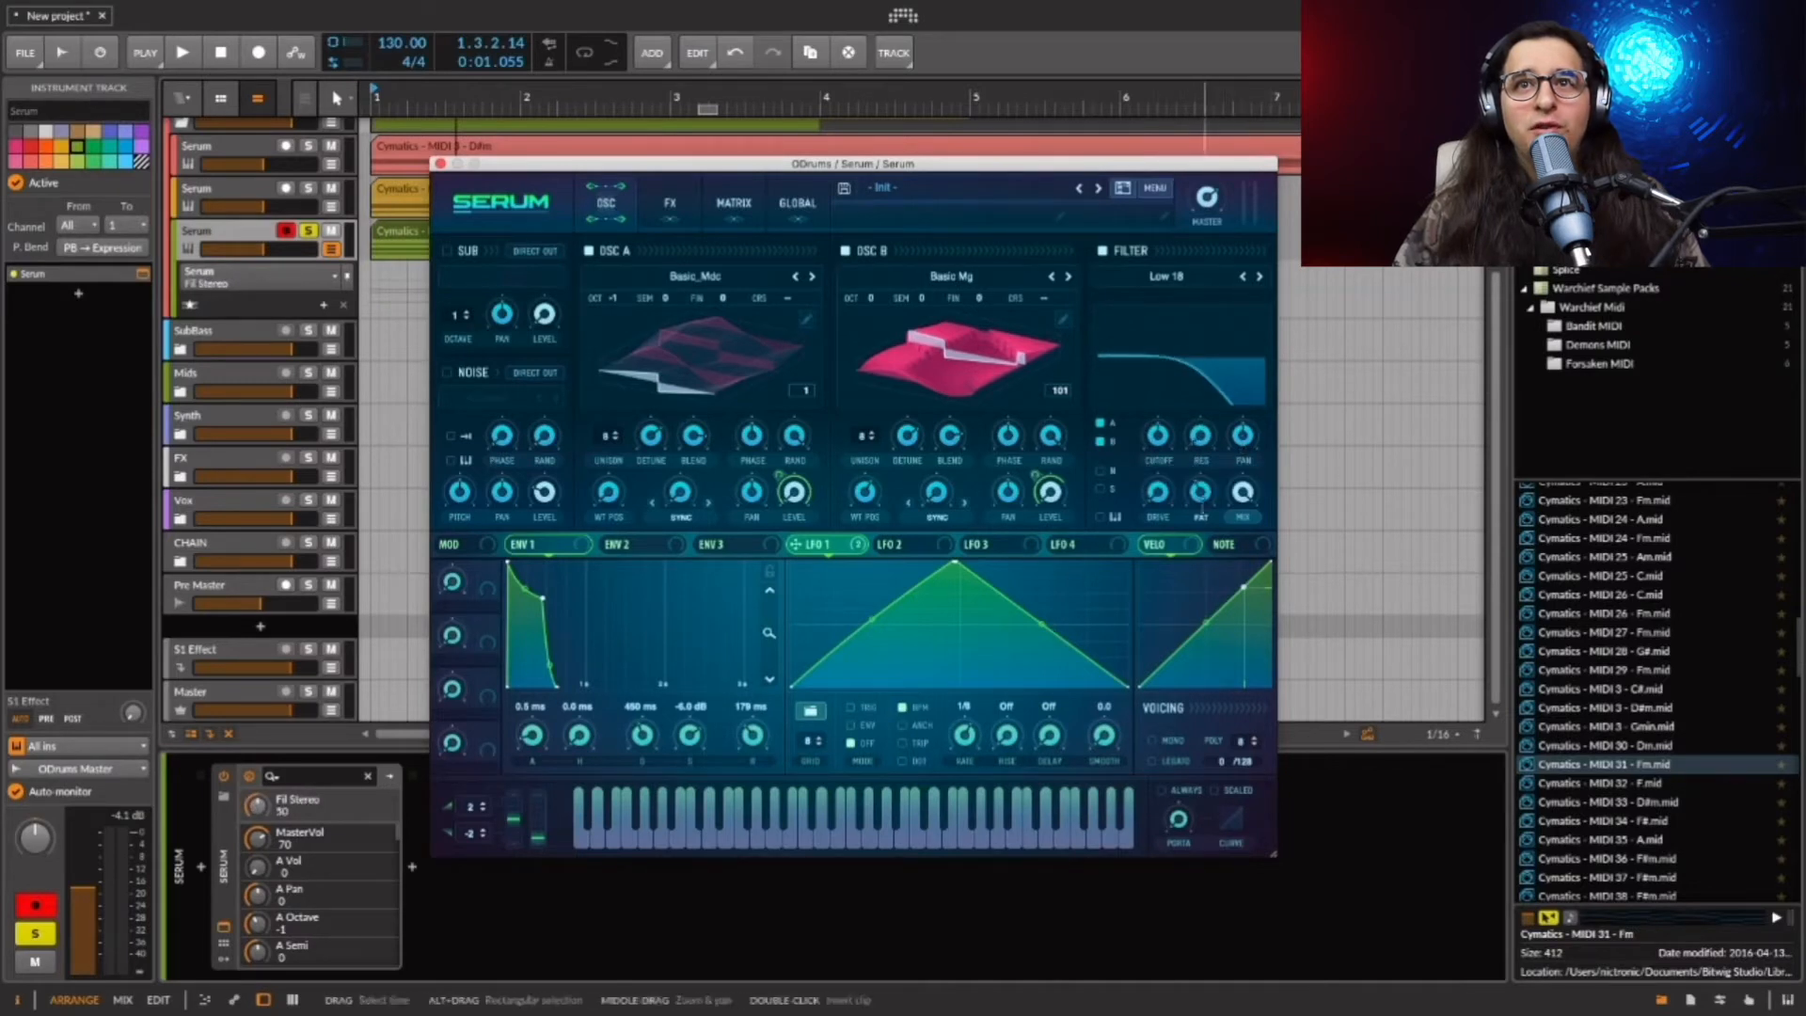
{"action": "key", "text": "space"}
{"action": "key", "text": "space"}
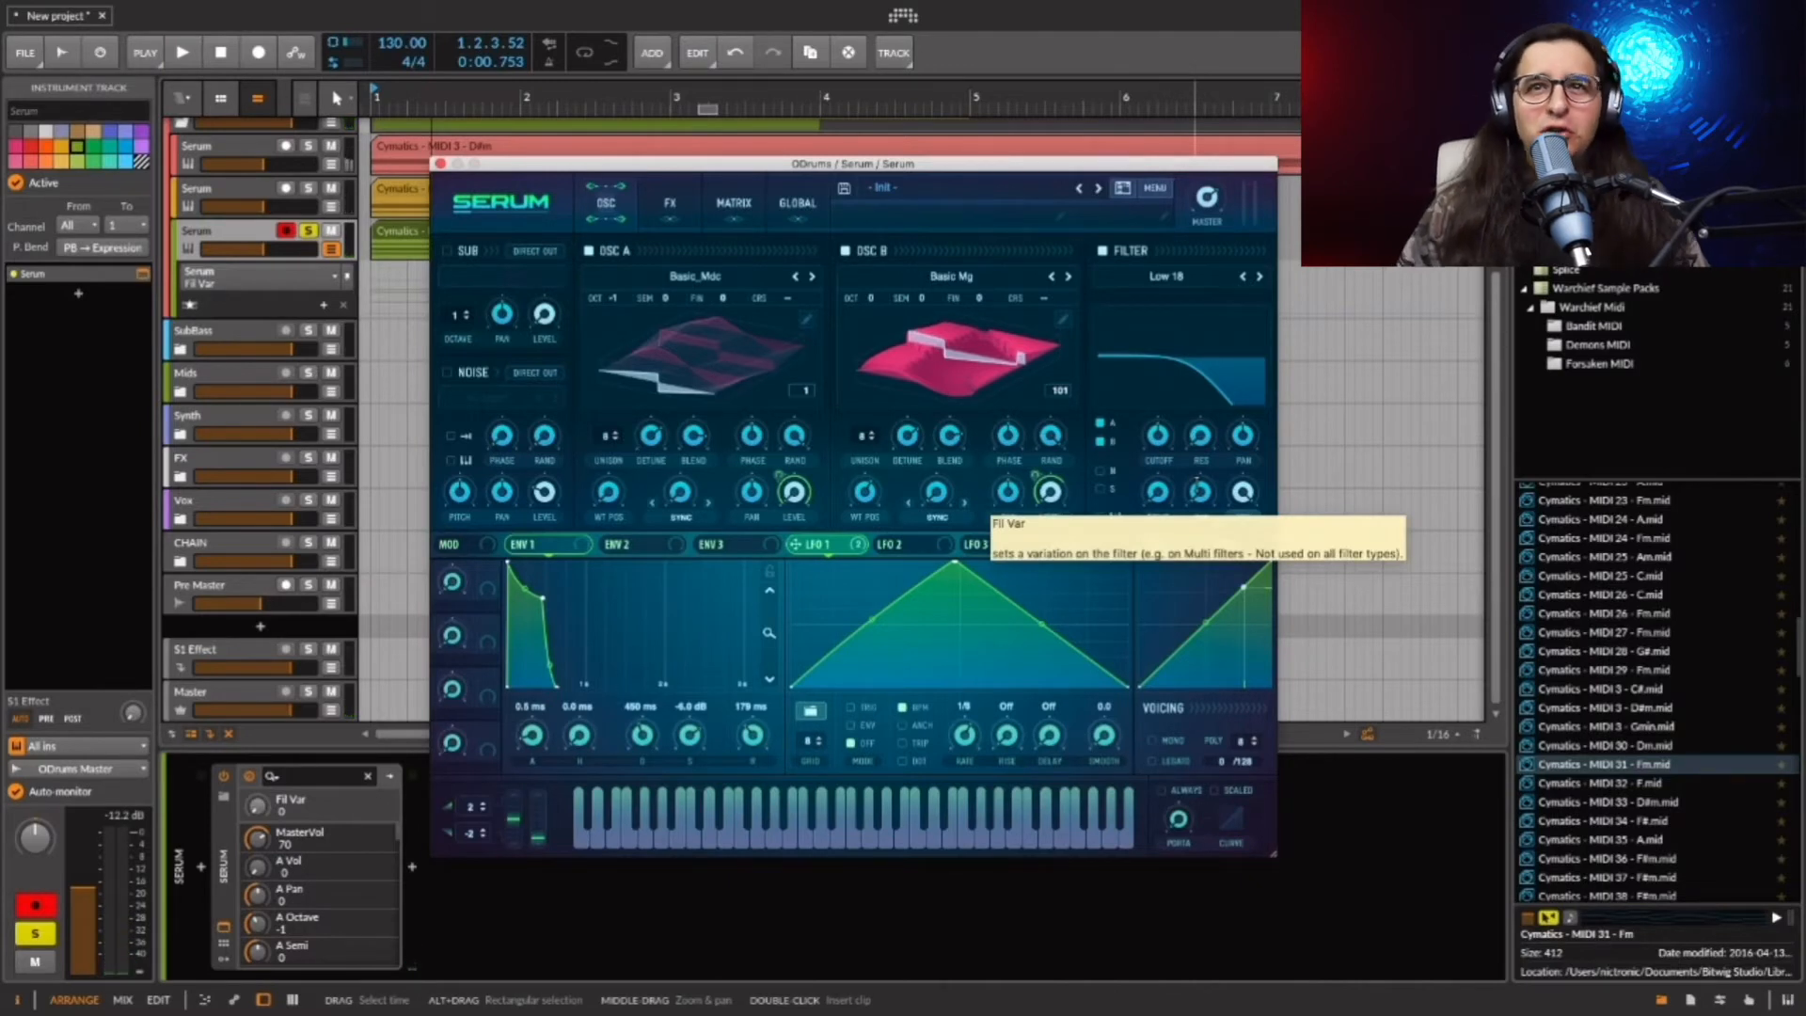
Open the Low 18 filter's cutoff fully, set its resonance to 23, and audition the patch.
{"action": "left_click_drag", "start_coordinate": [1158, 435], "coordinate": [1156, 278]}
{"action": "left_click_drag", "start_coordinate": [1200, 435], "coordinate": [1163, 449]}
{"action": "left_click", "coordinate": [1200, 492]}
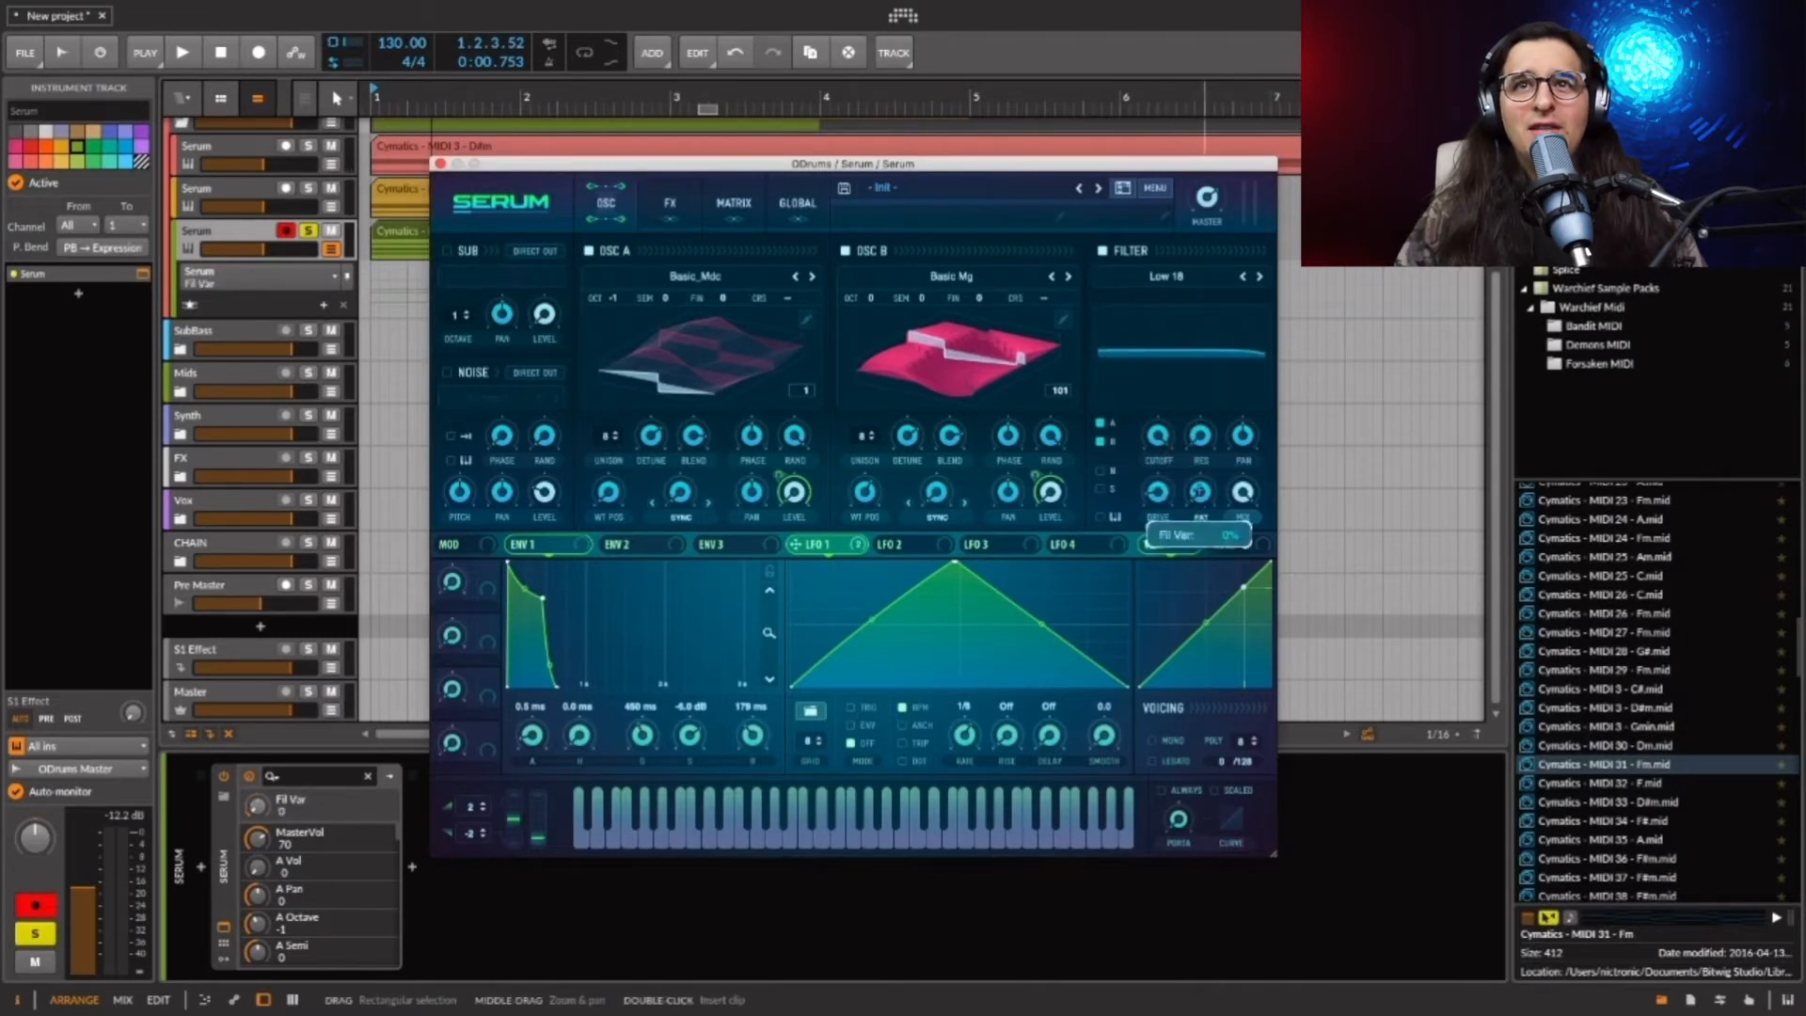
{"action": "mouse_move", "coordinate": [1206, 416]}
{"action": "left_mouse_down"}
{"action": "mouse_move", "coordinate": [1206, 442]}
{"action": "mouse_move", "coordinate": [1211, 389]}
{"action": "left_mouse_up"}
{"action": "key", "text": "space"}
{"action": "key", "text": "space"}
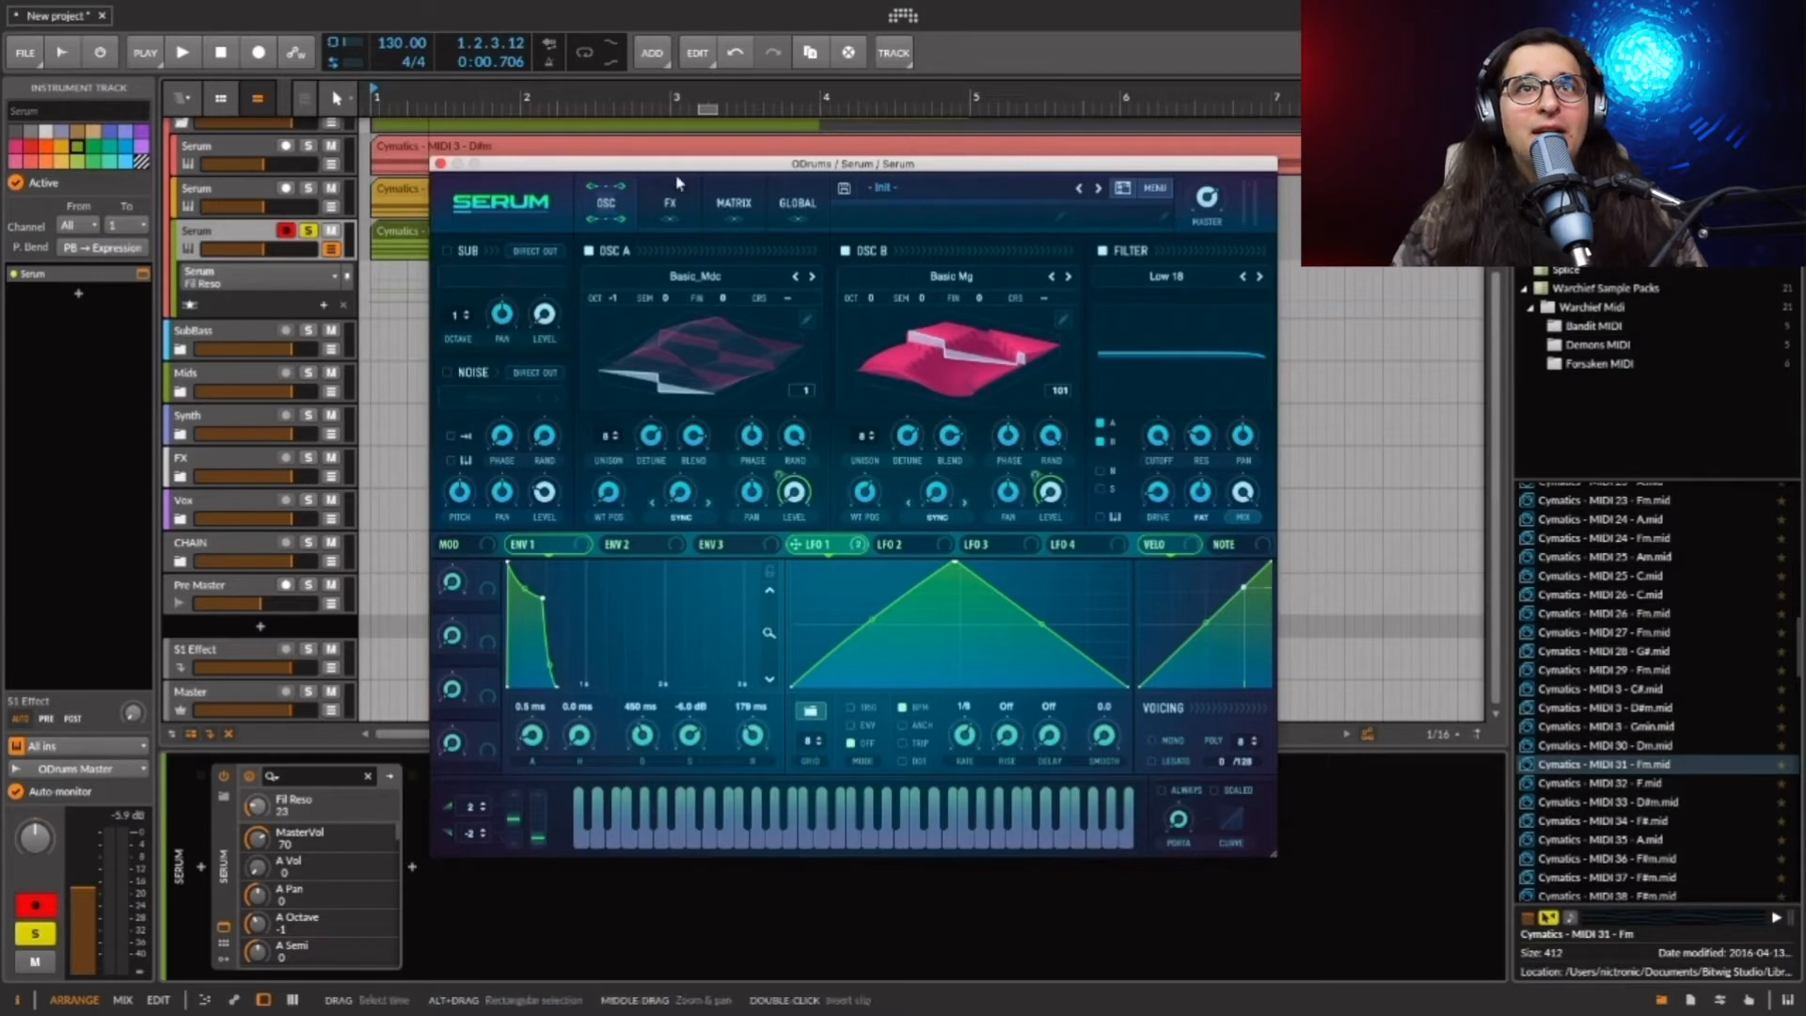
Audition the patch's effects with the equalizer and delay bypassed for comparison, and check the reverb's decay.
{"action": "left_click", "coordinate": [669, 202]}
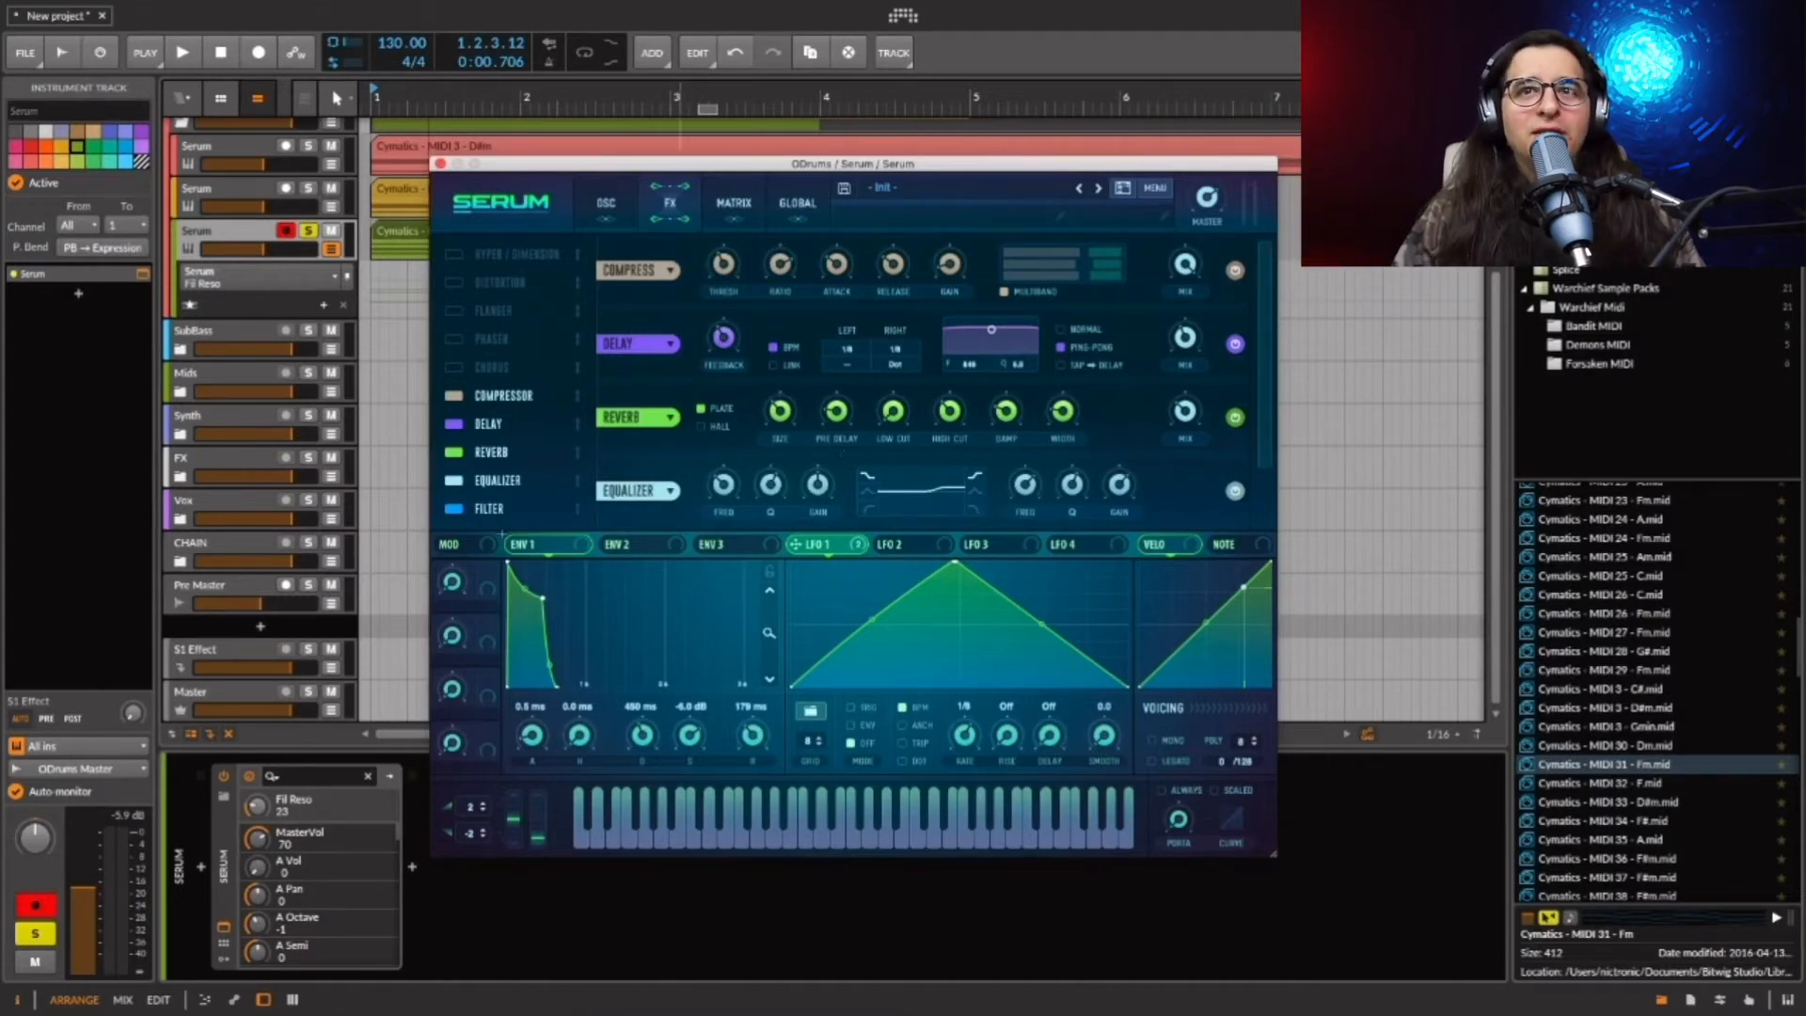
{"action": "key", "text": "space"}
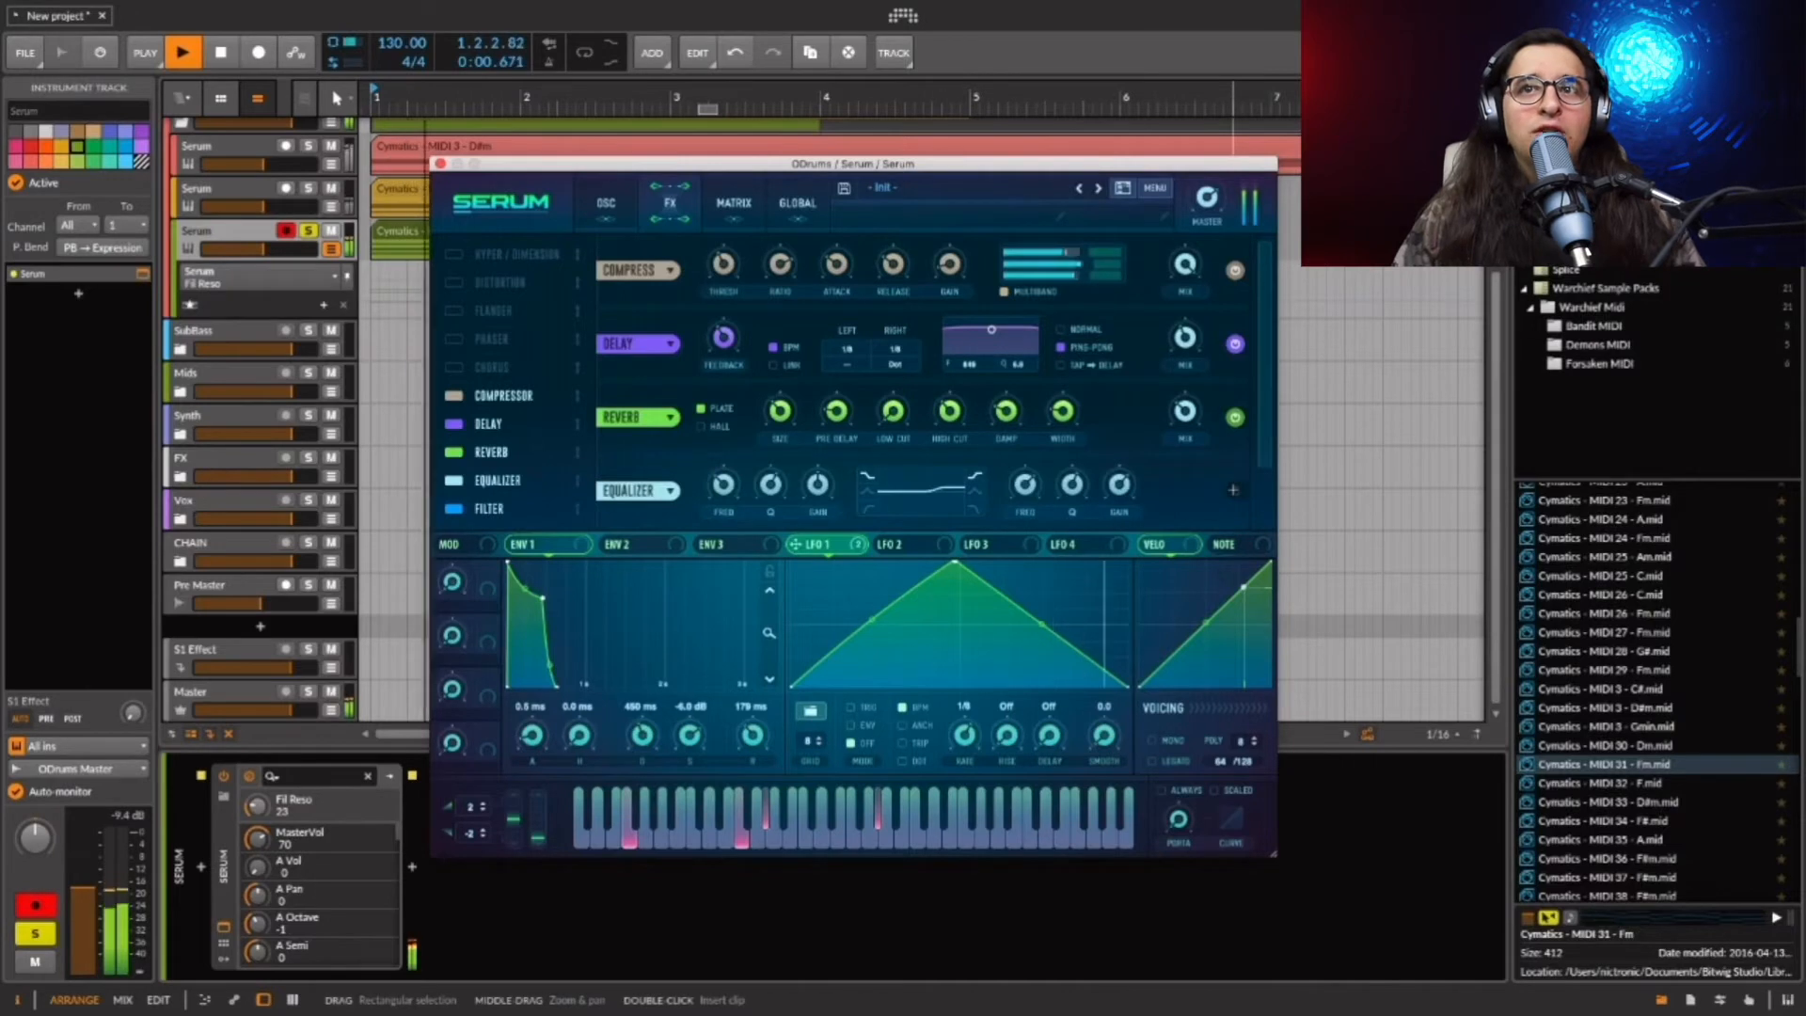
{"action": "key", "text": "space"}
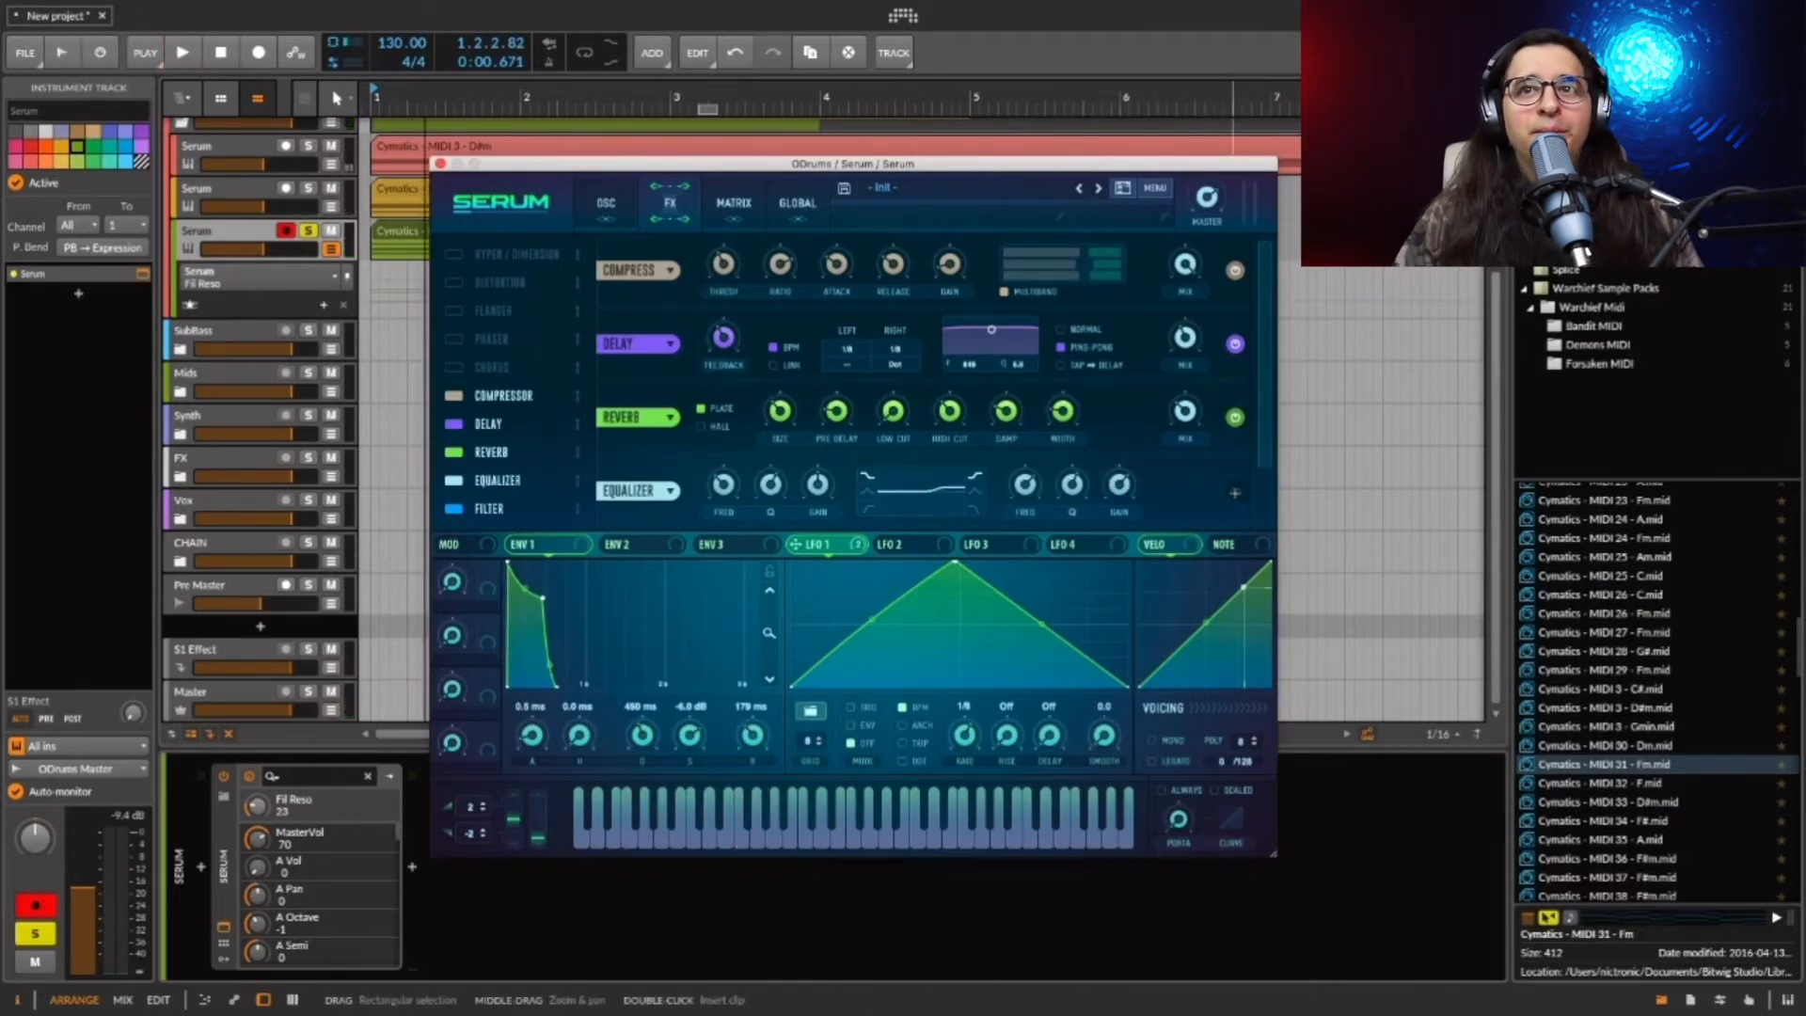
{"action": "key", "text": "space"}
{"action": "key", "text": "space"}
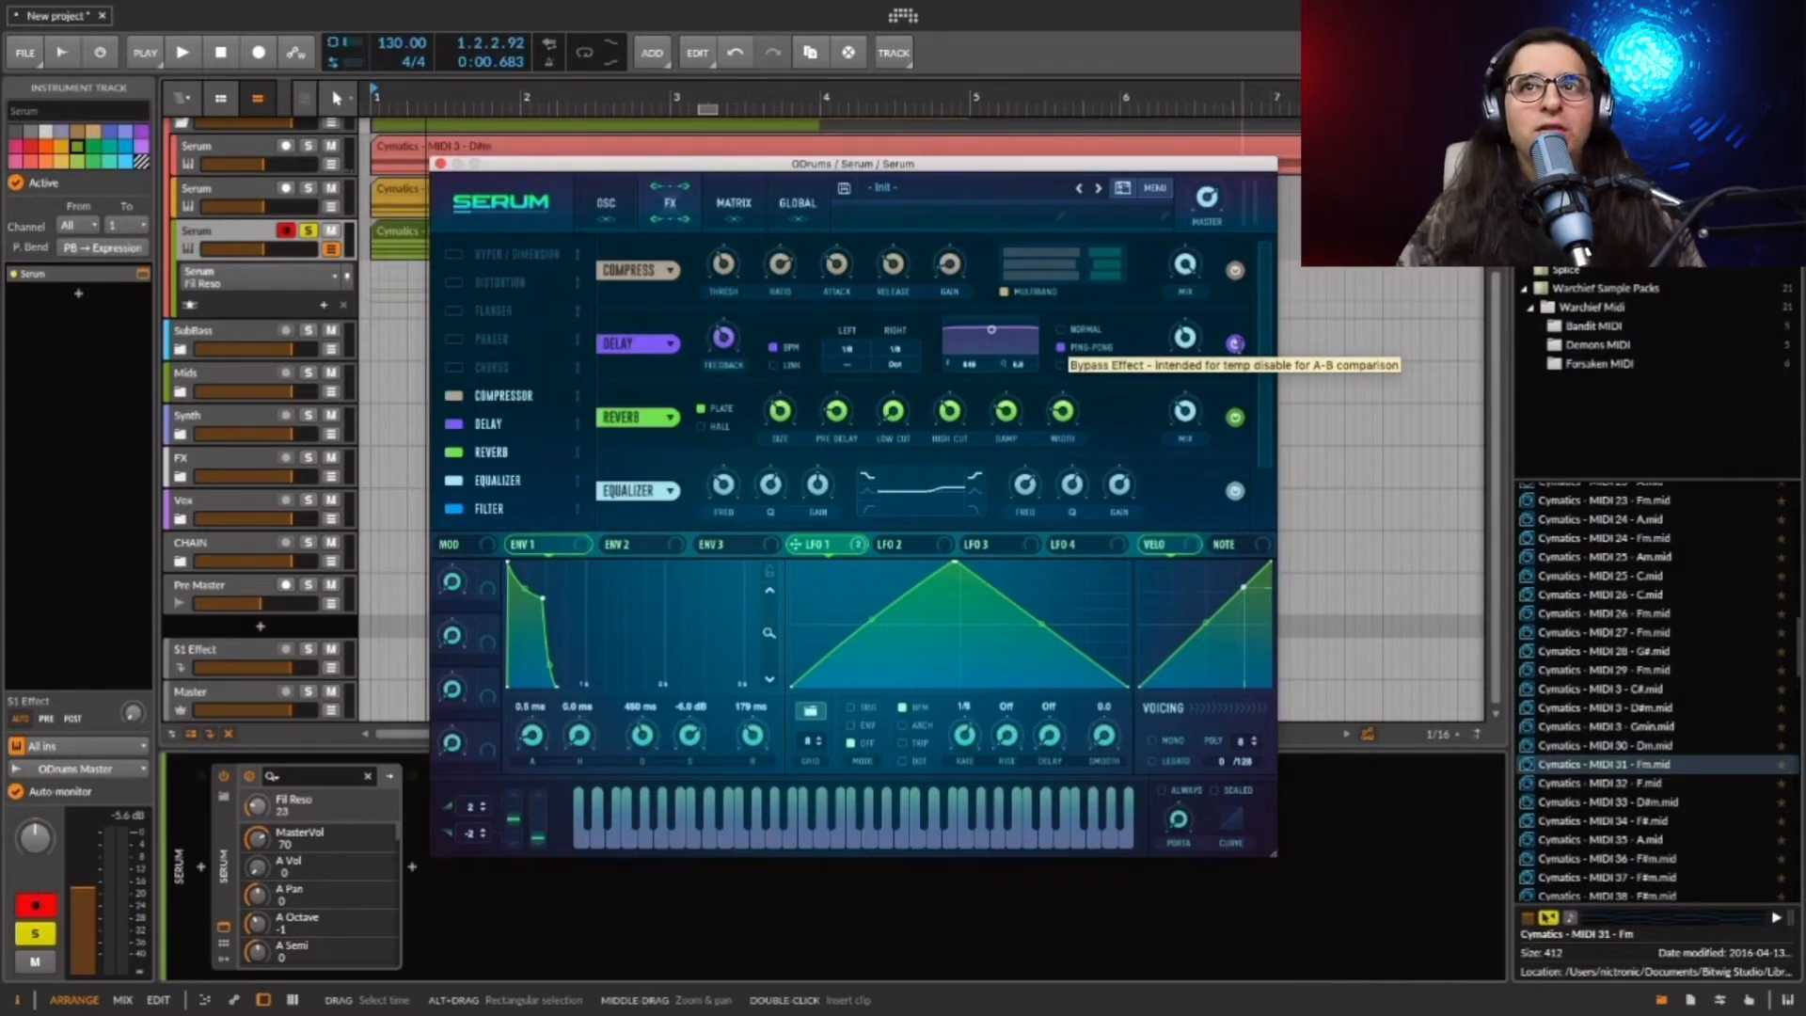
{"action": "key", "text": "space"}
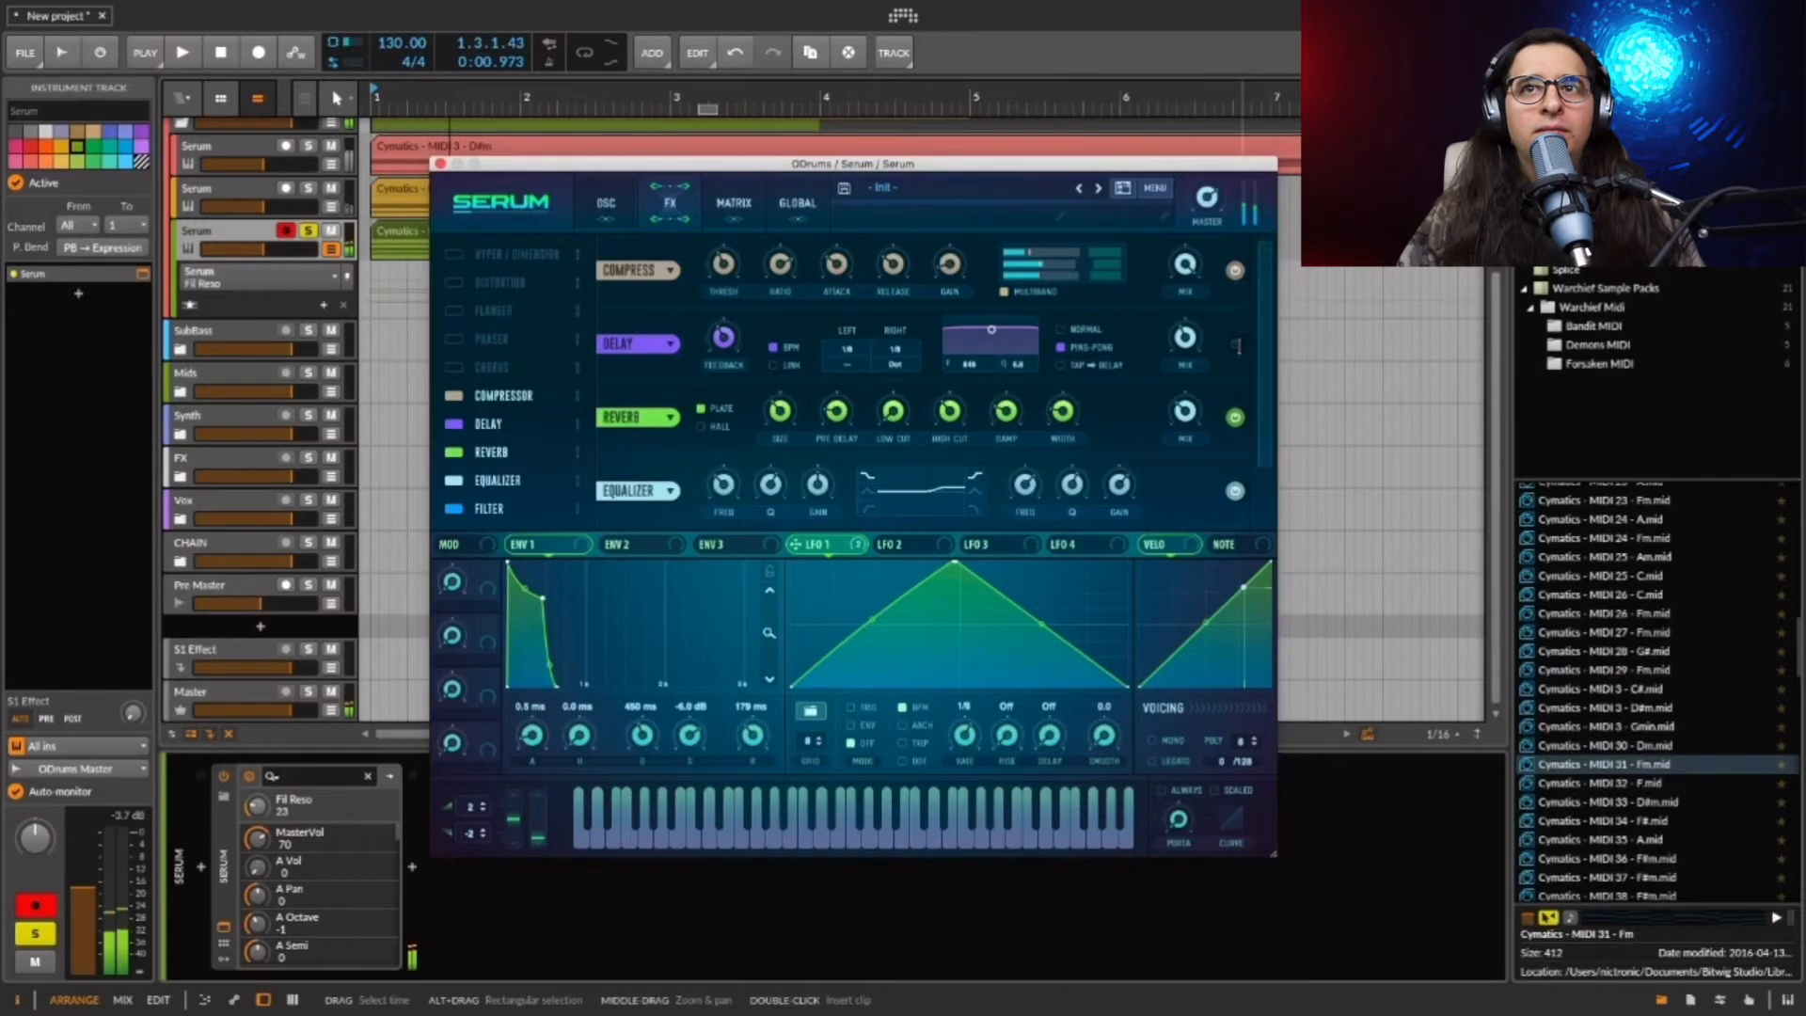
{"action": "left_click", "coordinate": [1235, 344]}
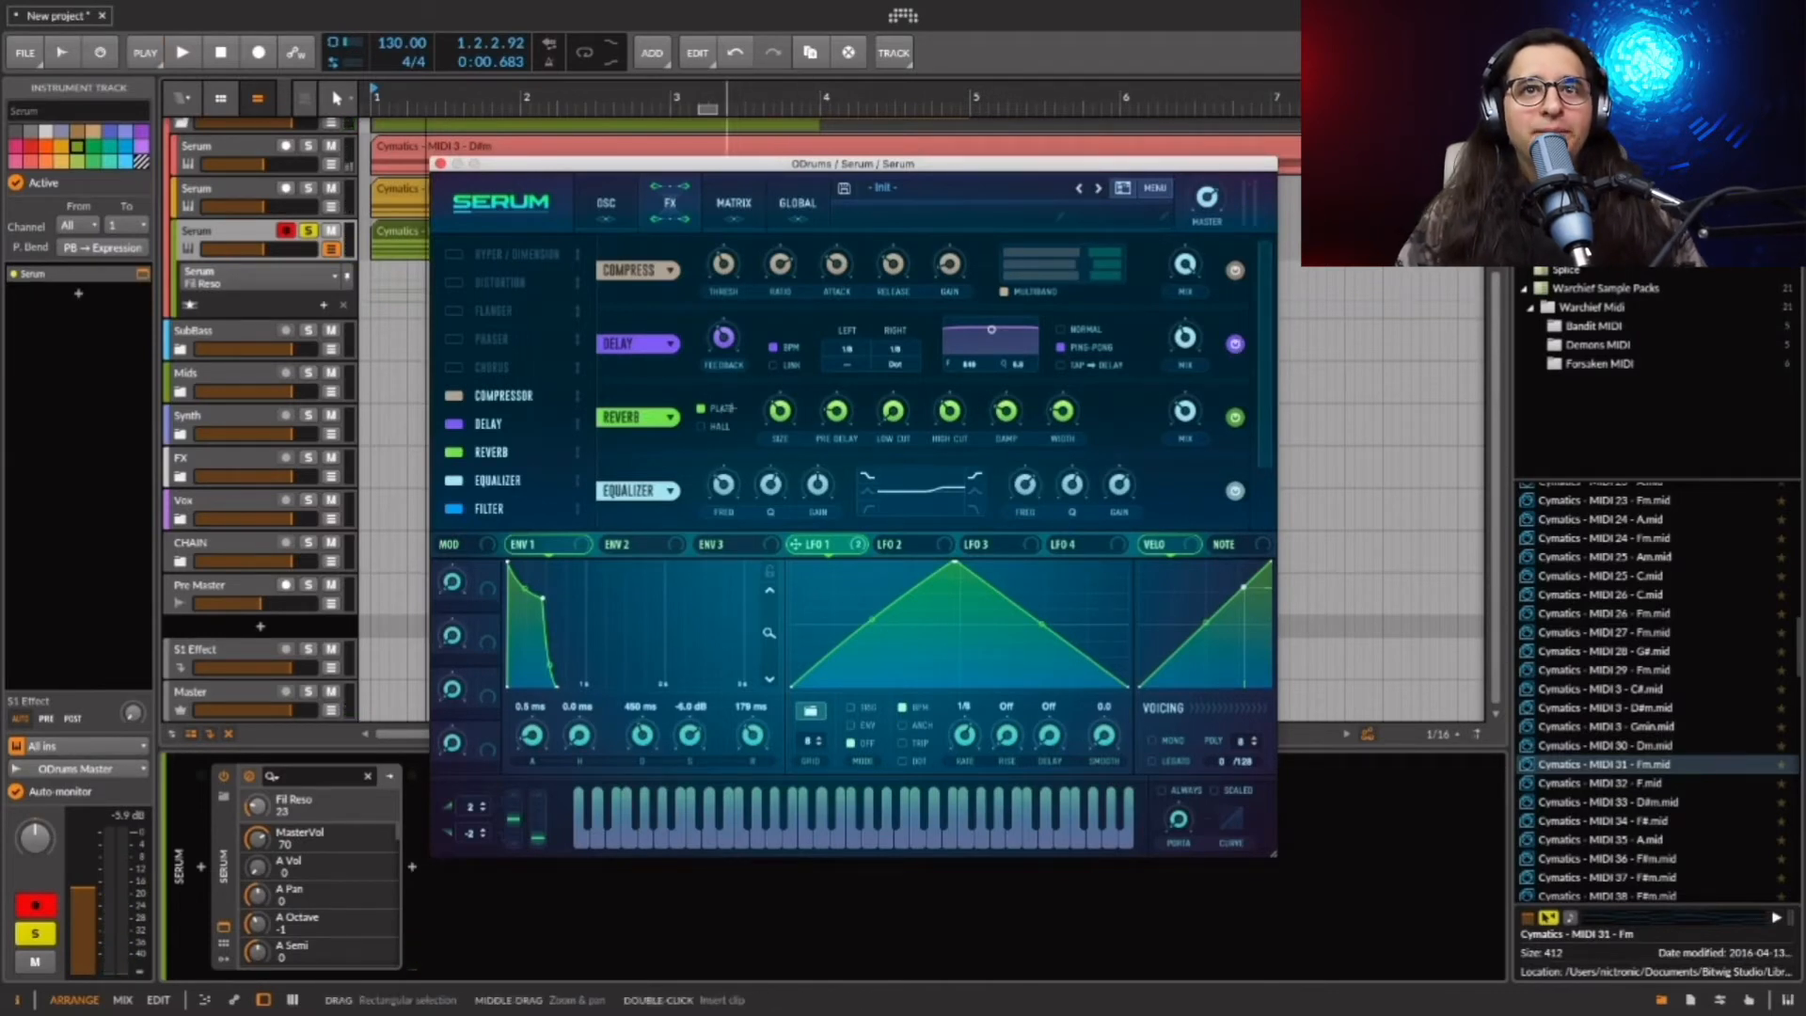
{"action": "left_click", "coordinate": [837, 408]}
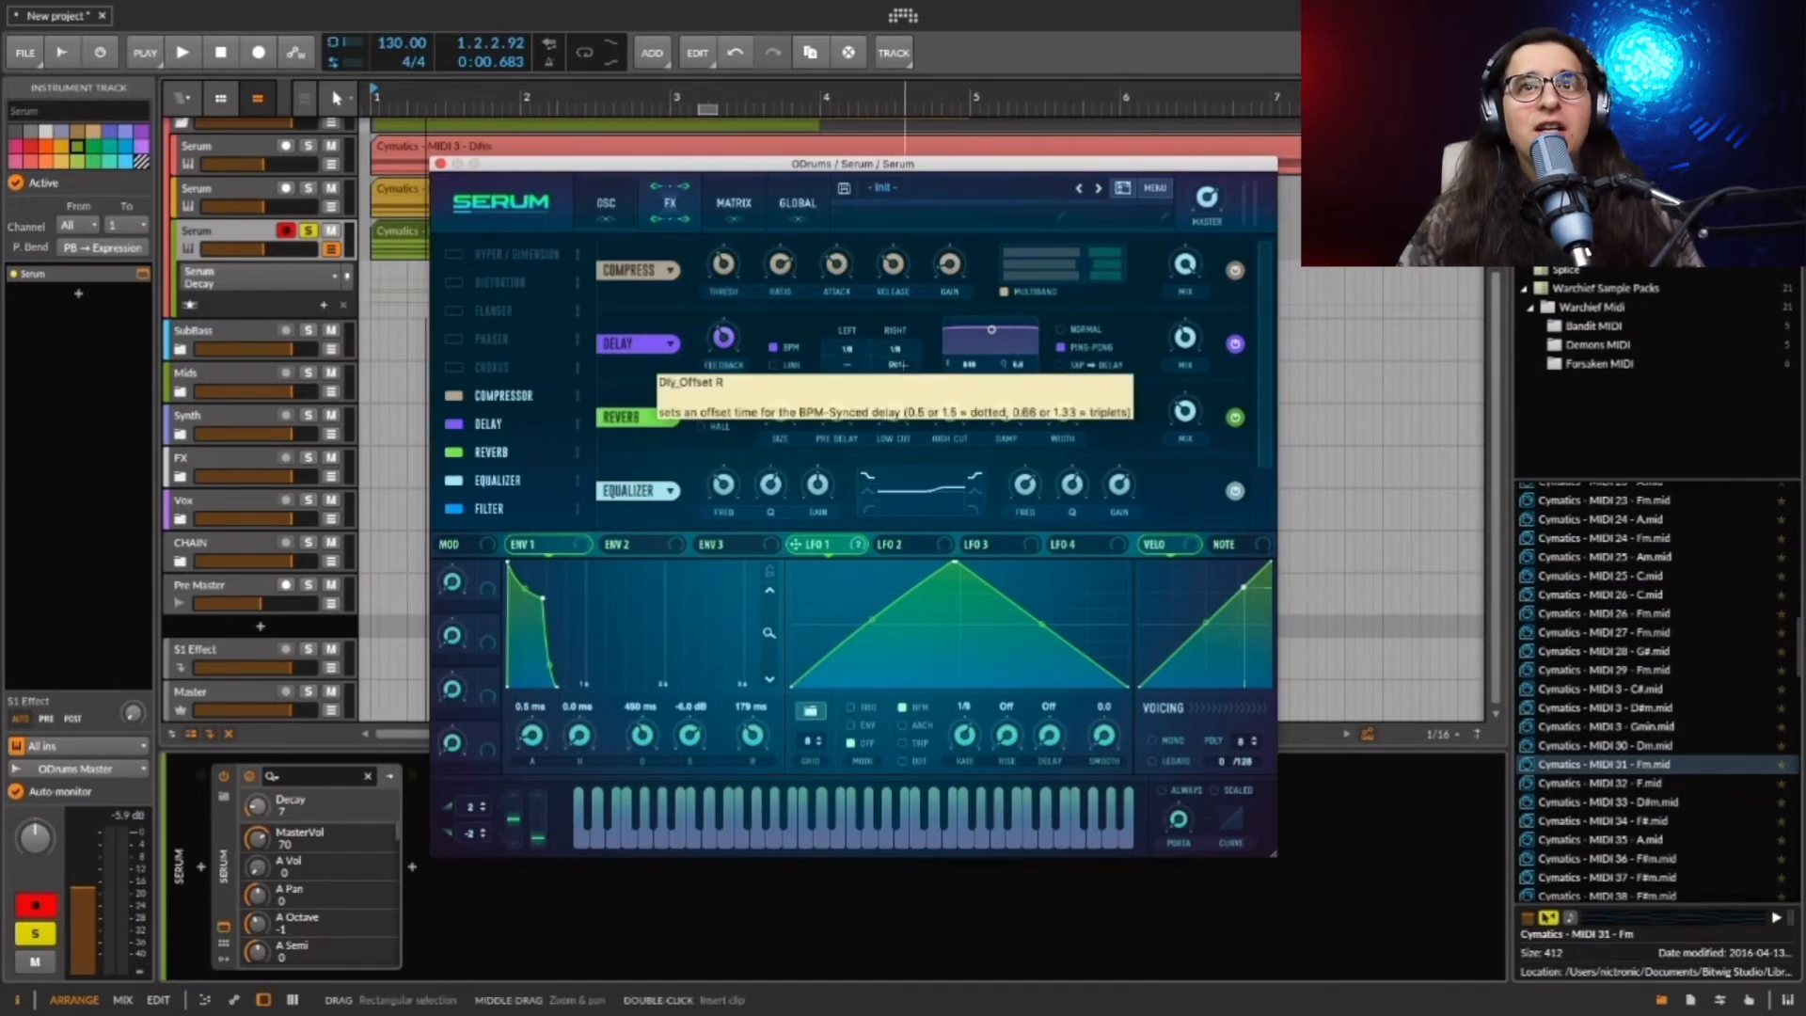
Set the delay's right-channel offset to dotted, auditioning the clip while trying different offset values.
{"action": "left_click_drag", "start_coordinate": [902, 365], "coordinate": [920, 470]}
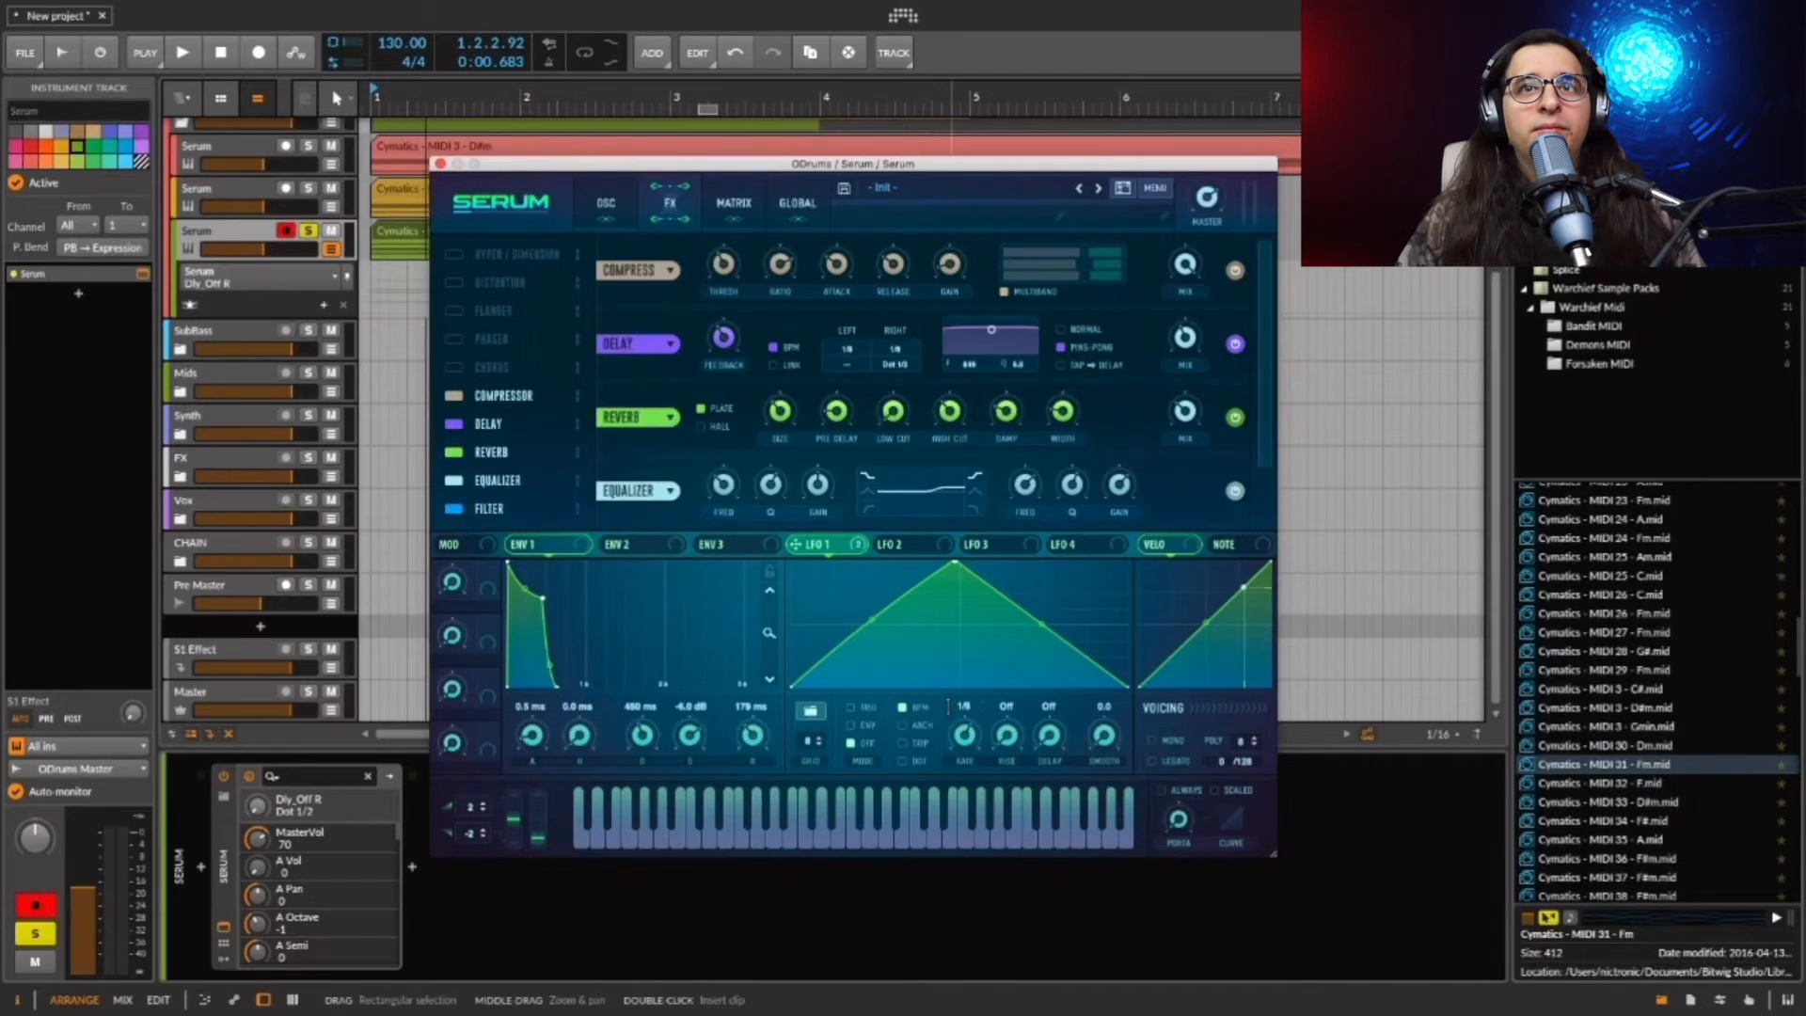
{"action": "key", "text": "space"}
{"action": "key", "text": "space"}
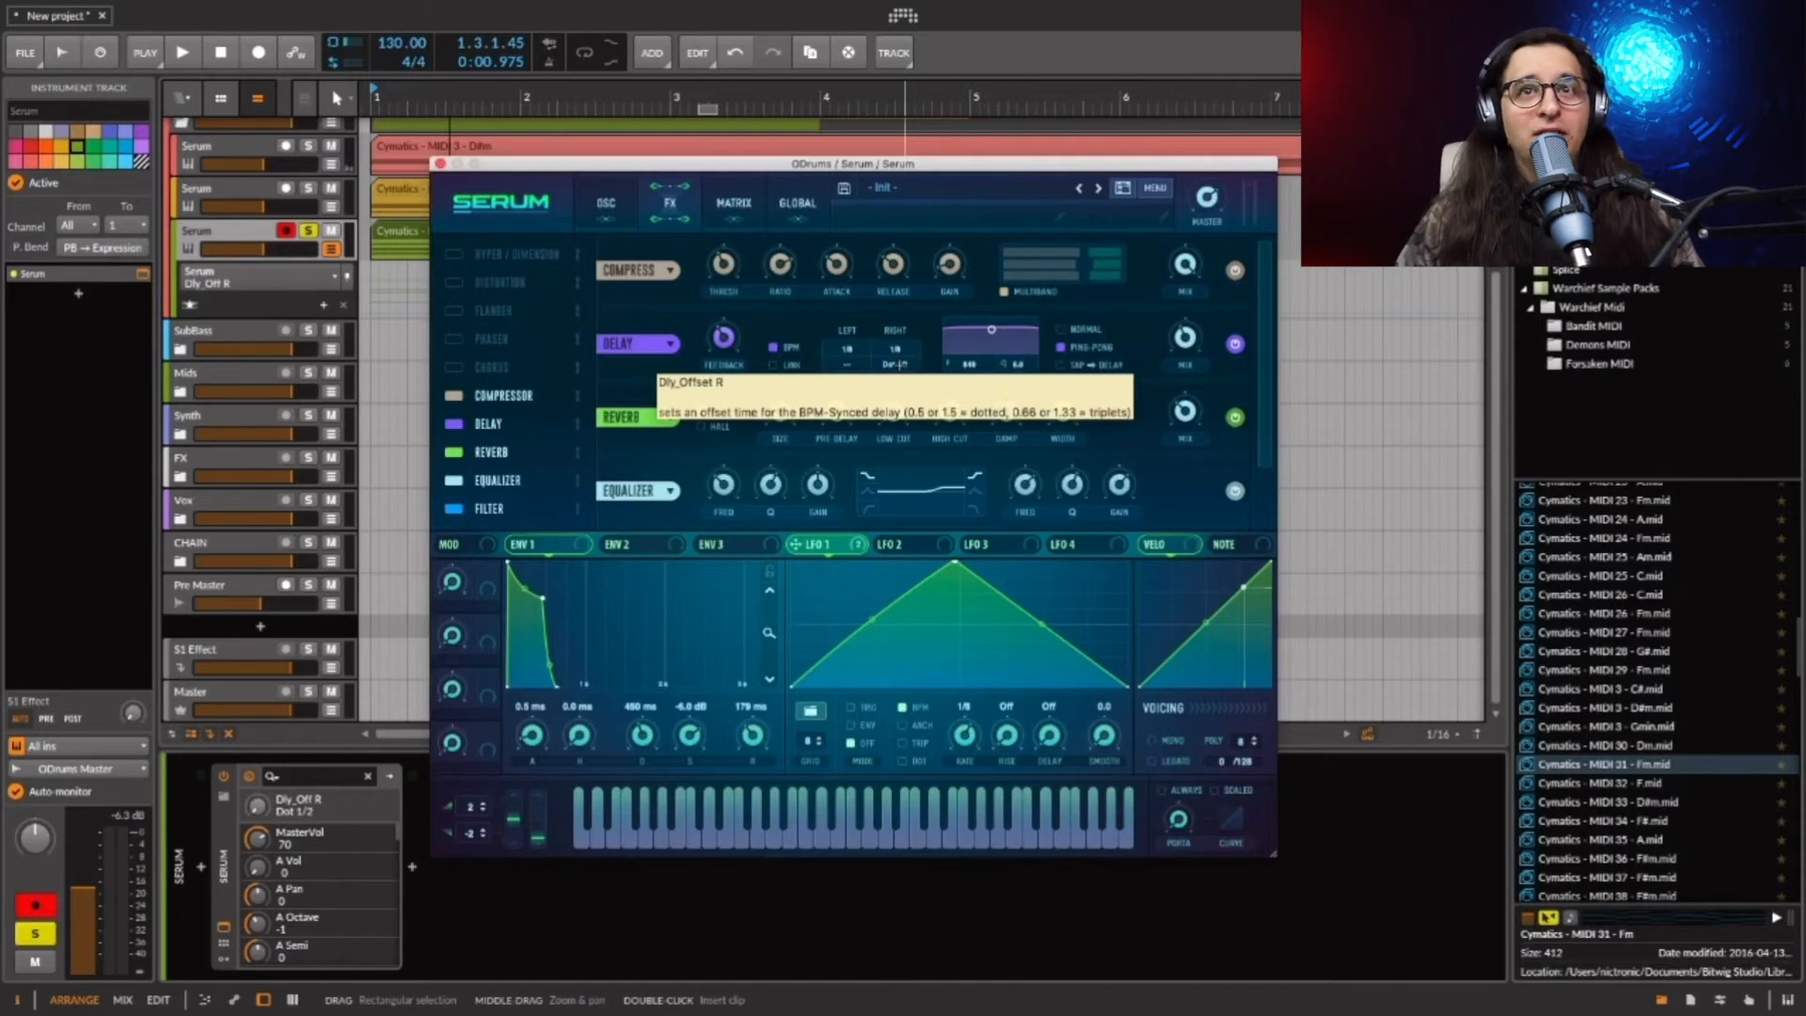
{"action": "key", "text": "space"}
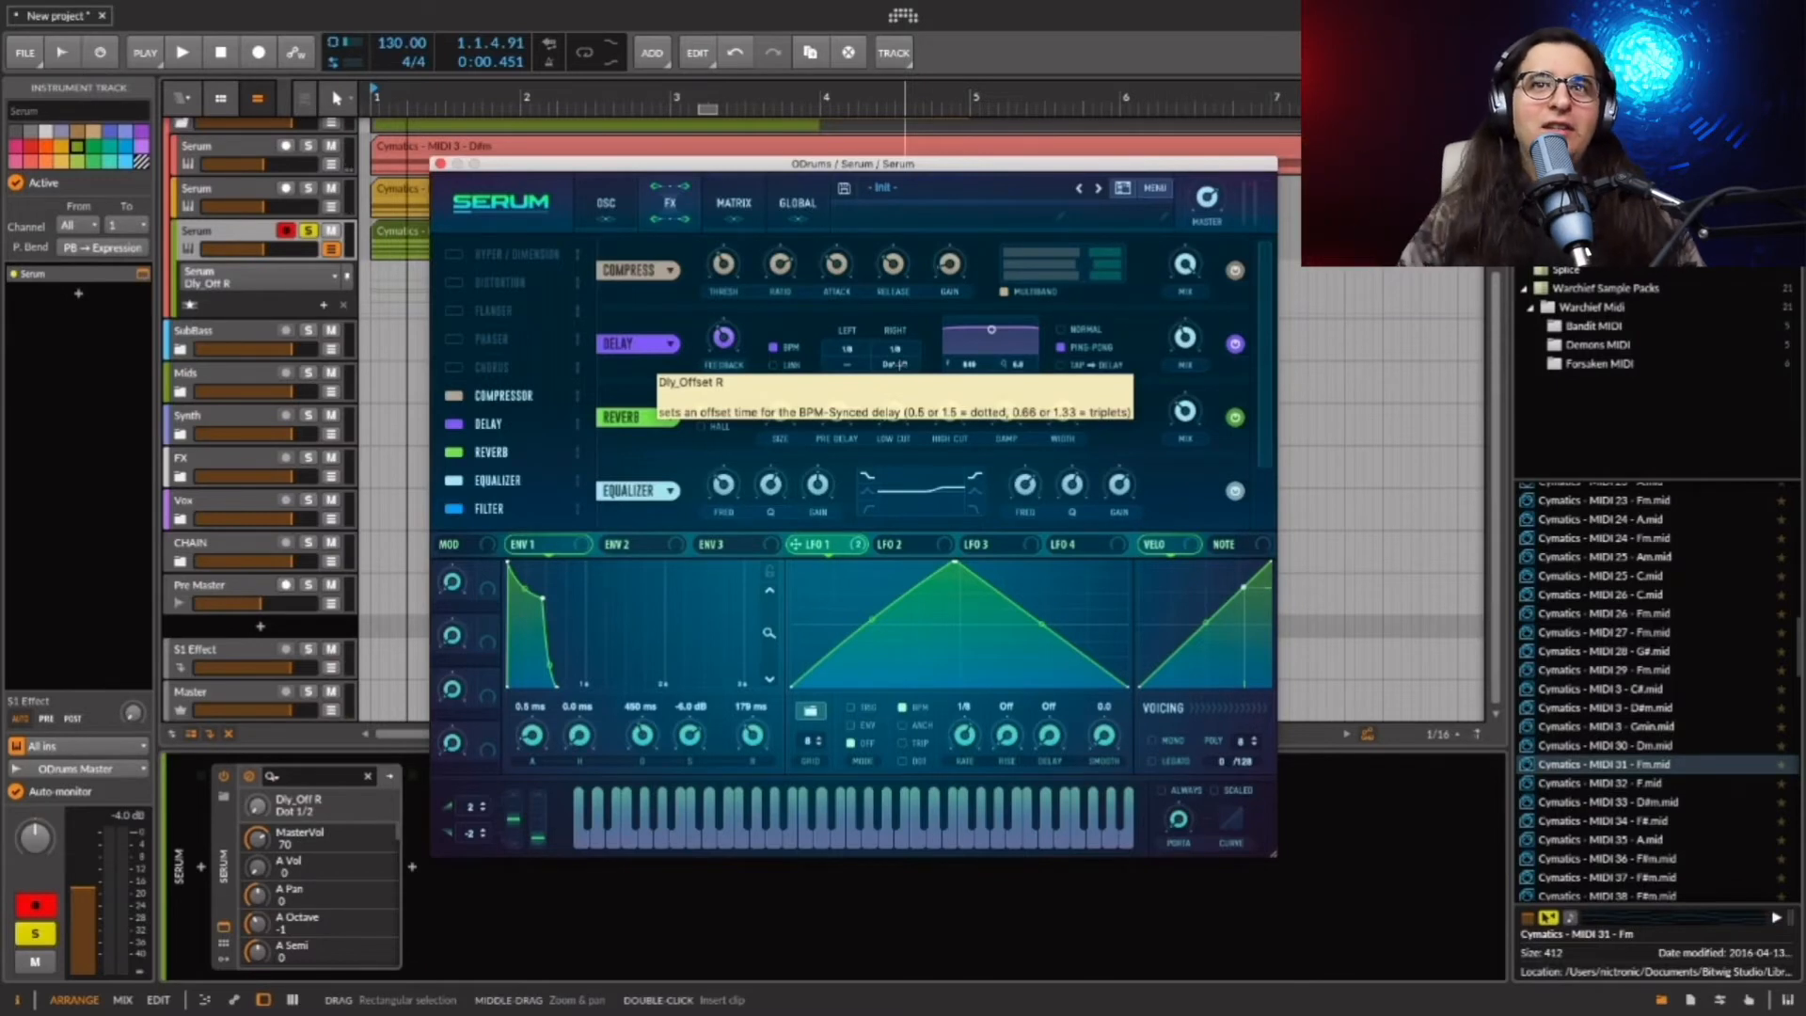
{"action": "left_click_drag", "start_coordinate": [900, 364], "coordinate": [936, 80]}
{"action": "key", "text": "space"}
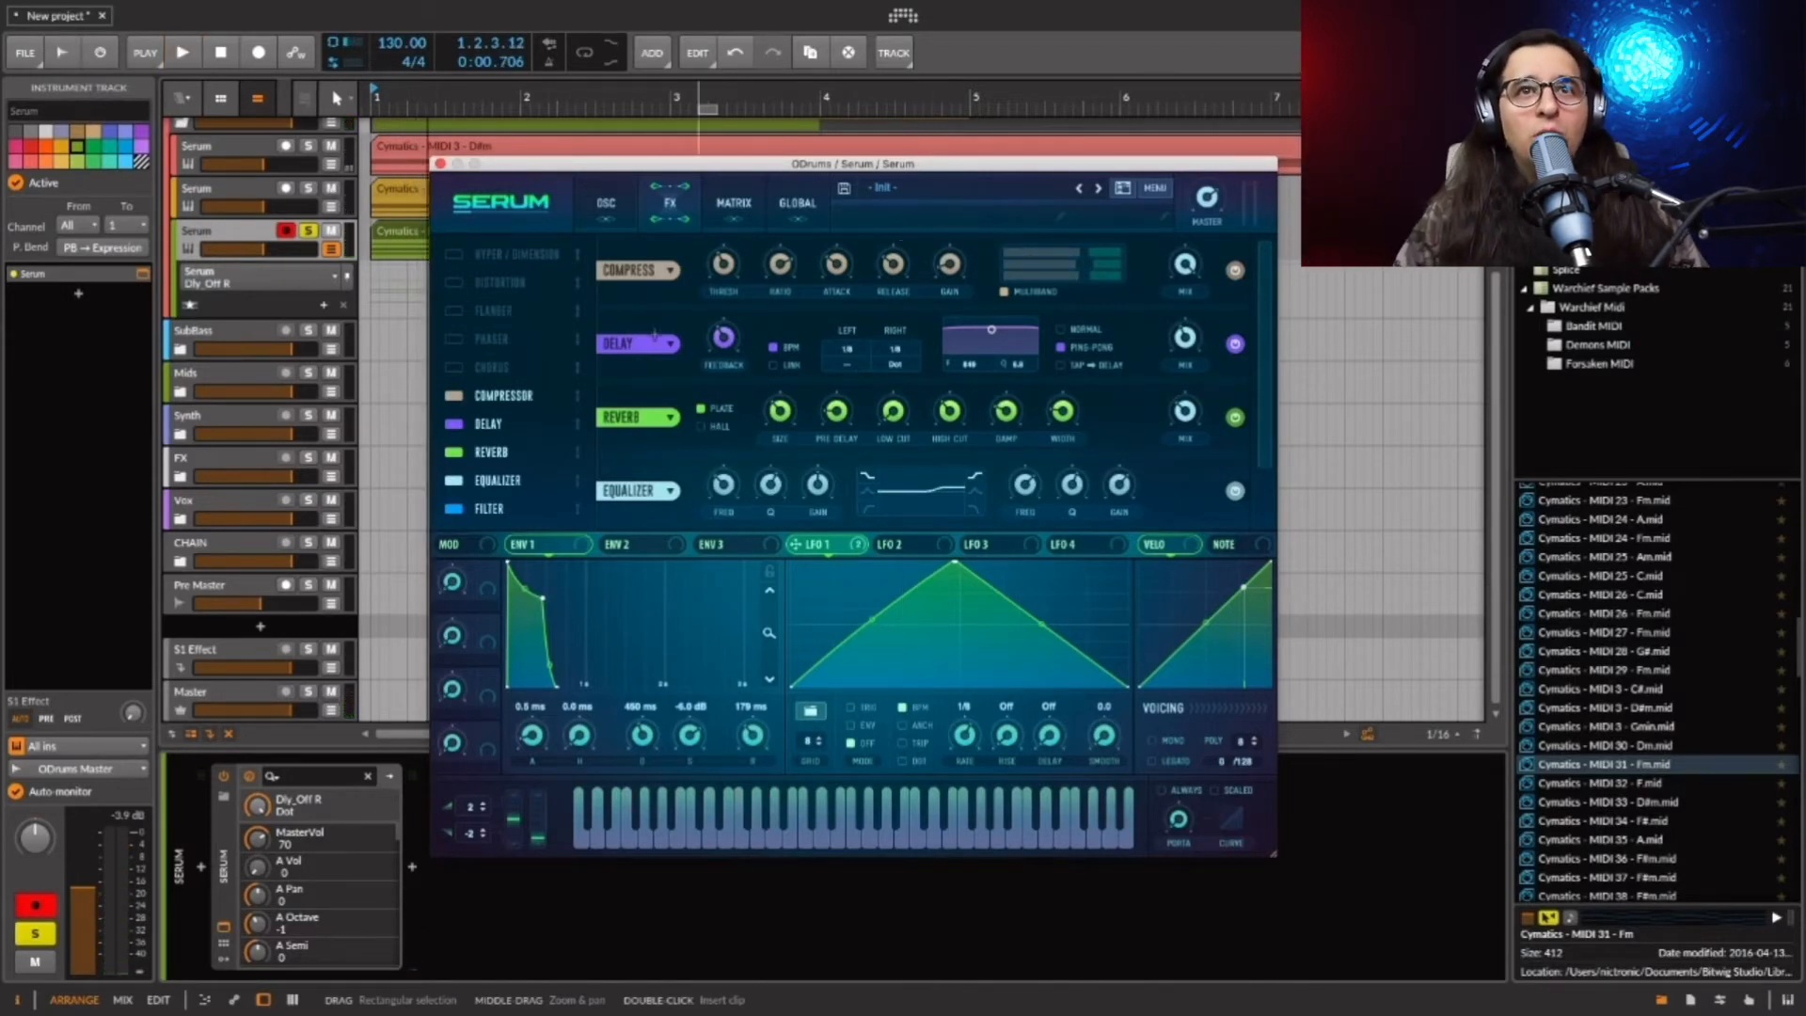
Check the Formant-III effect filter's resonance, drive and mix, and the compressor's gain and release settings.
{"action": "scroll", "coordinate": [1259, 419], "scroll_direction": "down", "scroll_amount": 1}
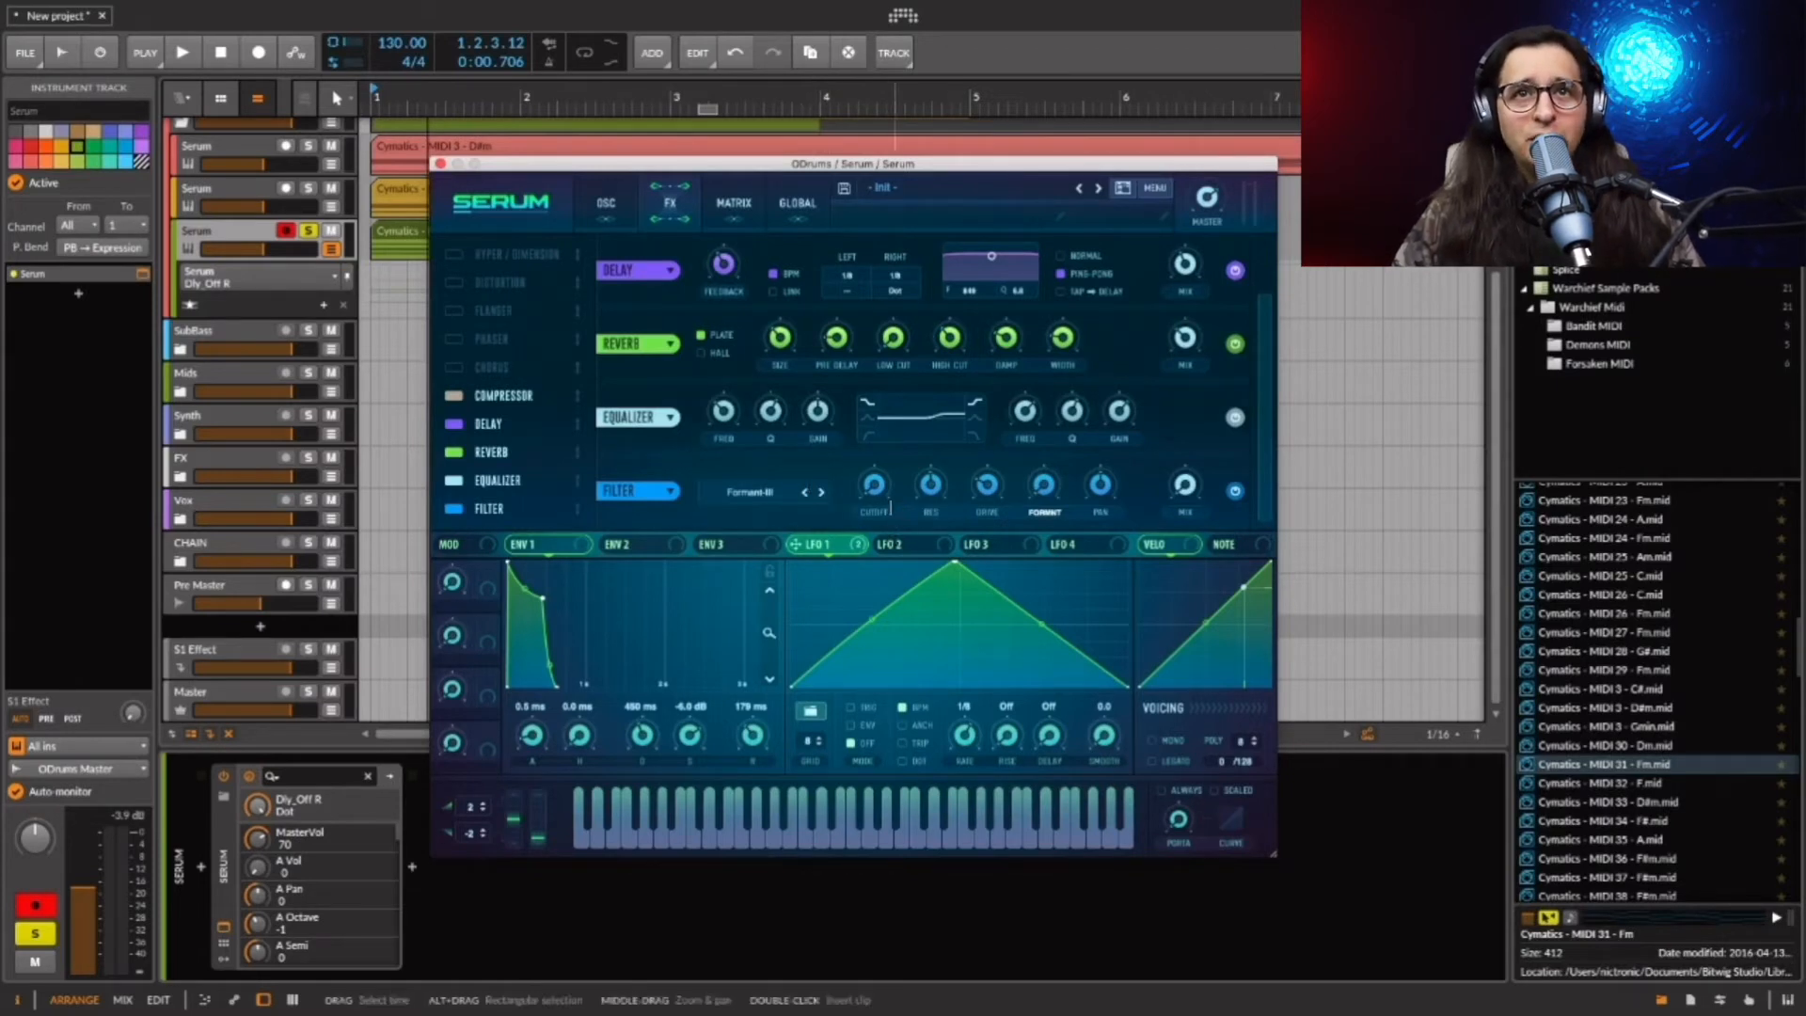
{"action": "left_click", "coordinate": [875, 485]}
{"action": "left_click", "coordinate": [930, 484]}
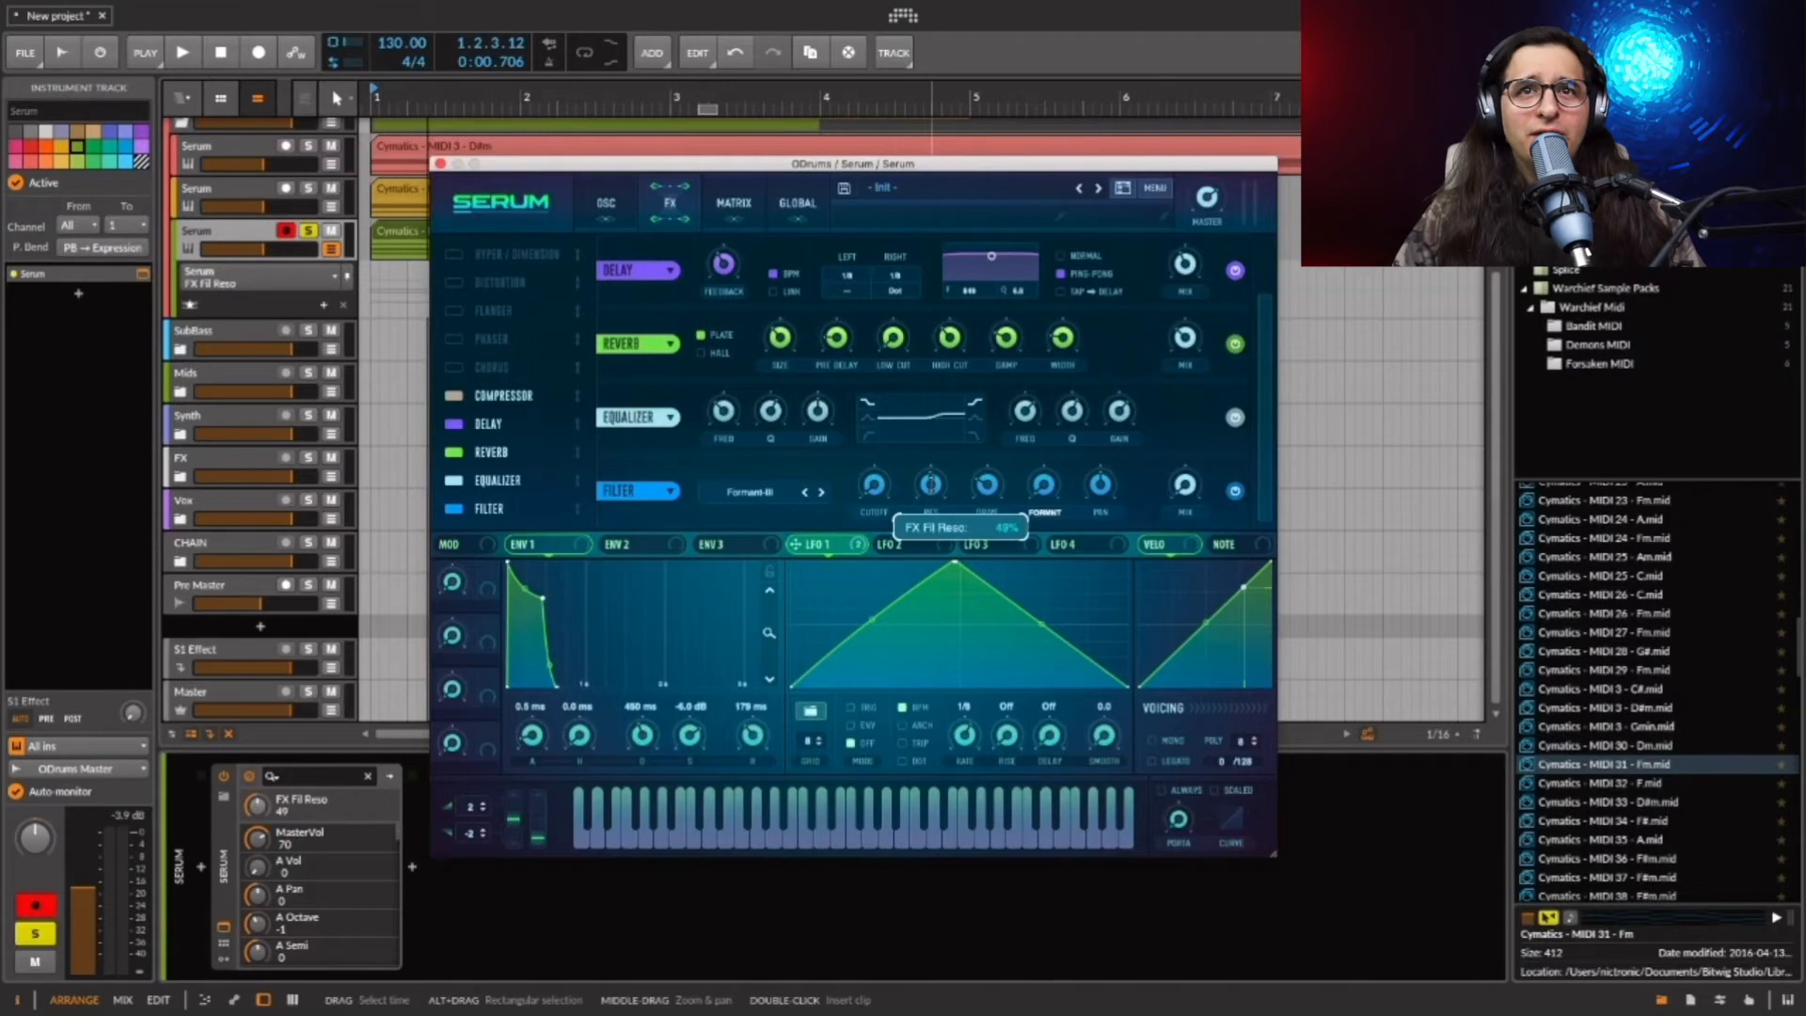
{"action": "left_click", "coordinate": [987, 485]}
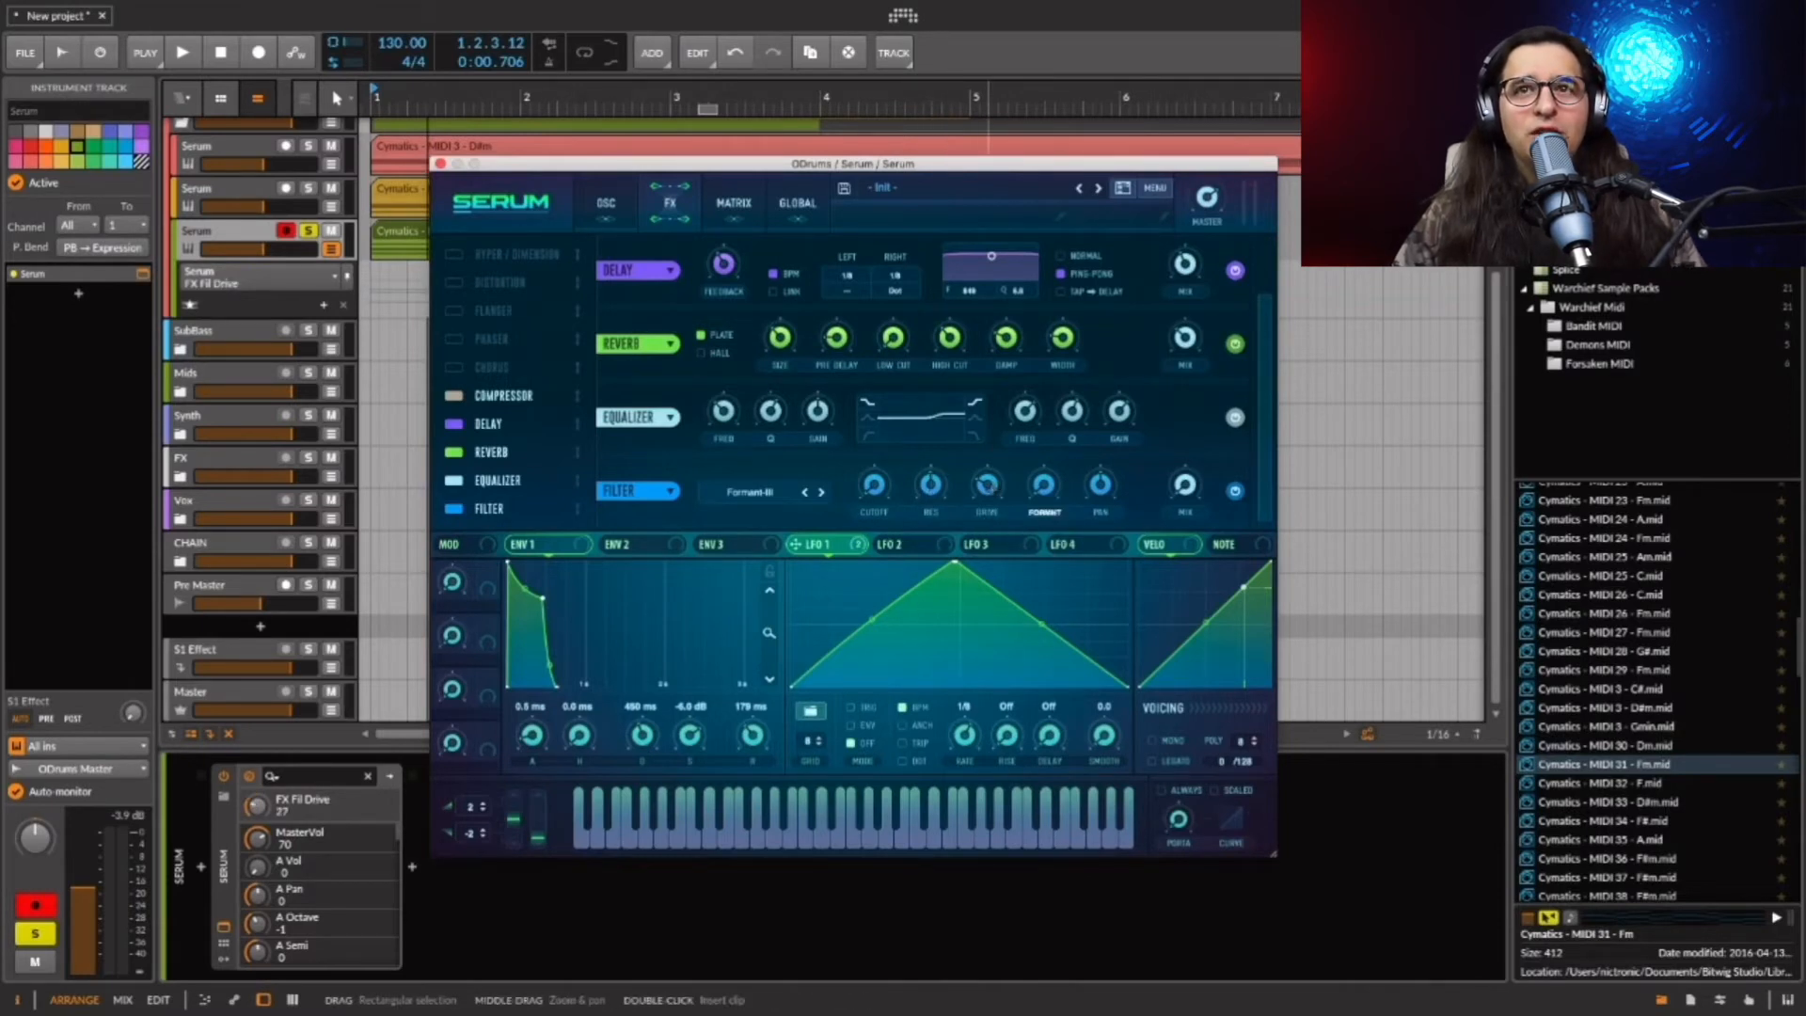
{"action": "left_click", "coordinate": [1184, 485]}
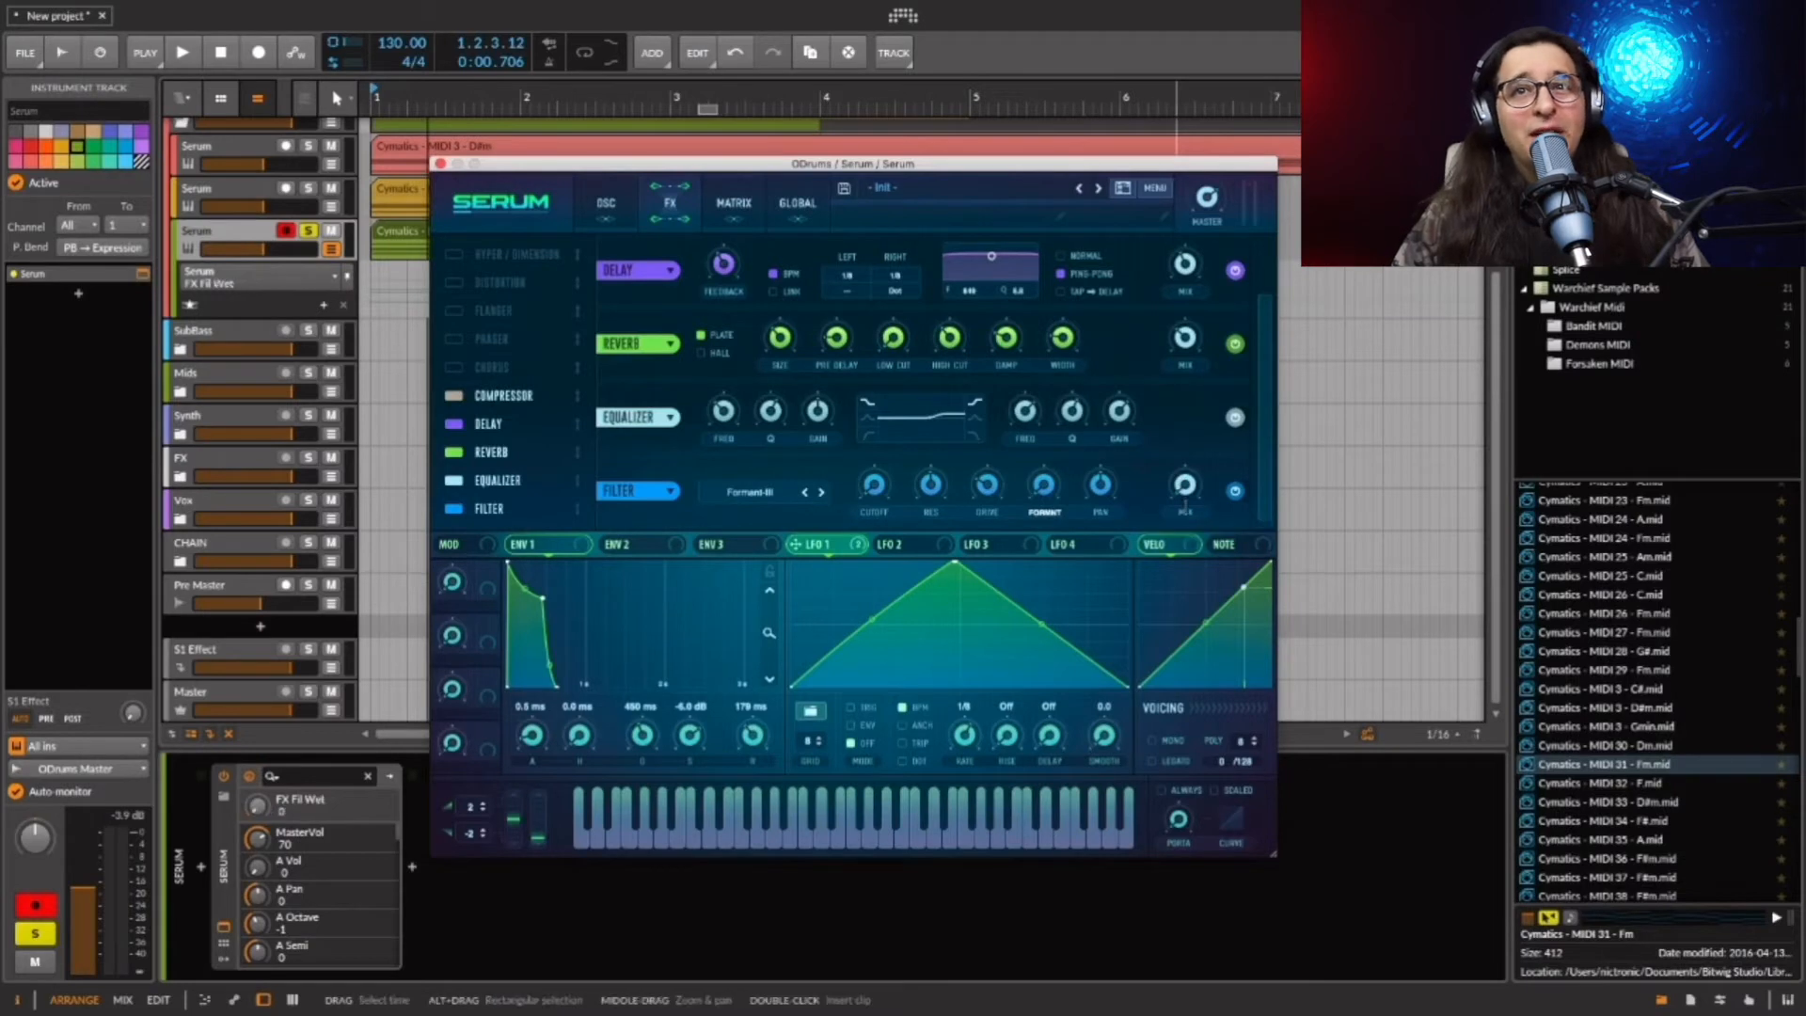
{"action": "key", "text": "space"}
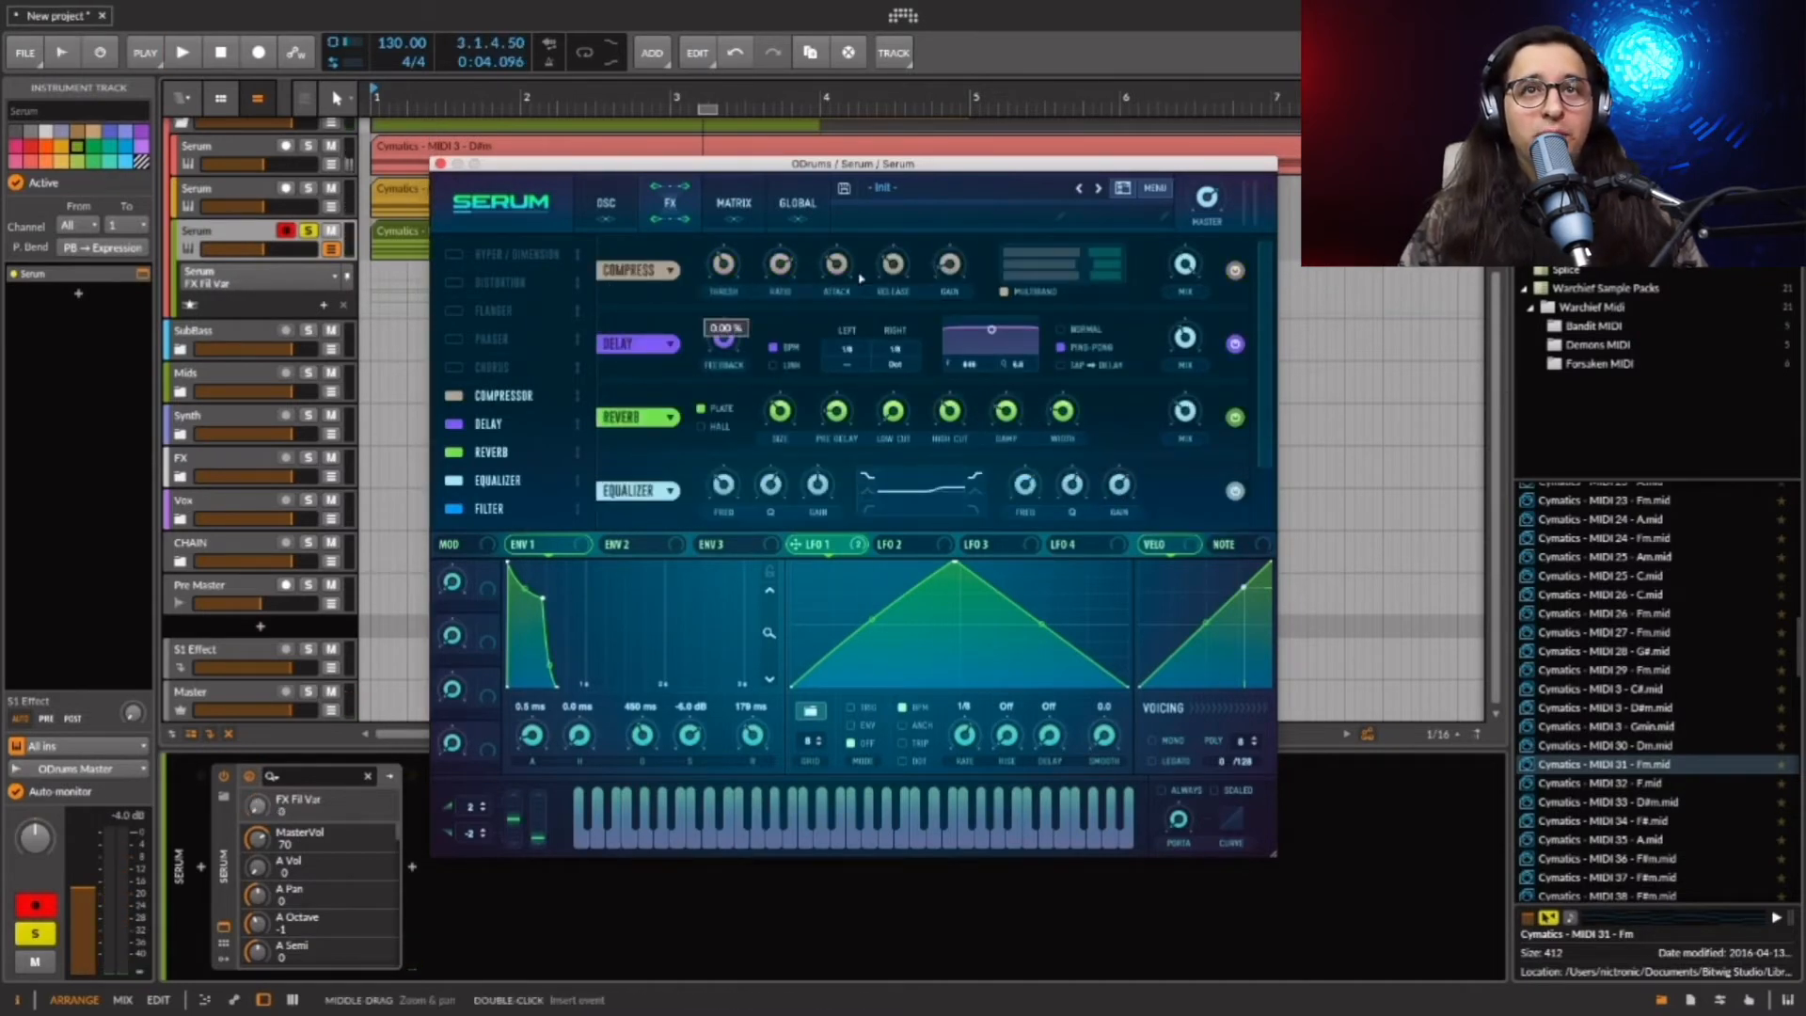
{"action": "left_click", "coordinate": [940, 266]}
{"action": "left_click", "coordinate": [895, 266]}
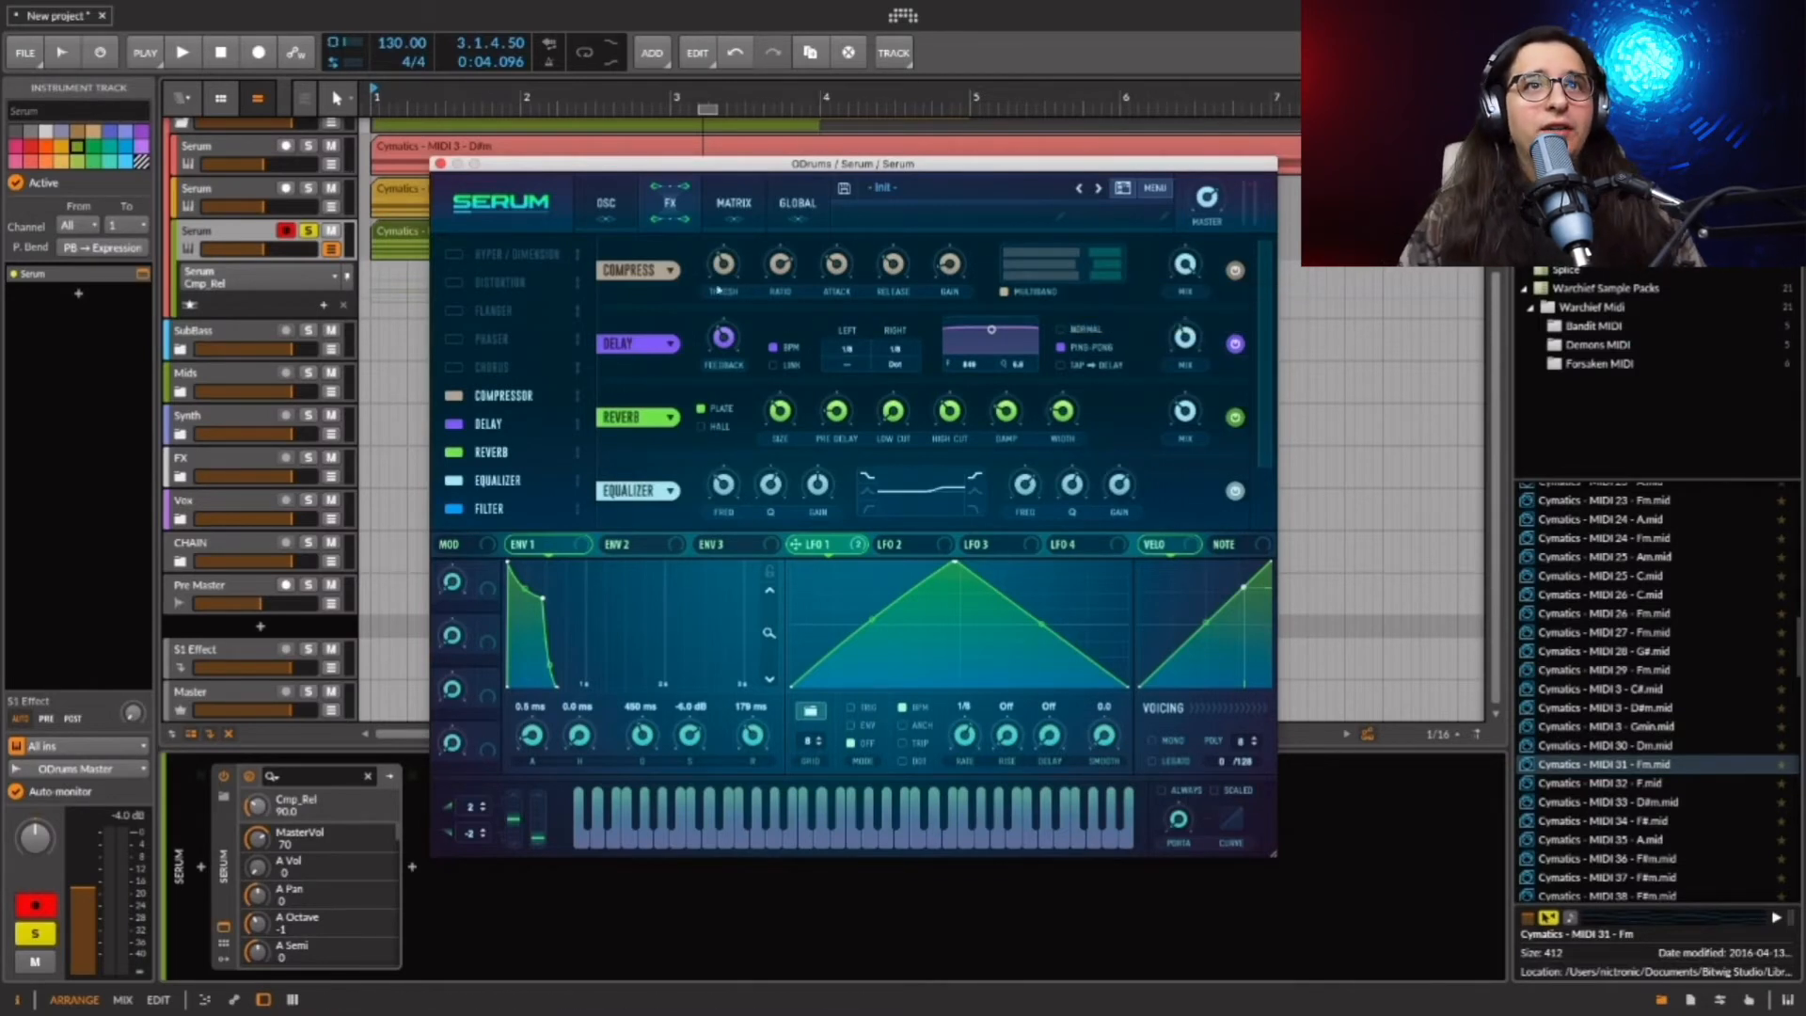
Return to Serum's oscillator view, uncover the LFO 1 Rate automation lane, and audition the automation around bar 2.
{"action": "left_click", "coordinate": [611, 203]}
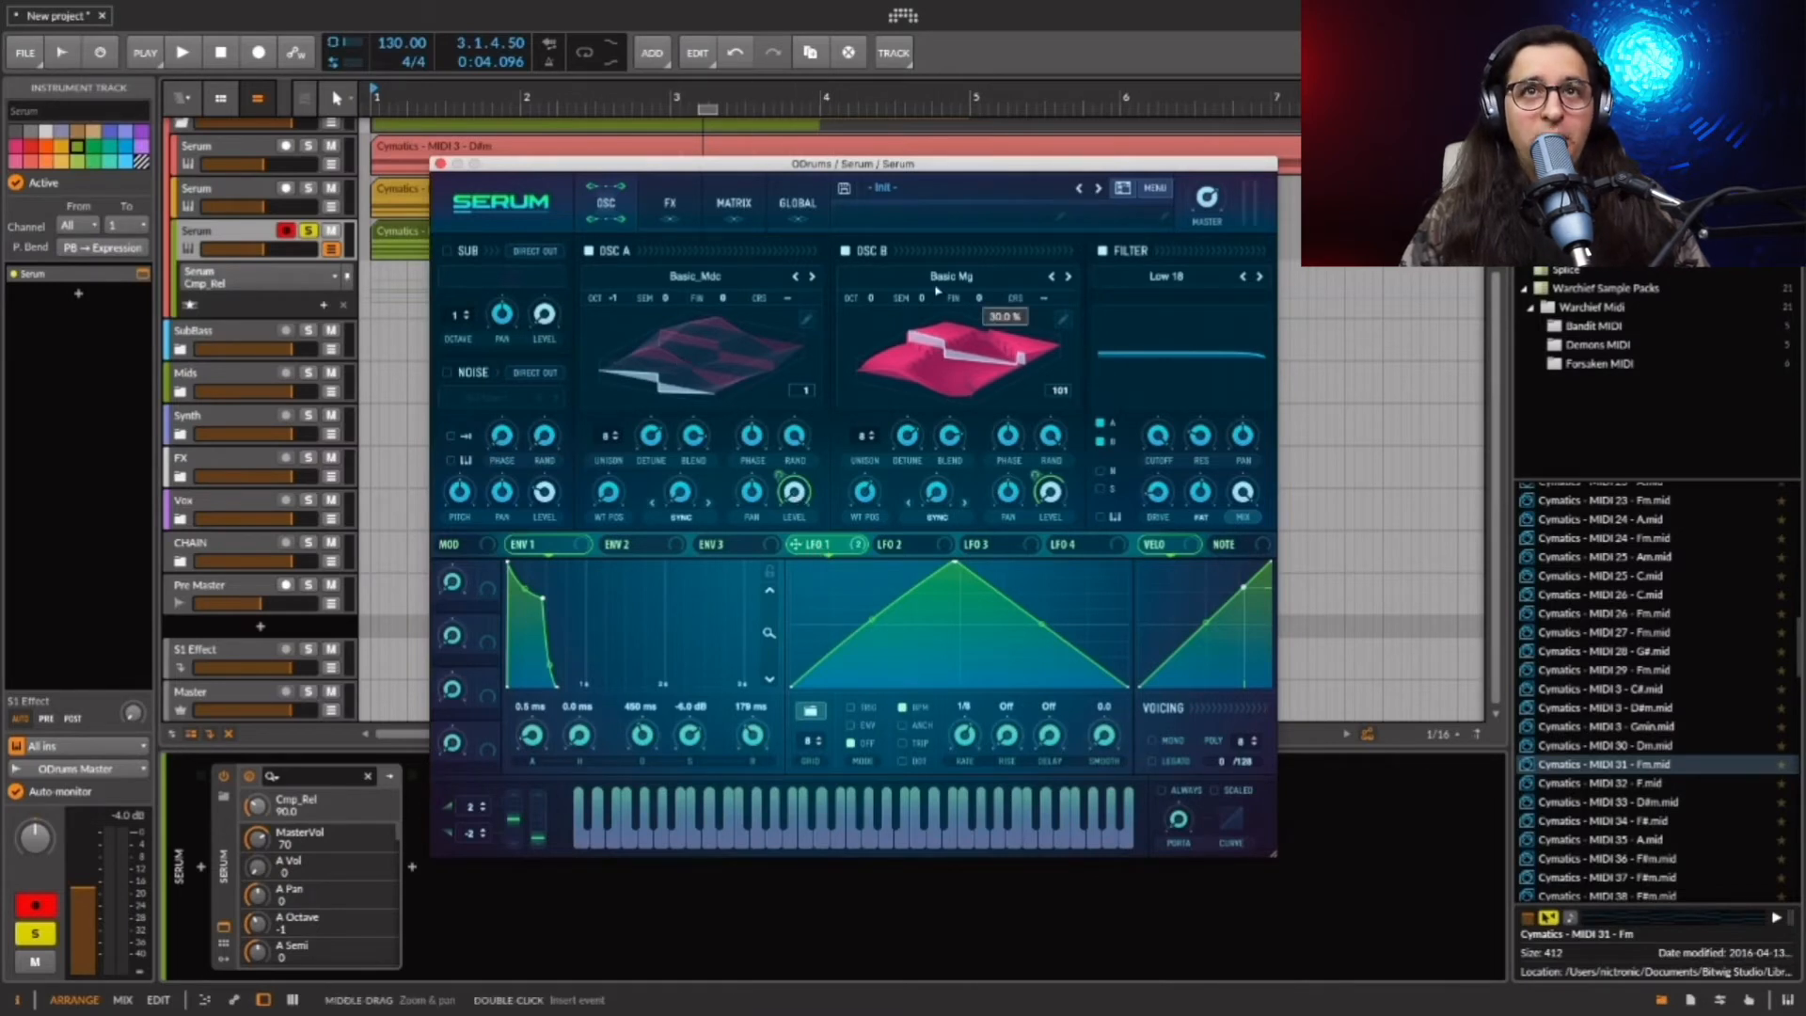
{"action": "left_click_drag", "start_coordinate": [573, 168], "coordinate": [872, 314]}
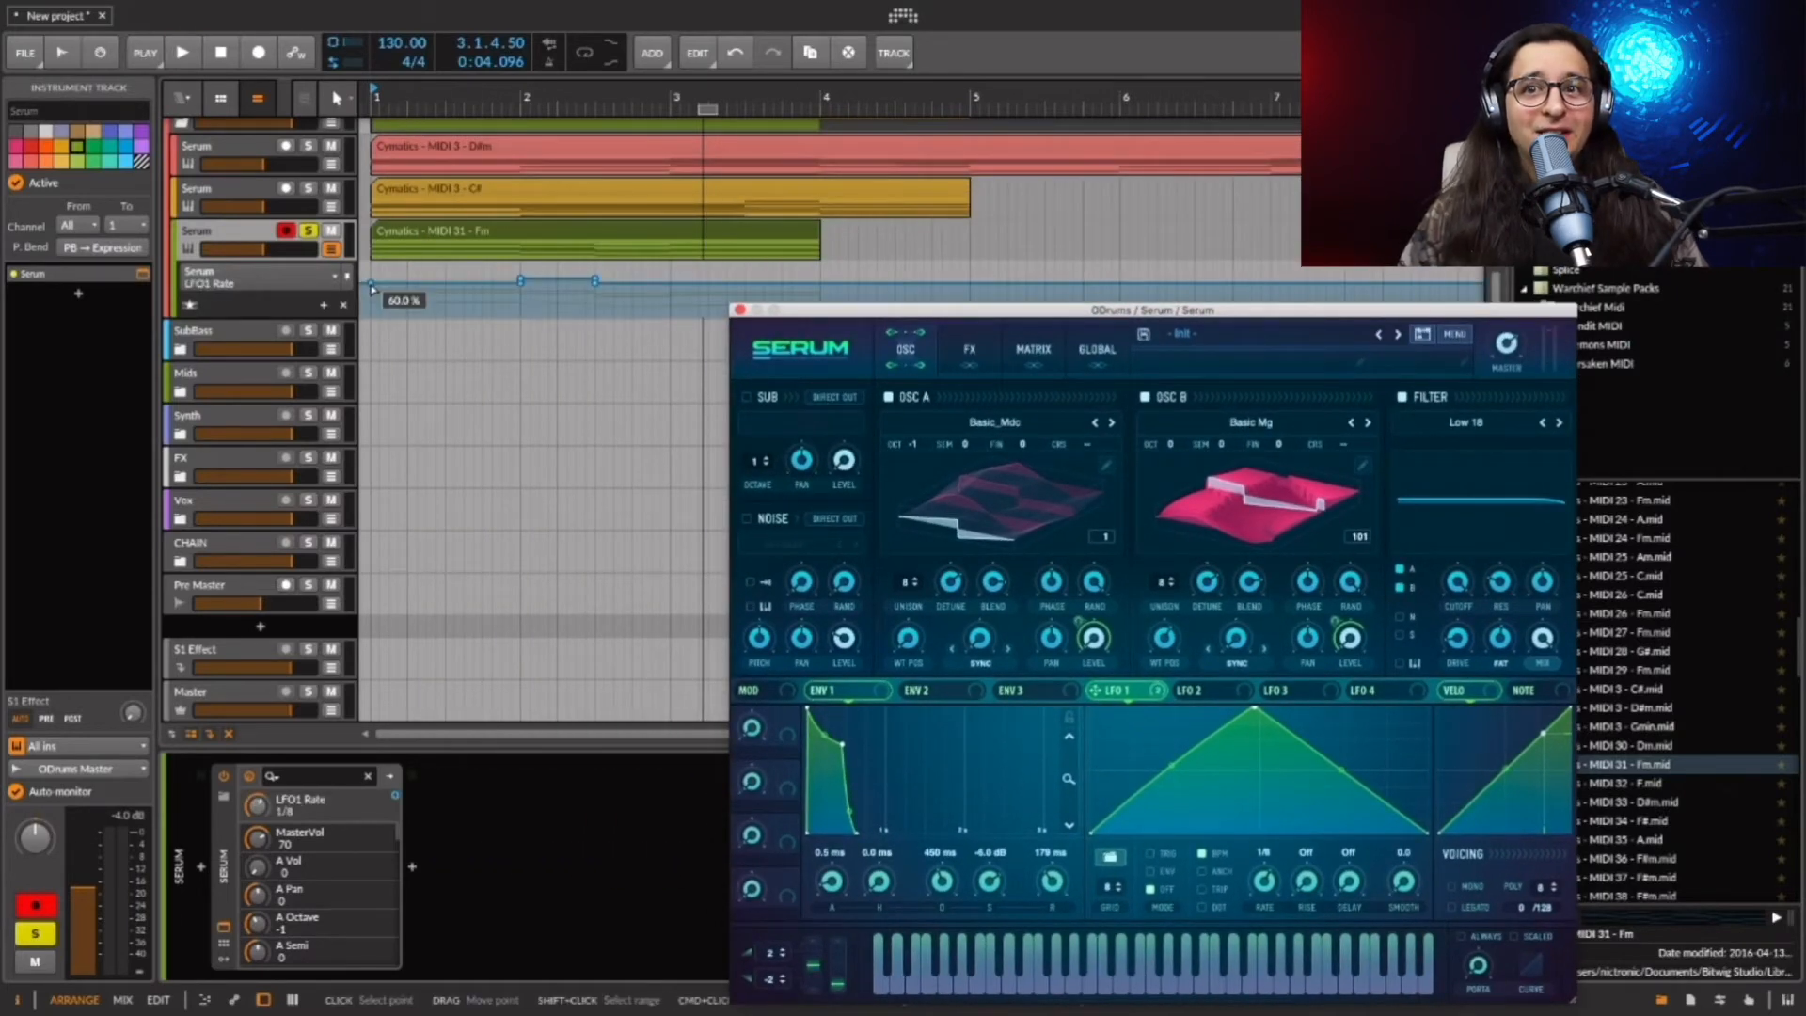
{"action": "key", "text": "space"}
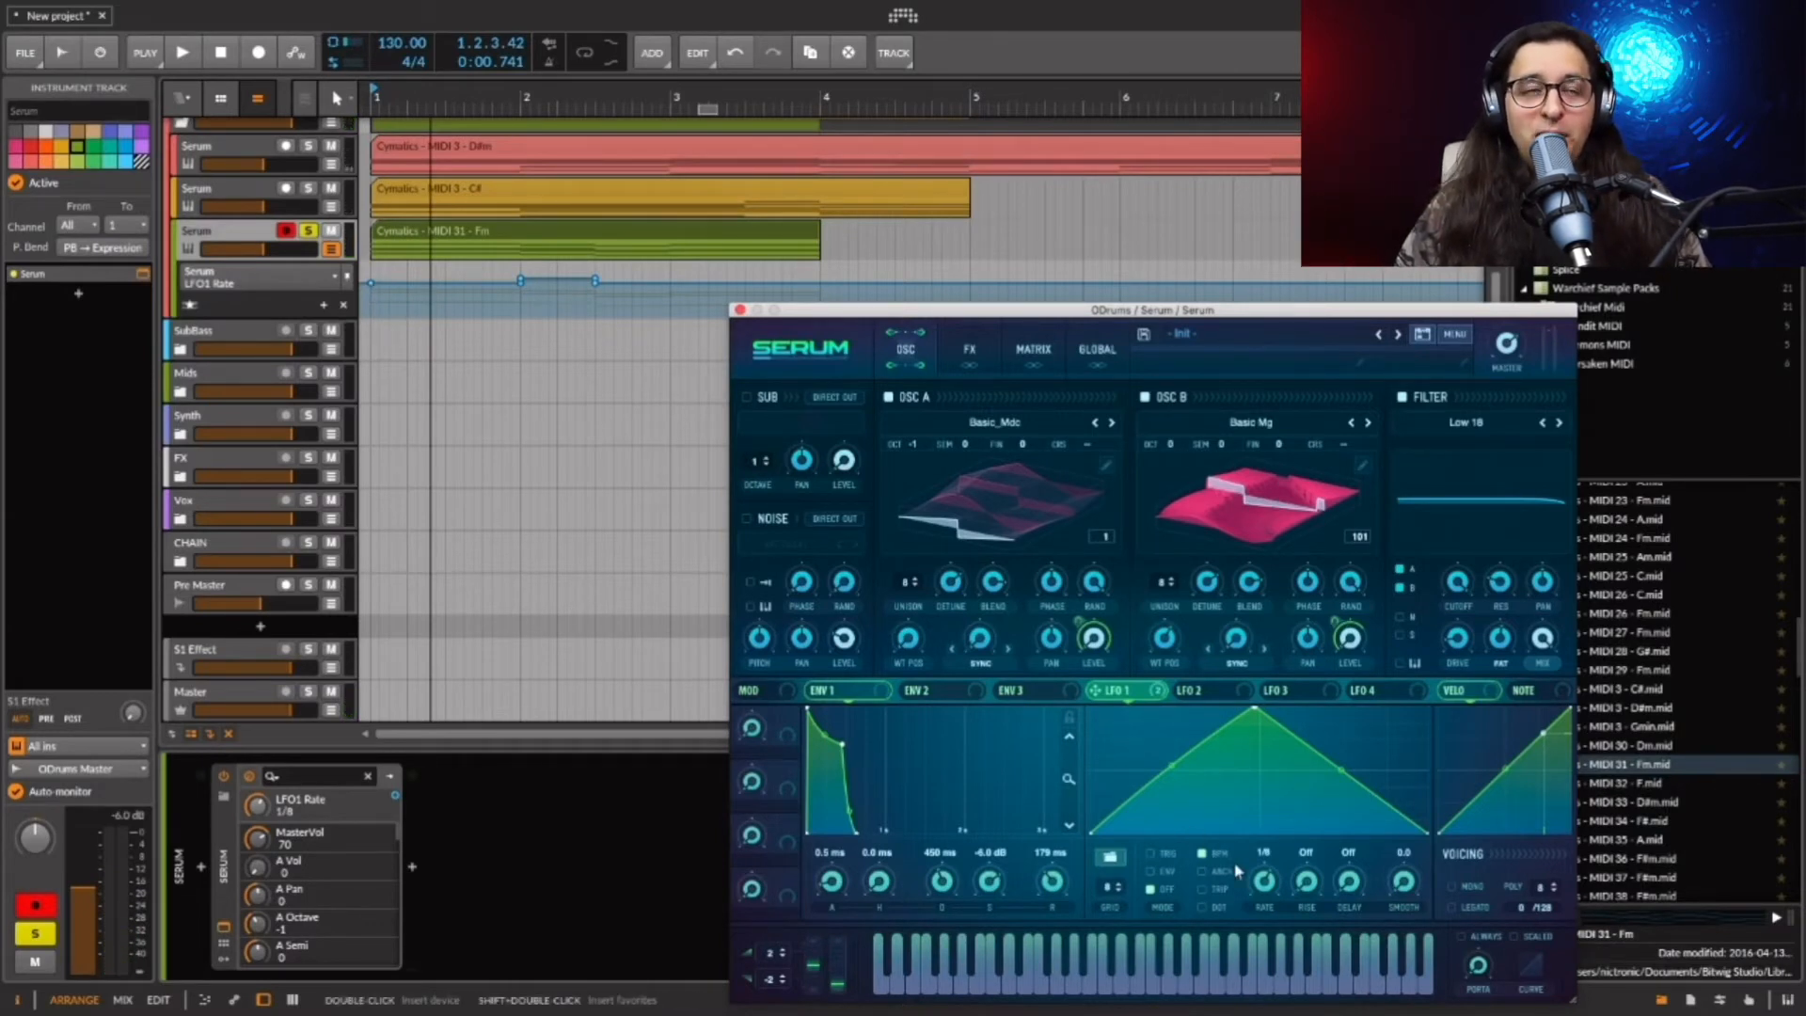
{"action": "left_click", "coordinate": [563, 353]}
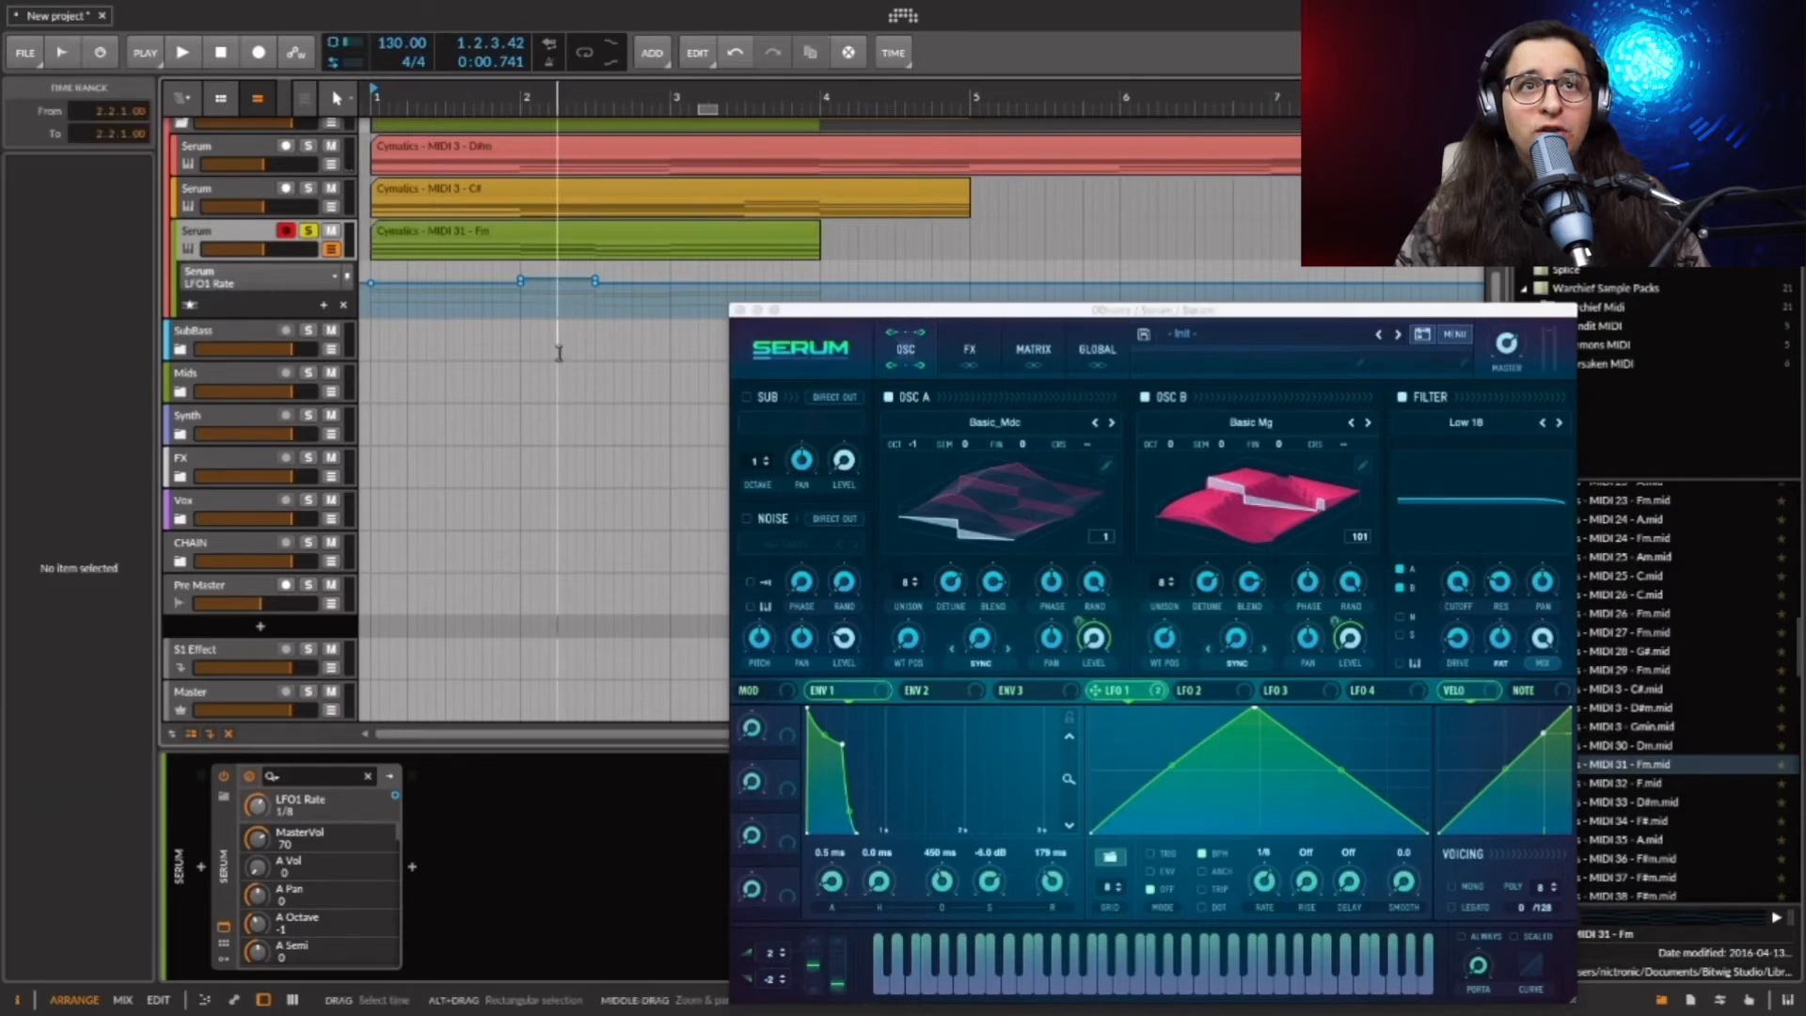
{"action": "key", "text": "space"}
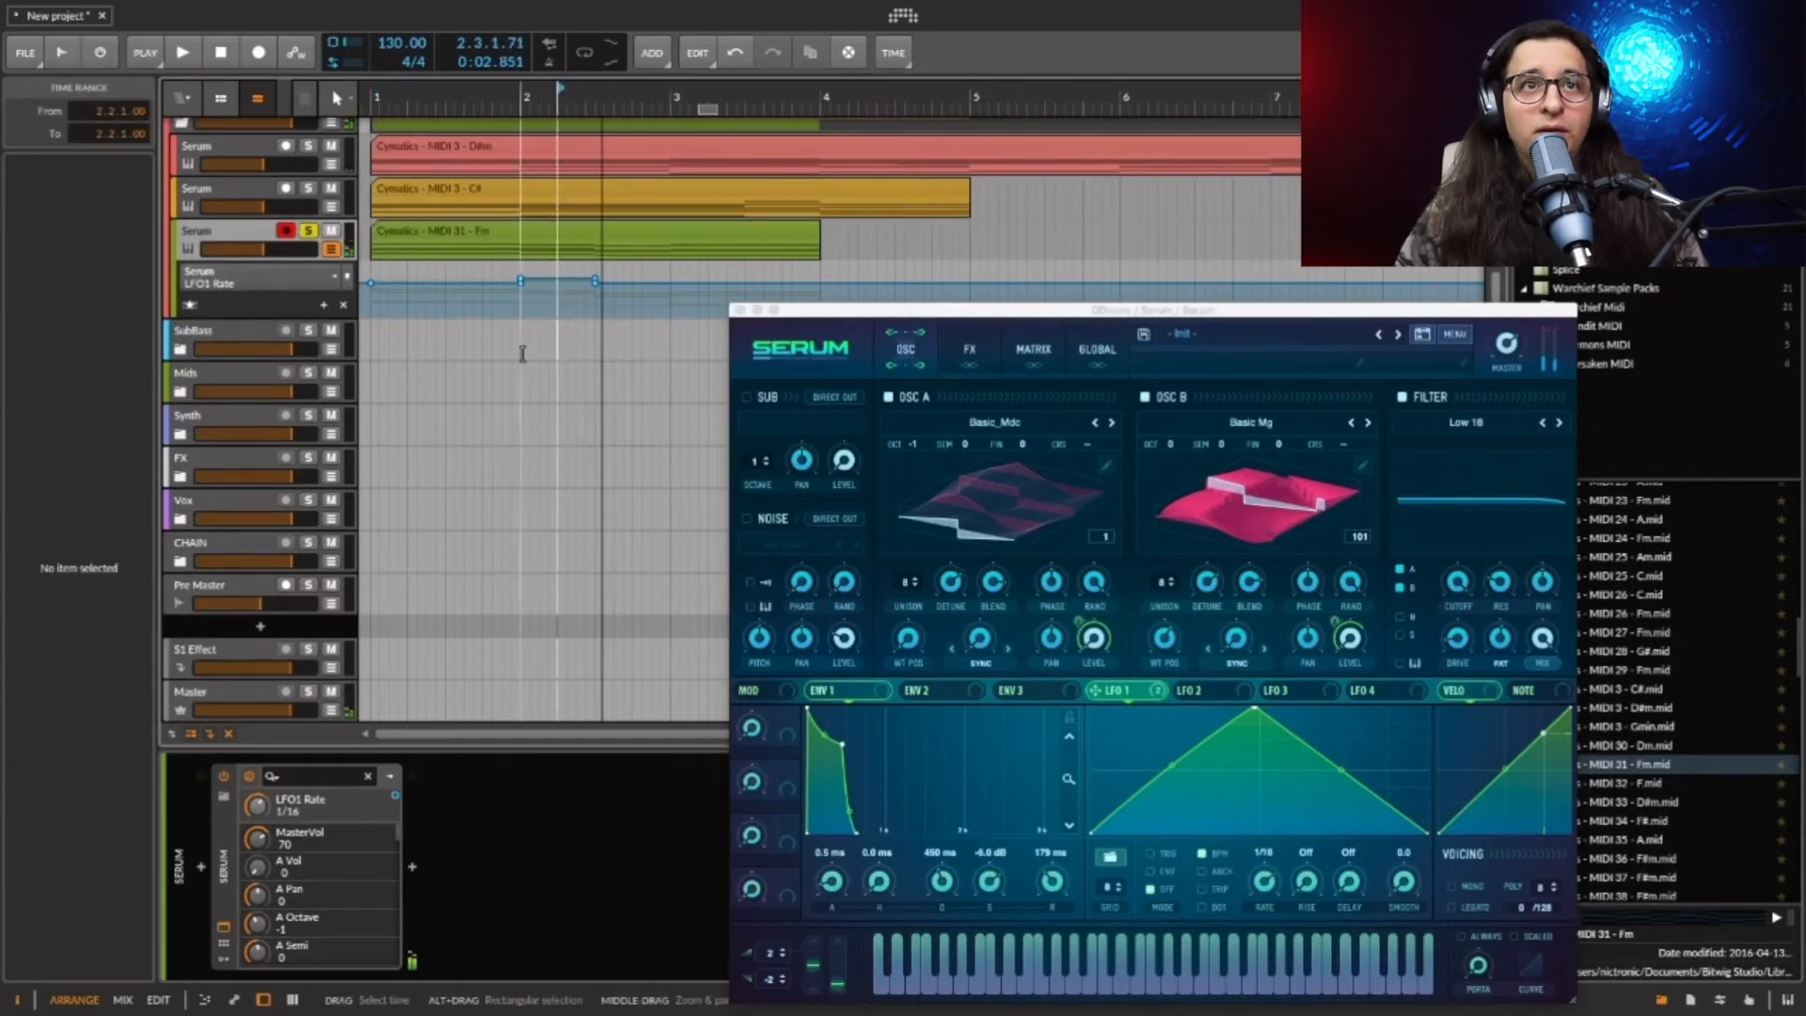
{"action": "left_click", "coordinate": [521, 352]}
{"action": "key", "text": "space"}
{"action": "key", "text": "space"}
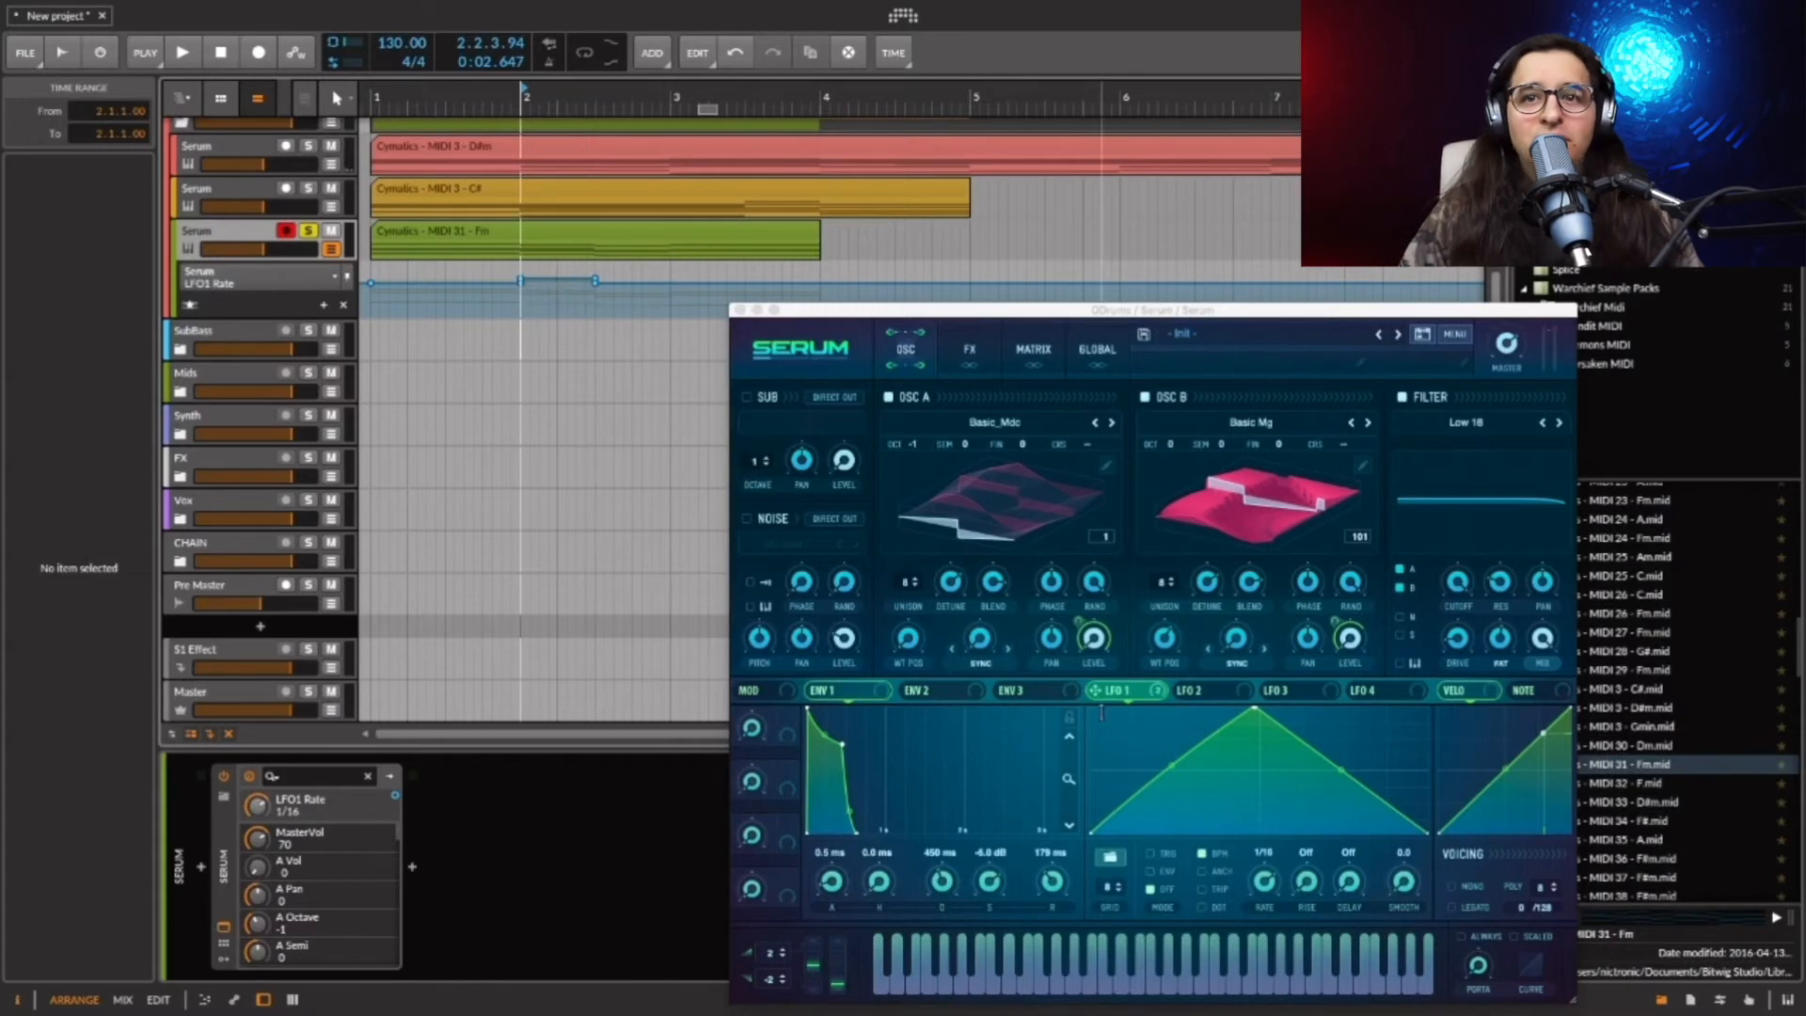
Set LFO 1's rate to 1/8 and audition the clip from the start of the arrangement.
{"action": "left_click", "coordinate": [1269, 903]}
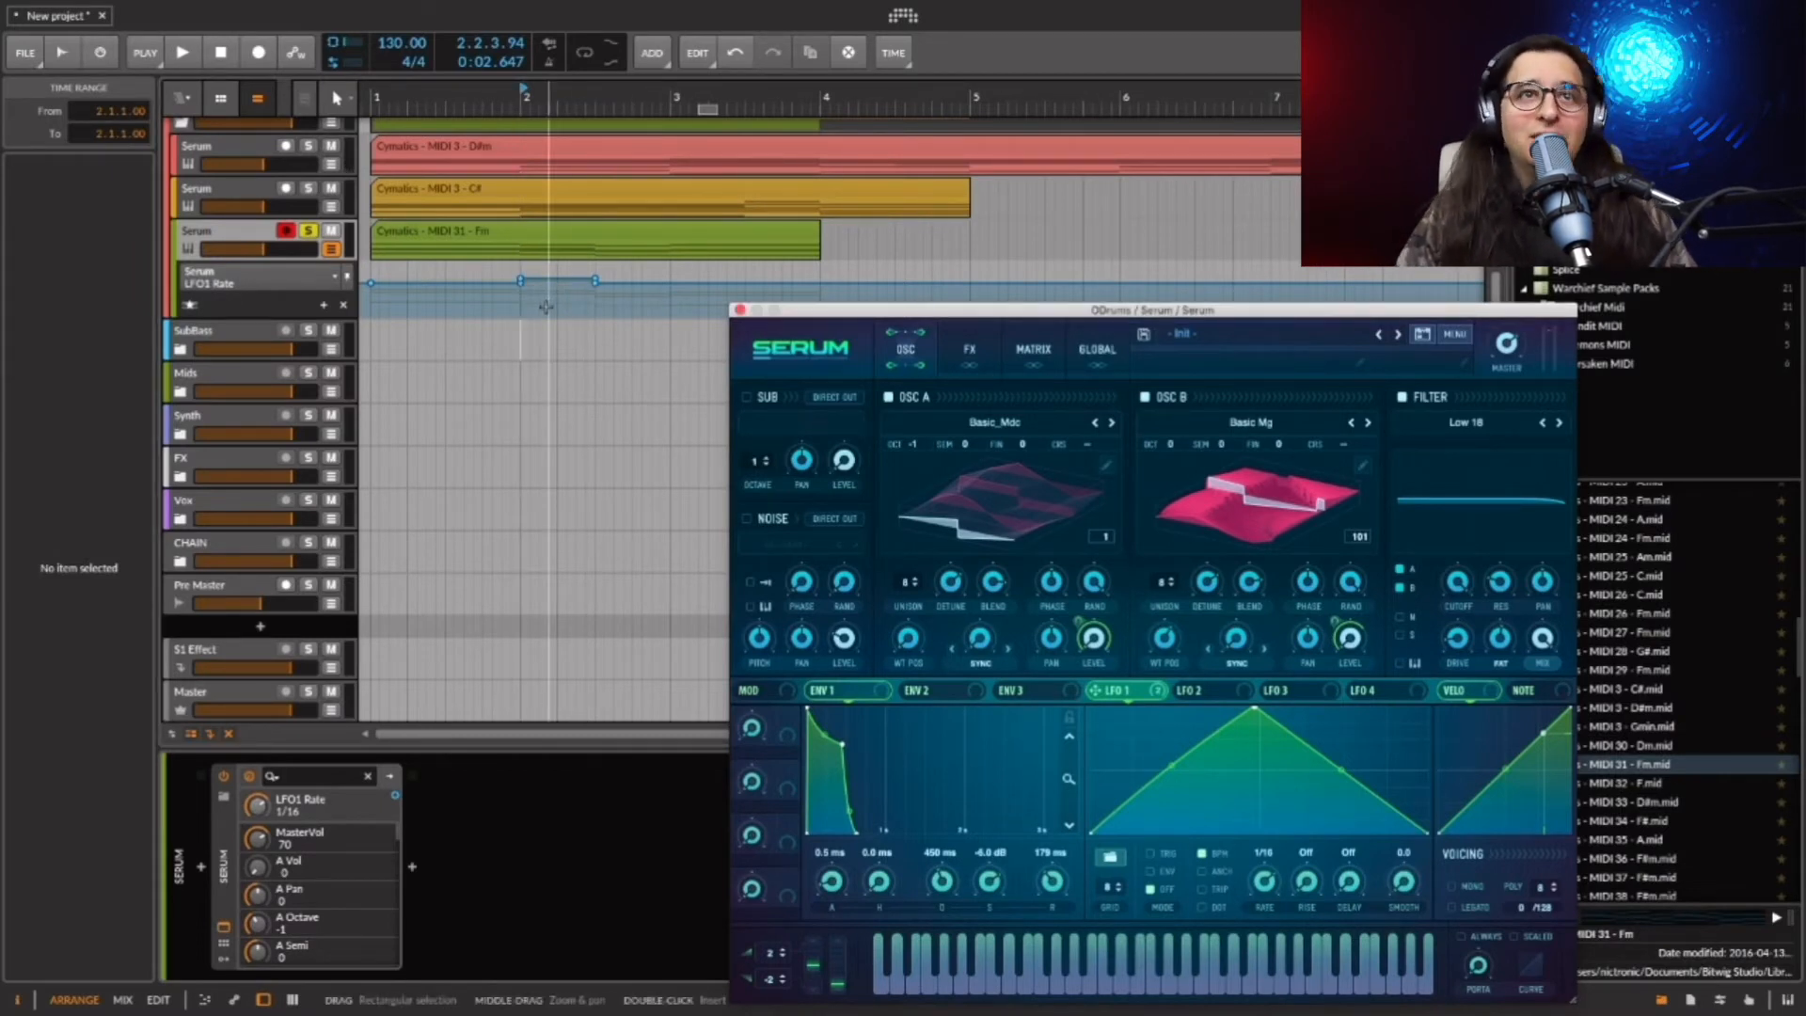
{"action": "left_click_drag", "start_coordinate": [1266, 880], "coordinate": [1286, 933]}
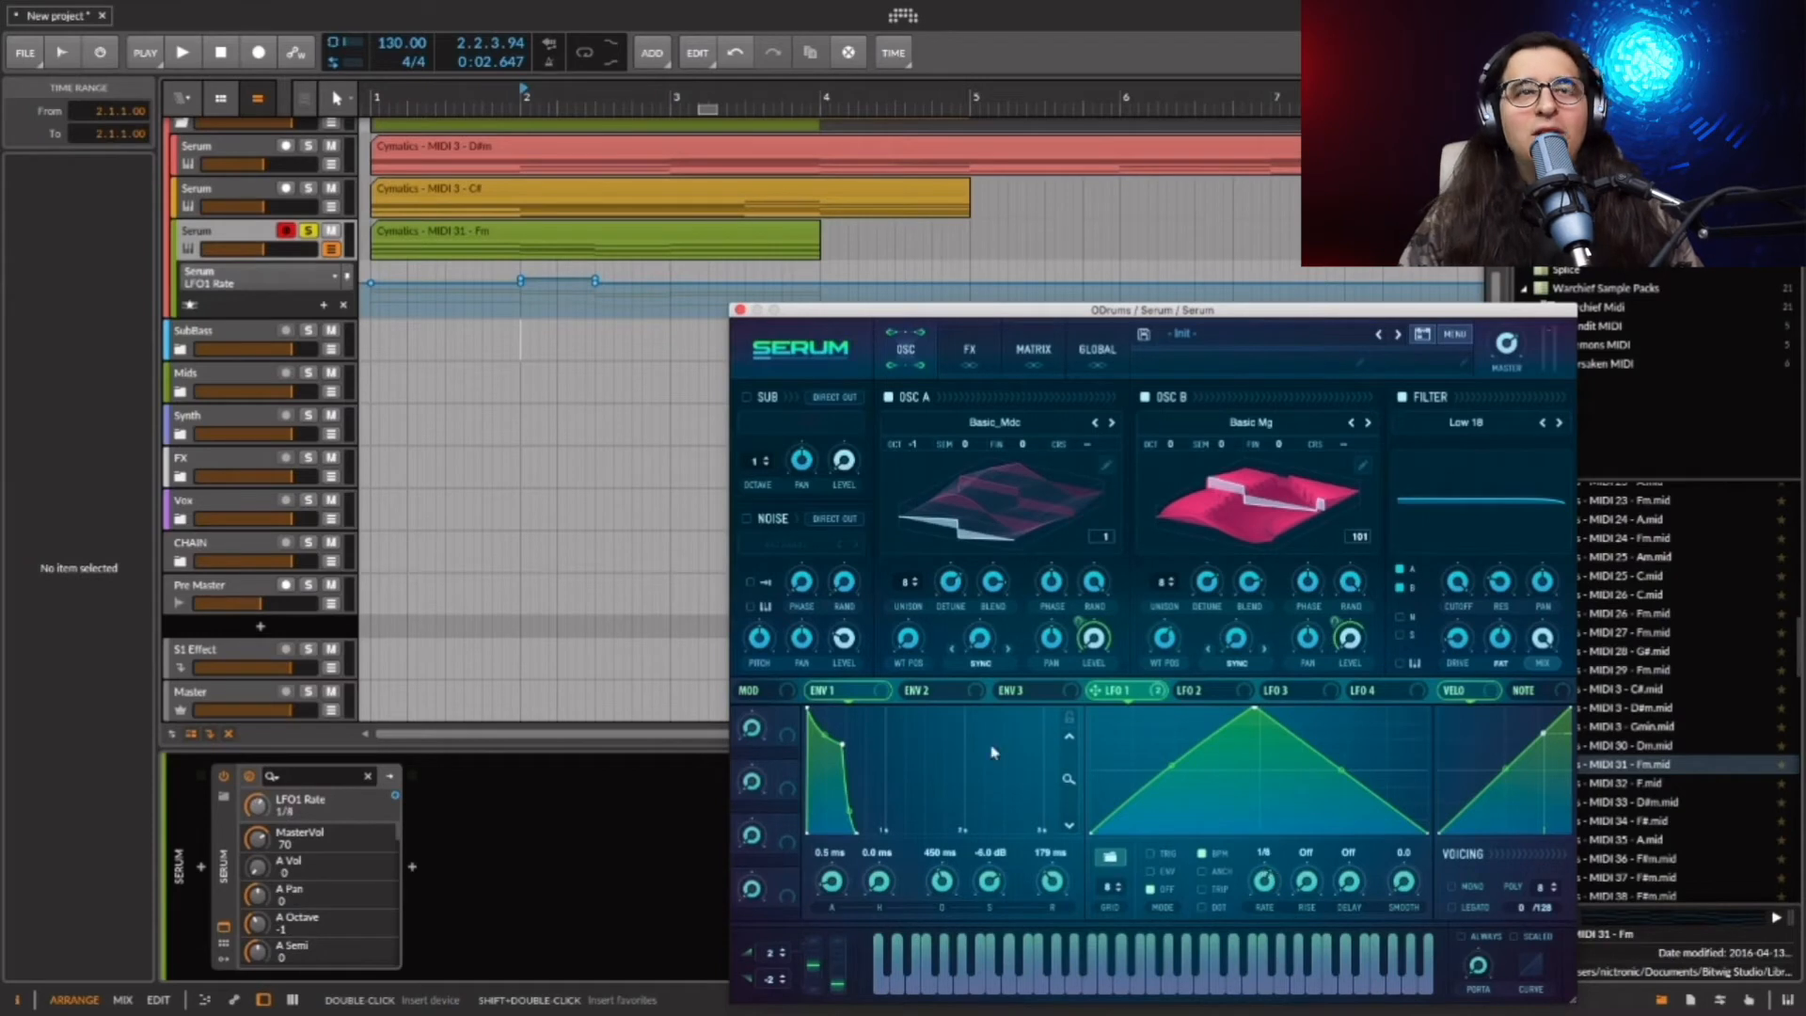
{"action": "left_click", "coordinate": [221, 52]}
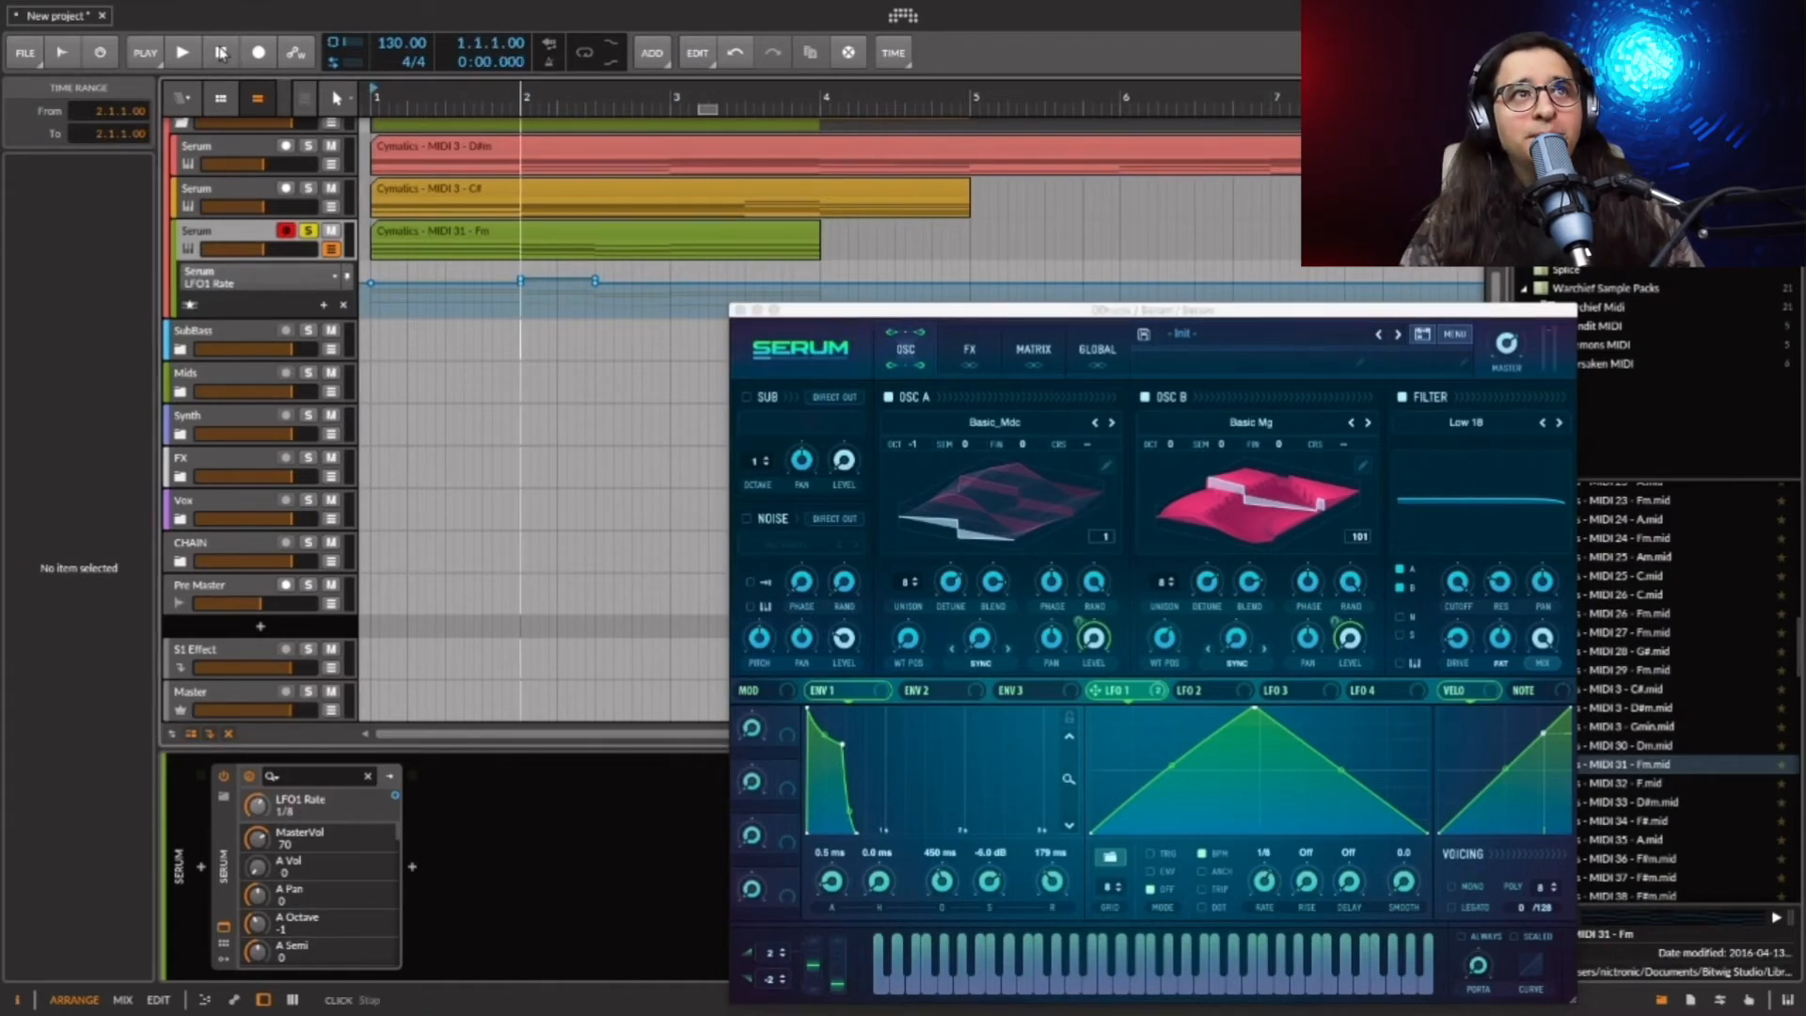
{"action": "key", "text": "space"}
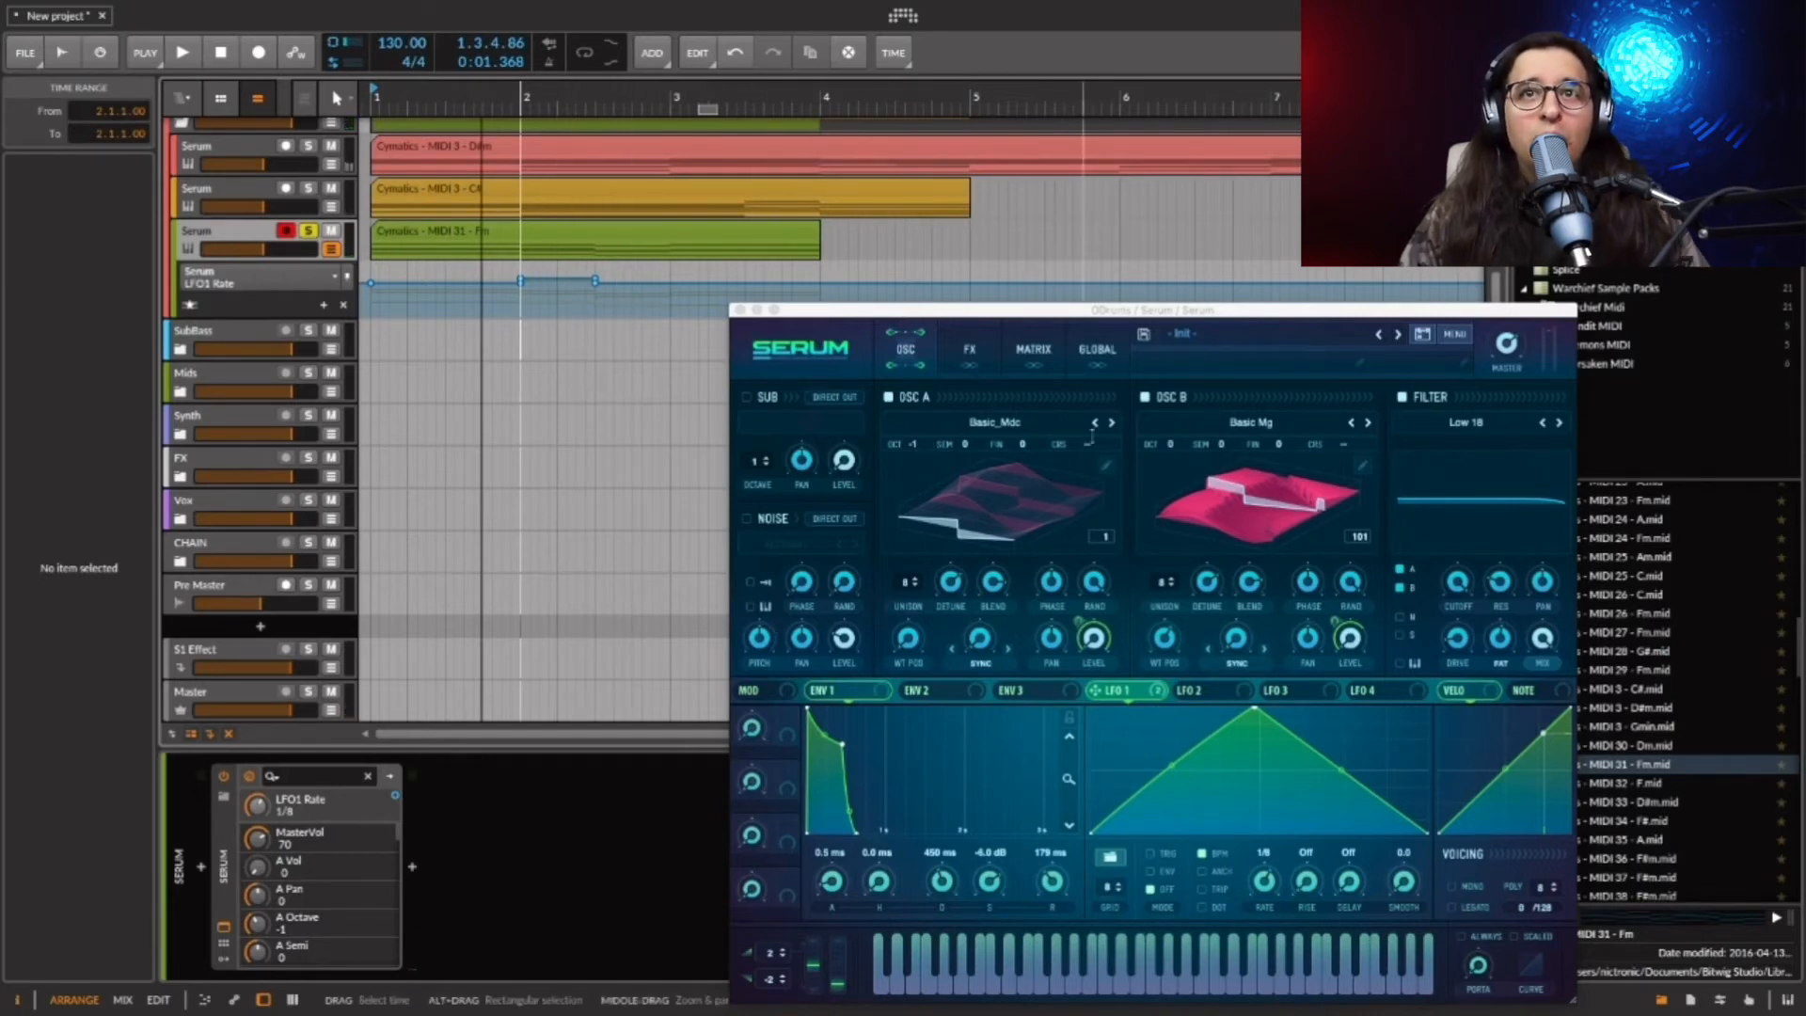
Load the user wavetable Cymatics - Chill Table 10 into oscillator A, set its wavetable position to 56, and audition it.
{"action": "left_click_drag", "start_coordinate": [1267, 312], "coordinate": [1143, 315]}
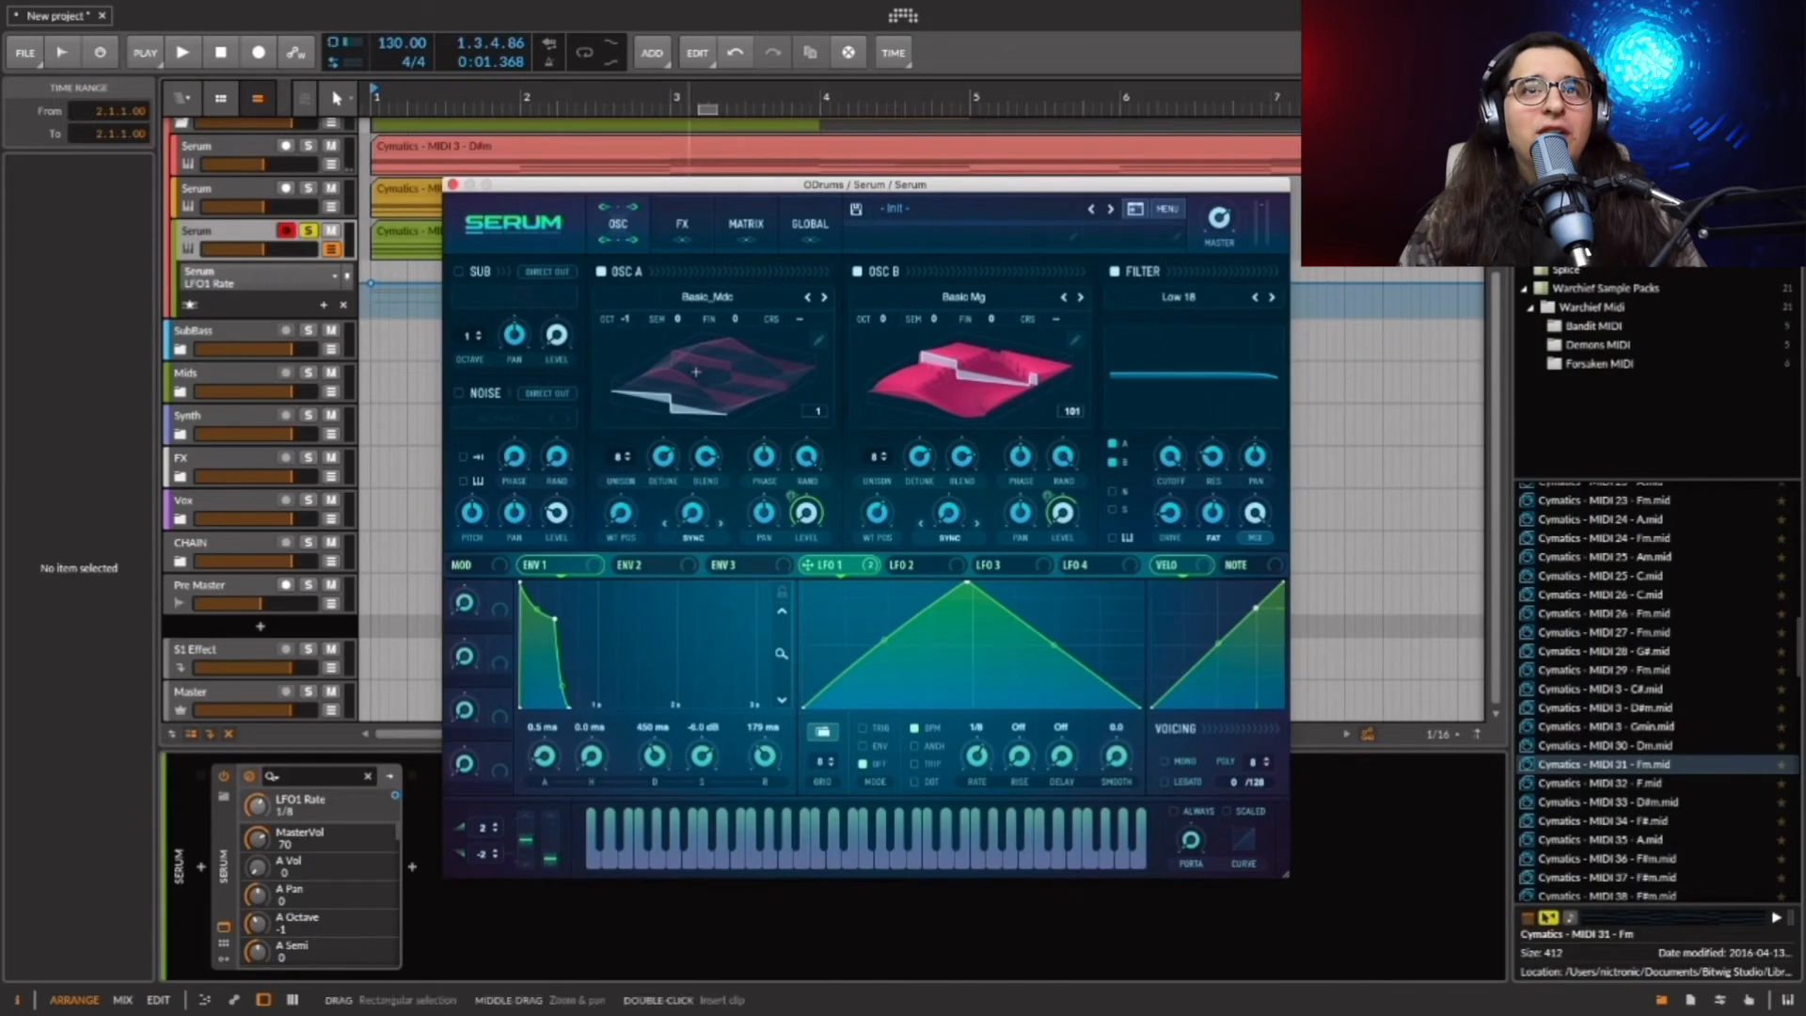
{"action": "left_click", "coordinate": [707, 297]}
{"action": "mouse_move", "coordinate": [727, 400]}
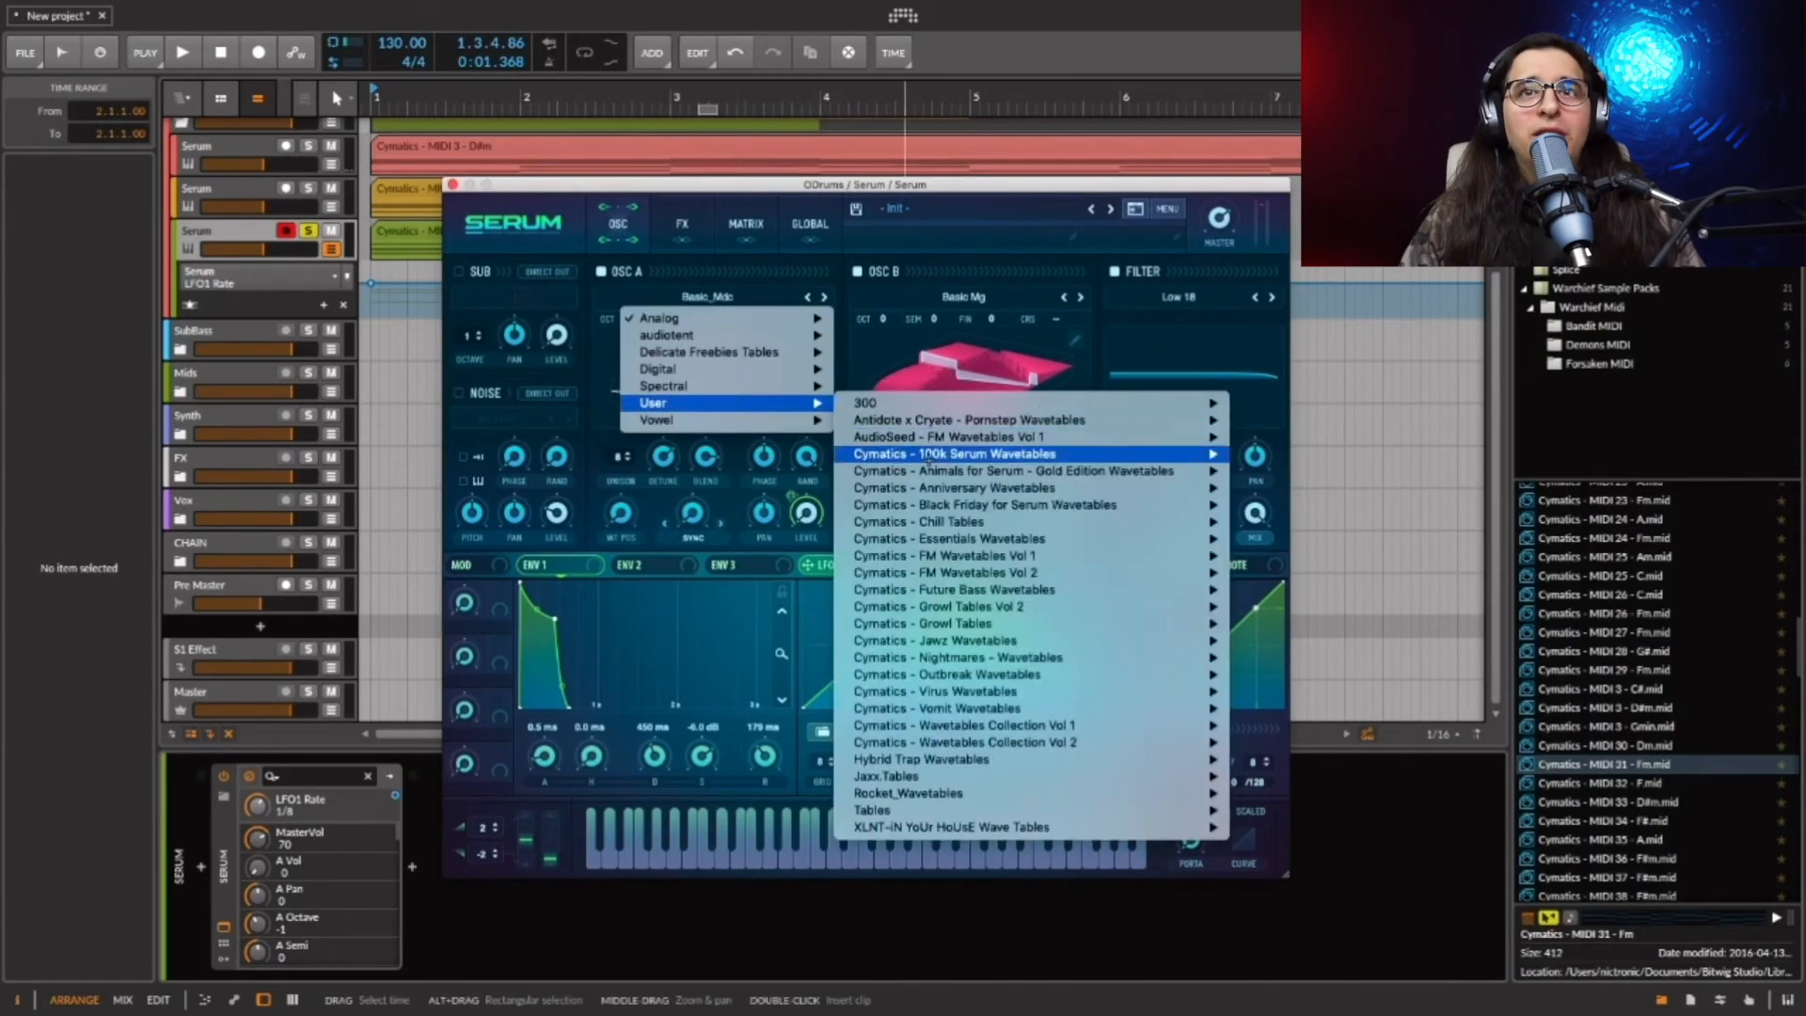
{"action": "mouse_move", "coordinate": [1003, 523]}
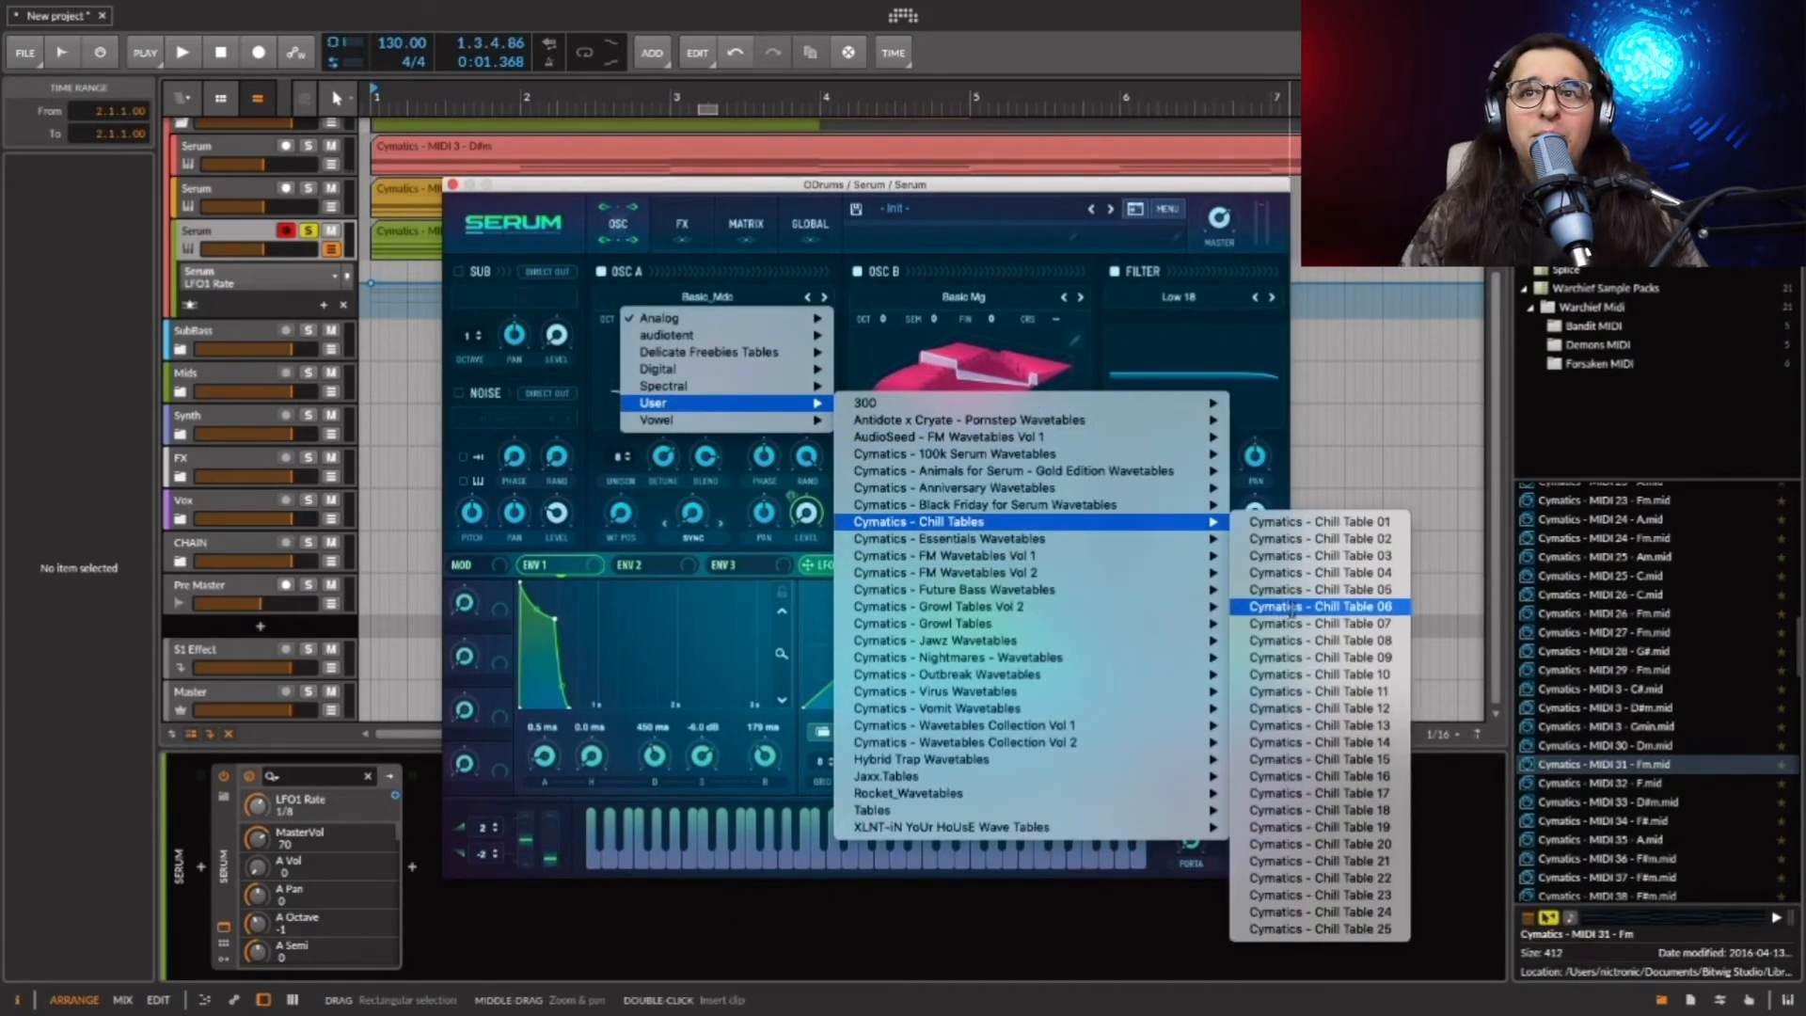
{"action": "left_click", "coordinate": [1317, 674]}
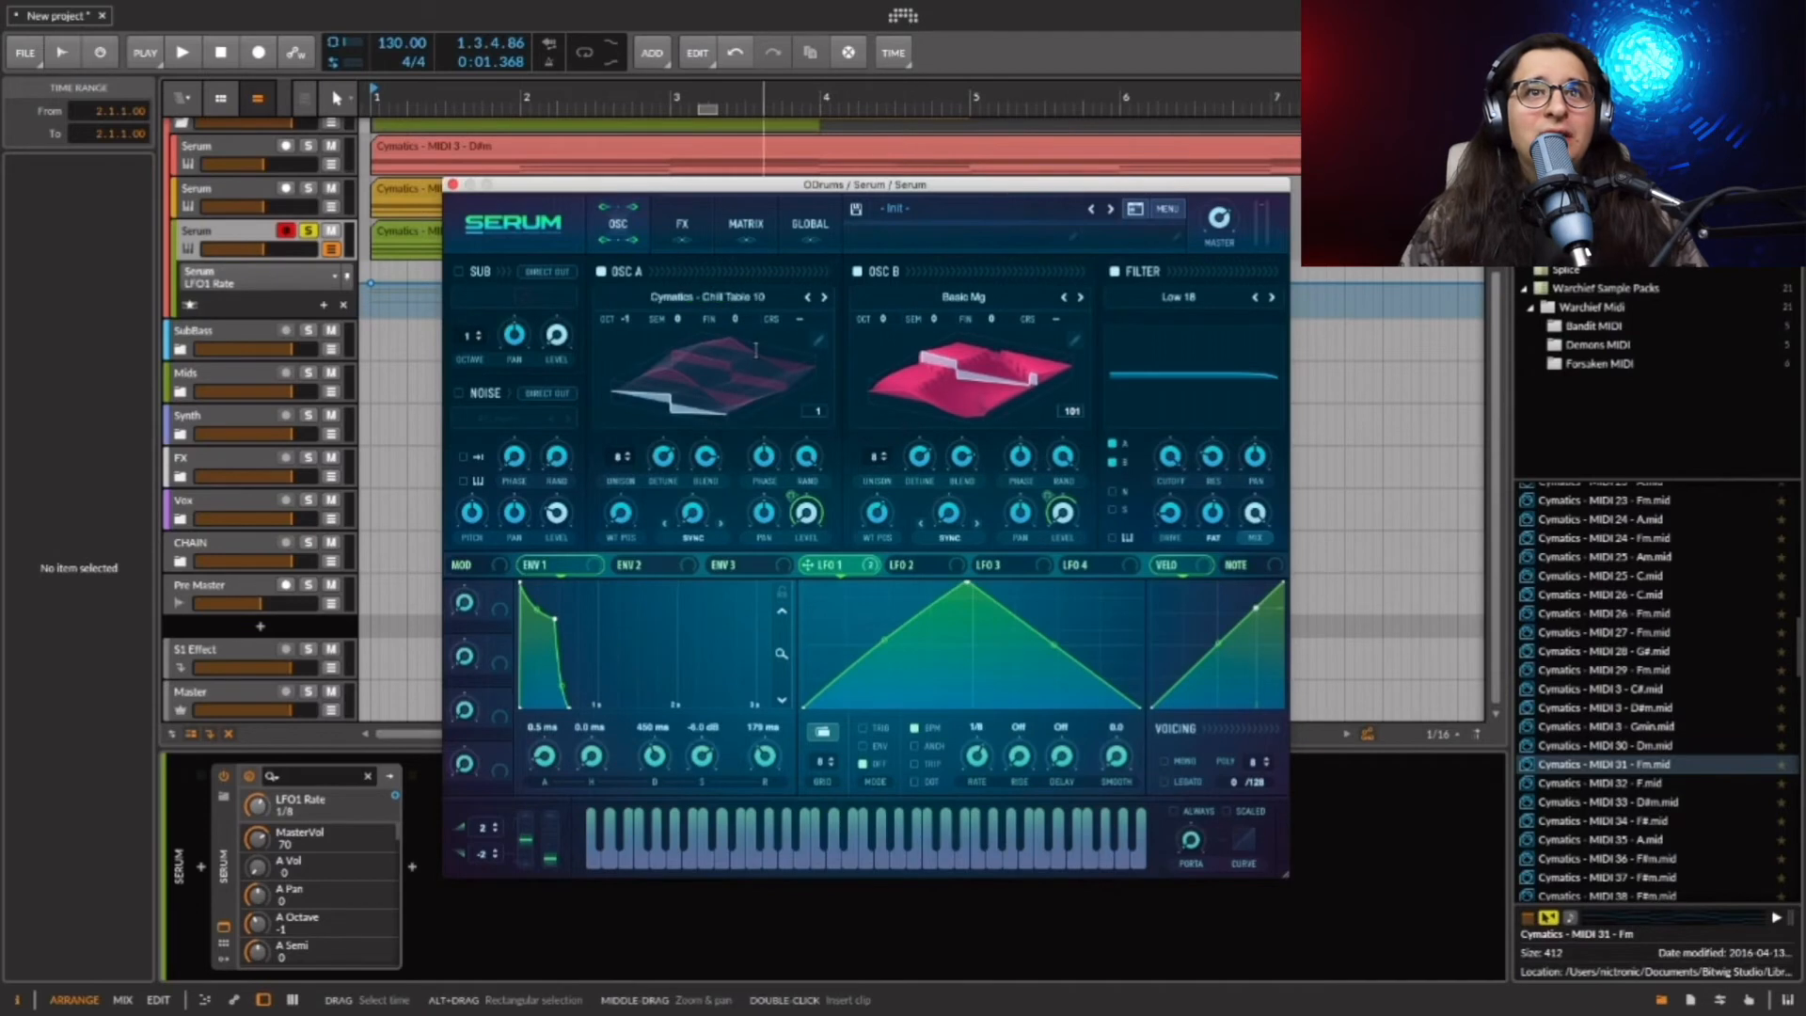
{"action": "left_click_drag", "start_coordinate": [627, 515], "coordinate": [630, 431]}
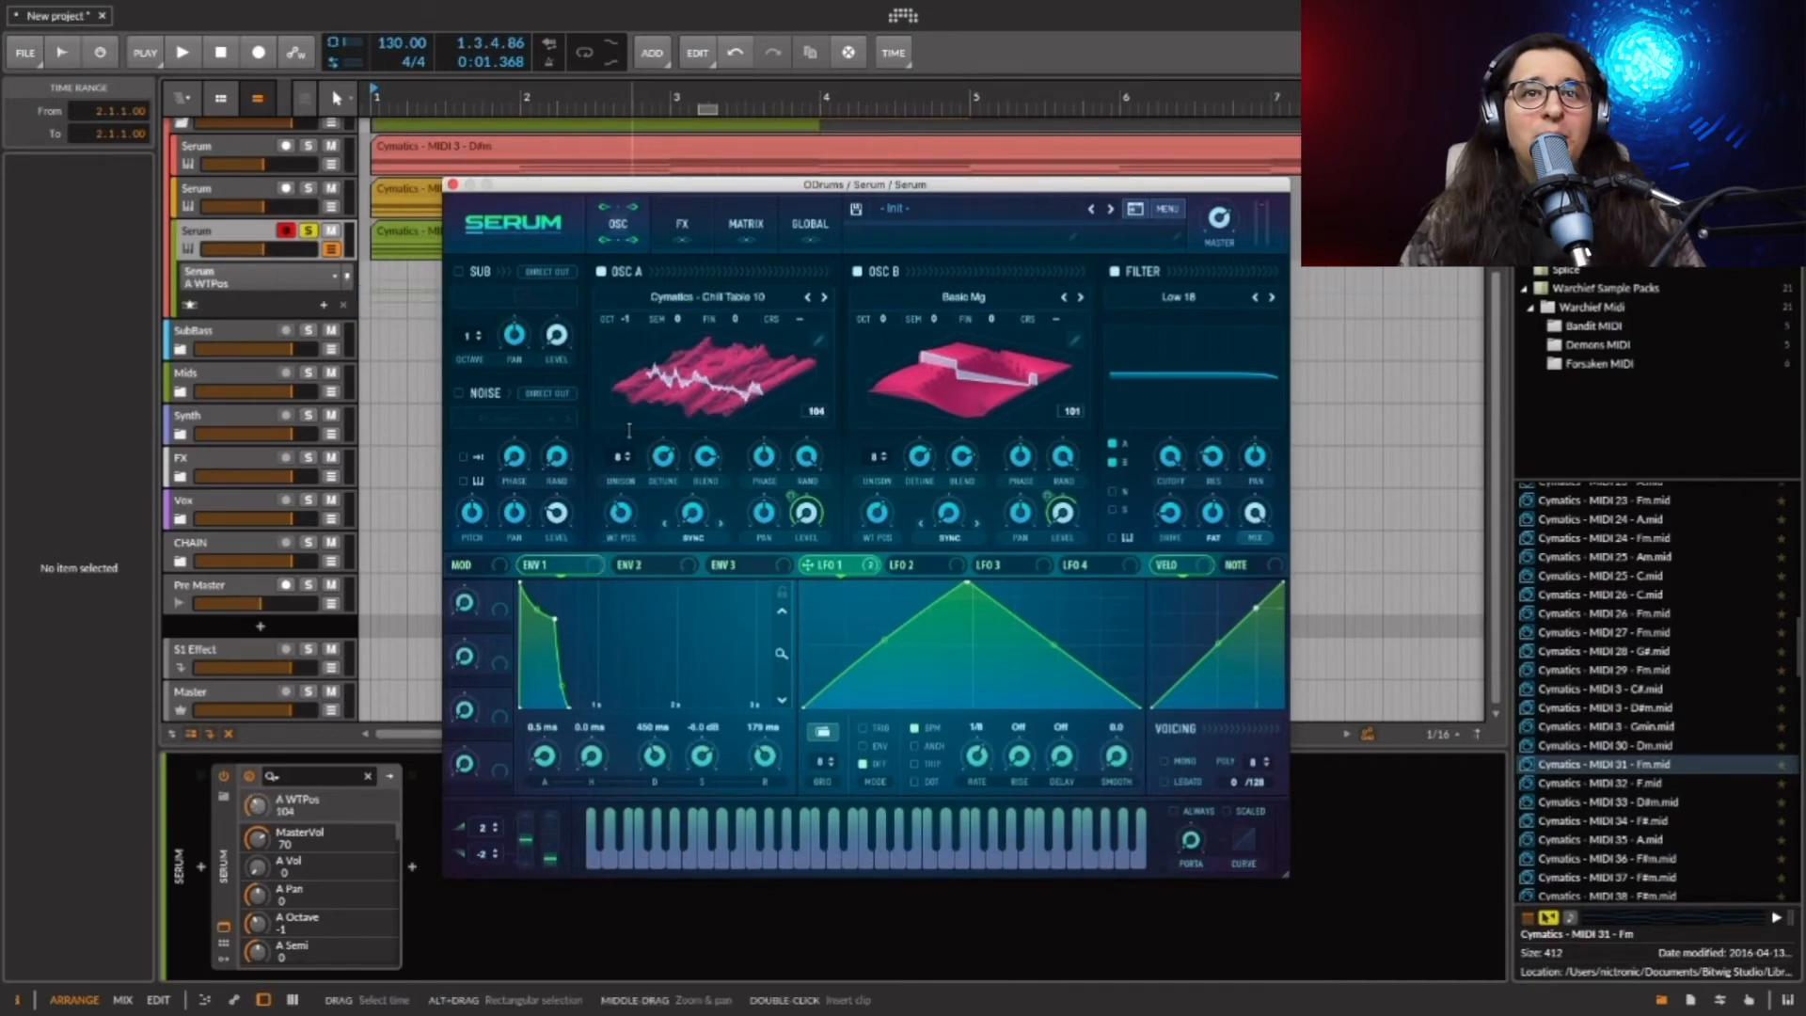
{"action": "key", "text": "space"}
Load Bee from Cymatics - 100k Serum Wavetables into oscillator B, with wavetable position 1 and octave -1.
{"action": "left_click", "coordinate": [1023, 297]}
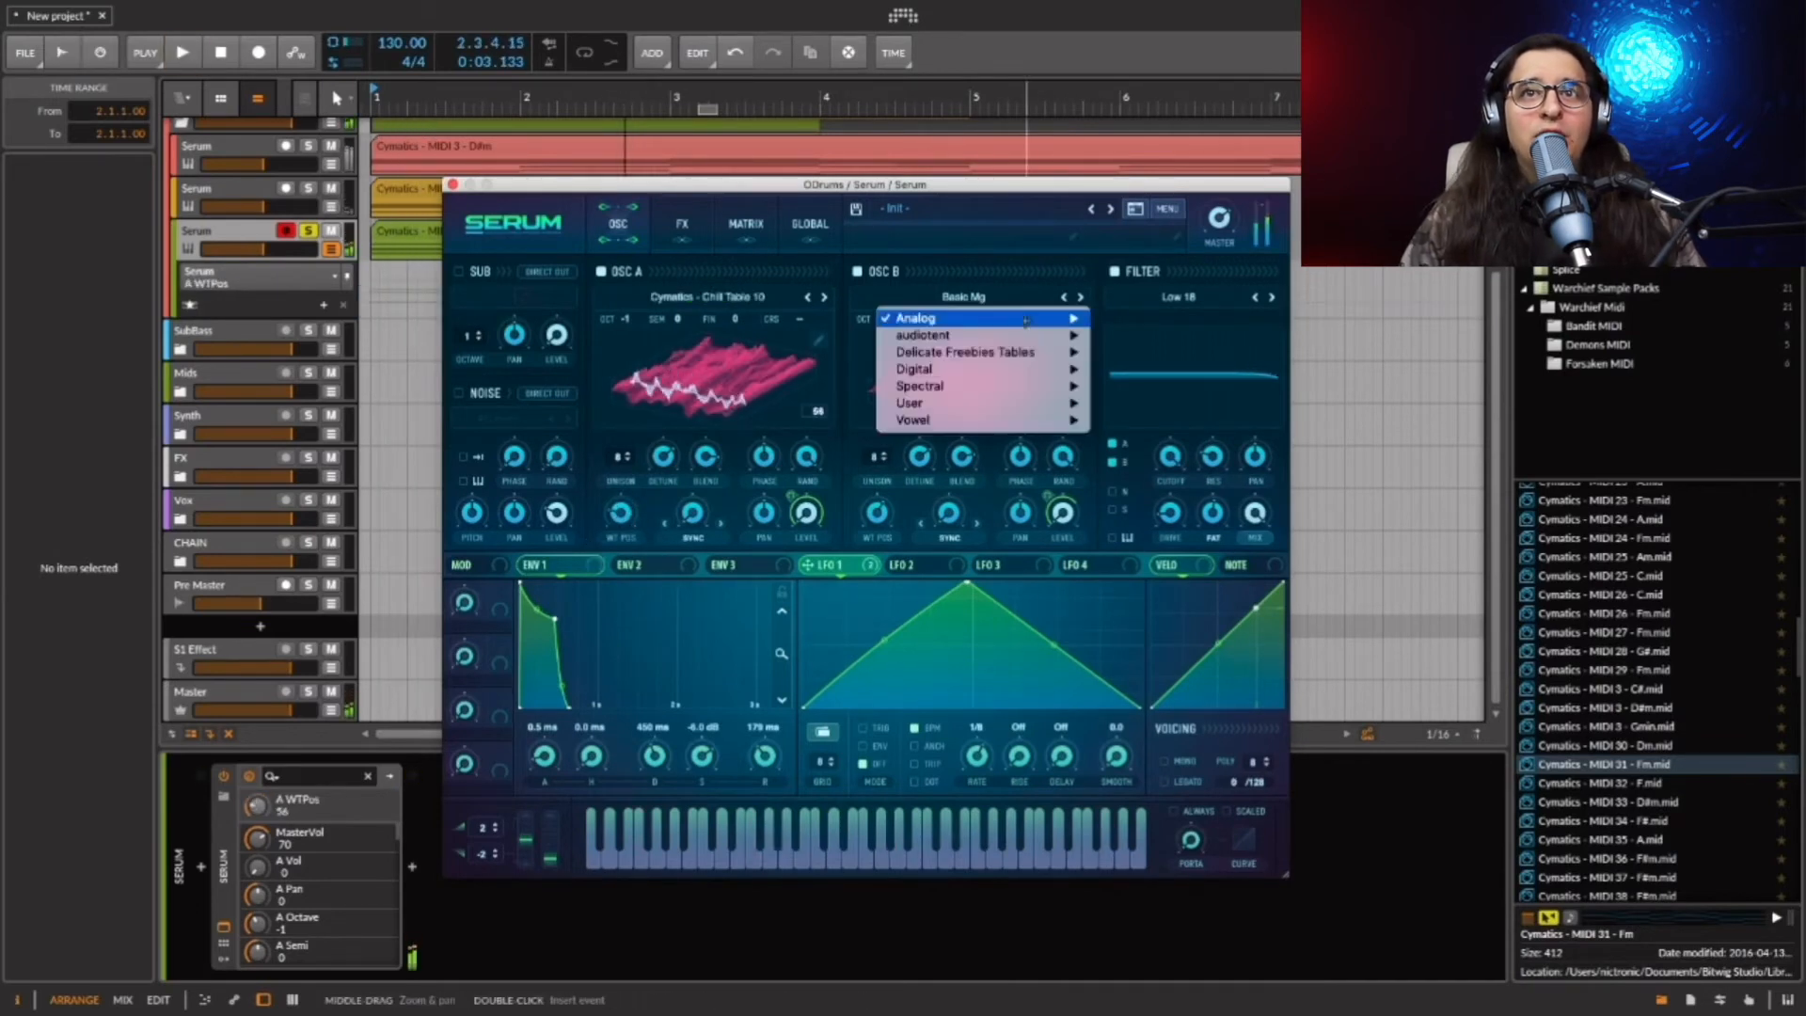
{"action": "mouse_move", "coordinate": [1014, 398]}
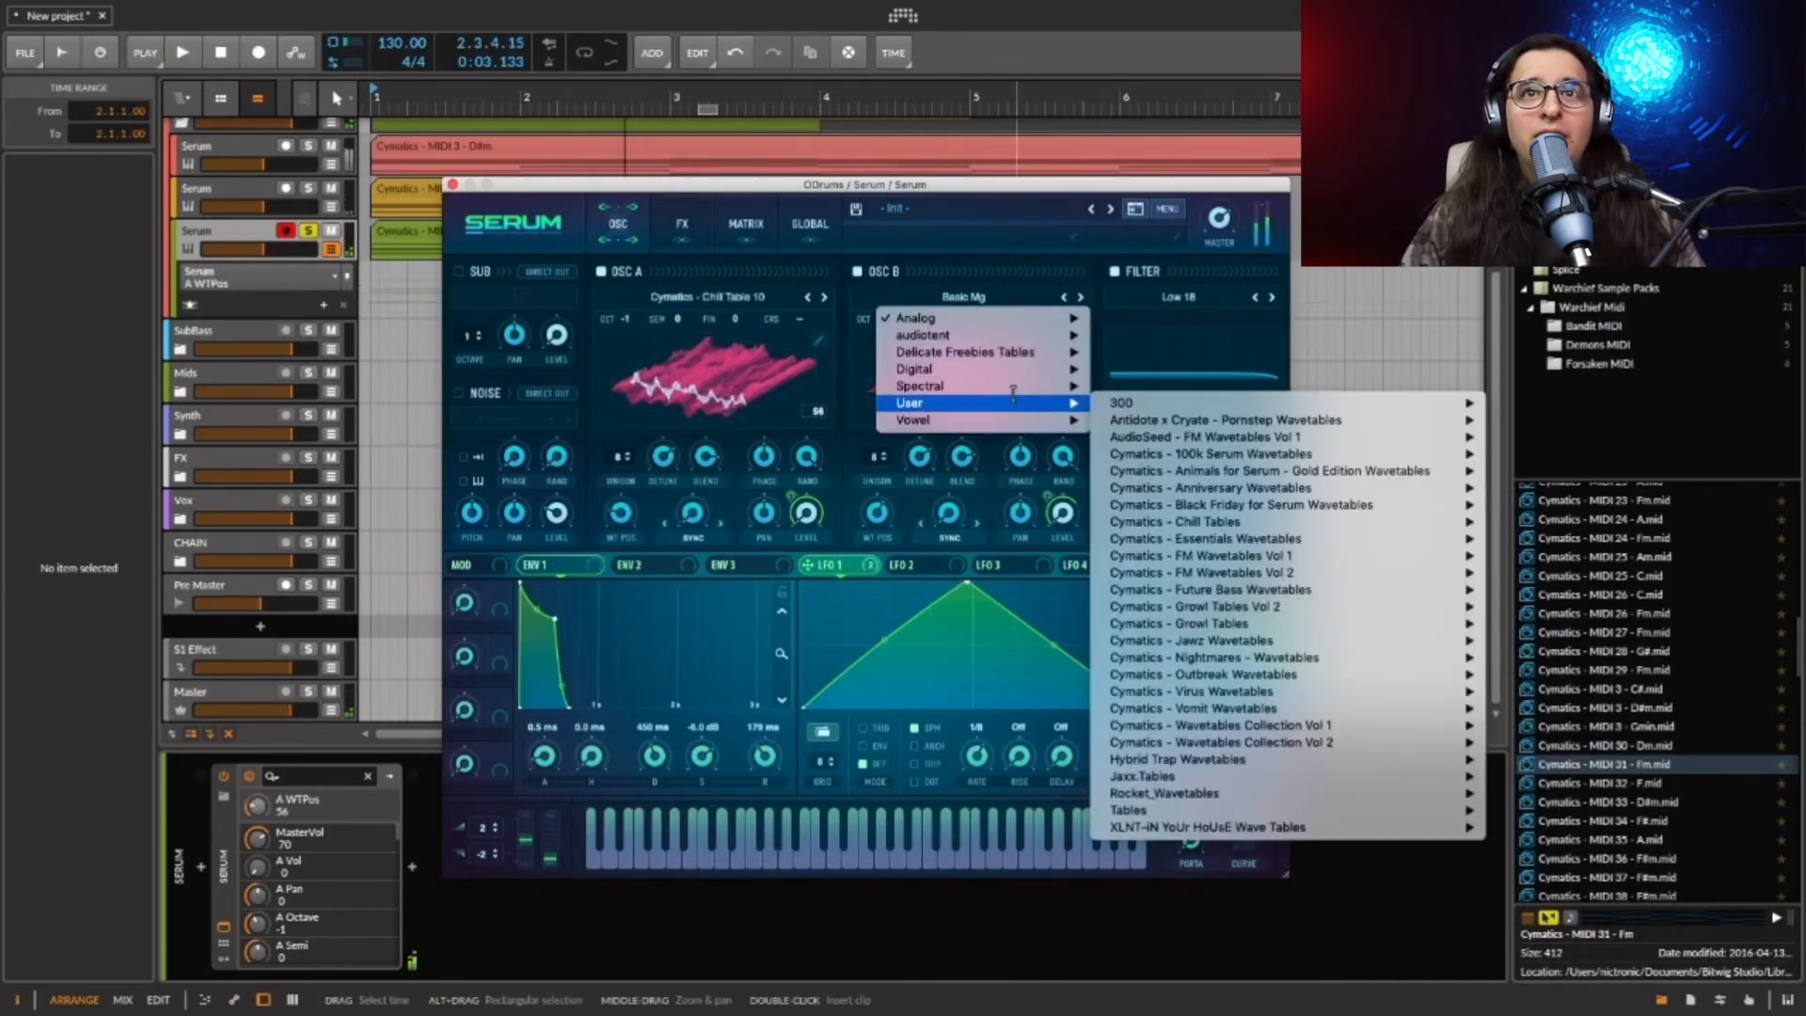
{"action": "mouse_move", "coordinate": [1402, 454]}
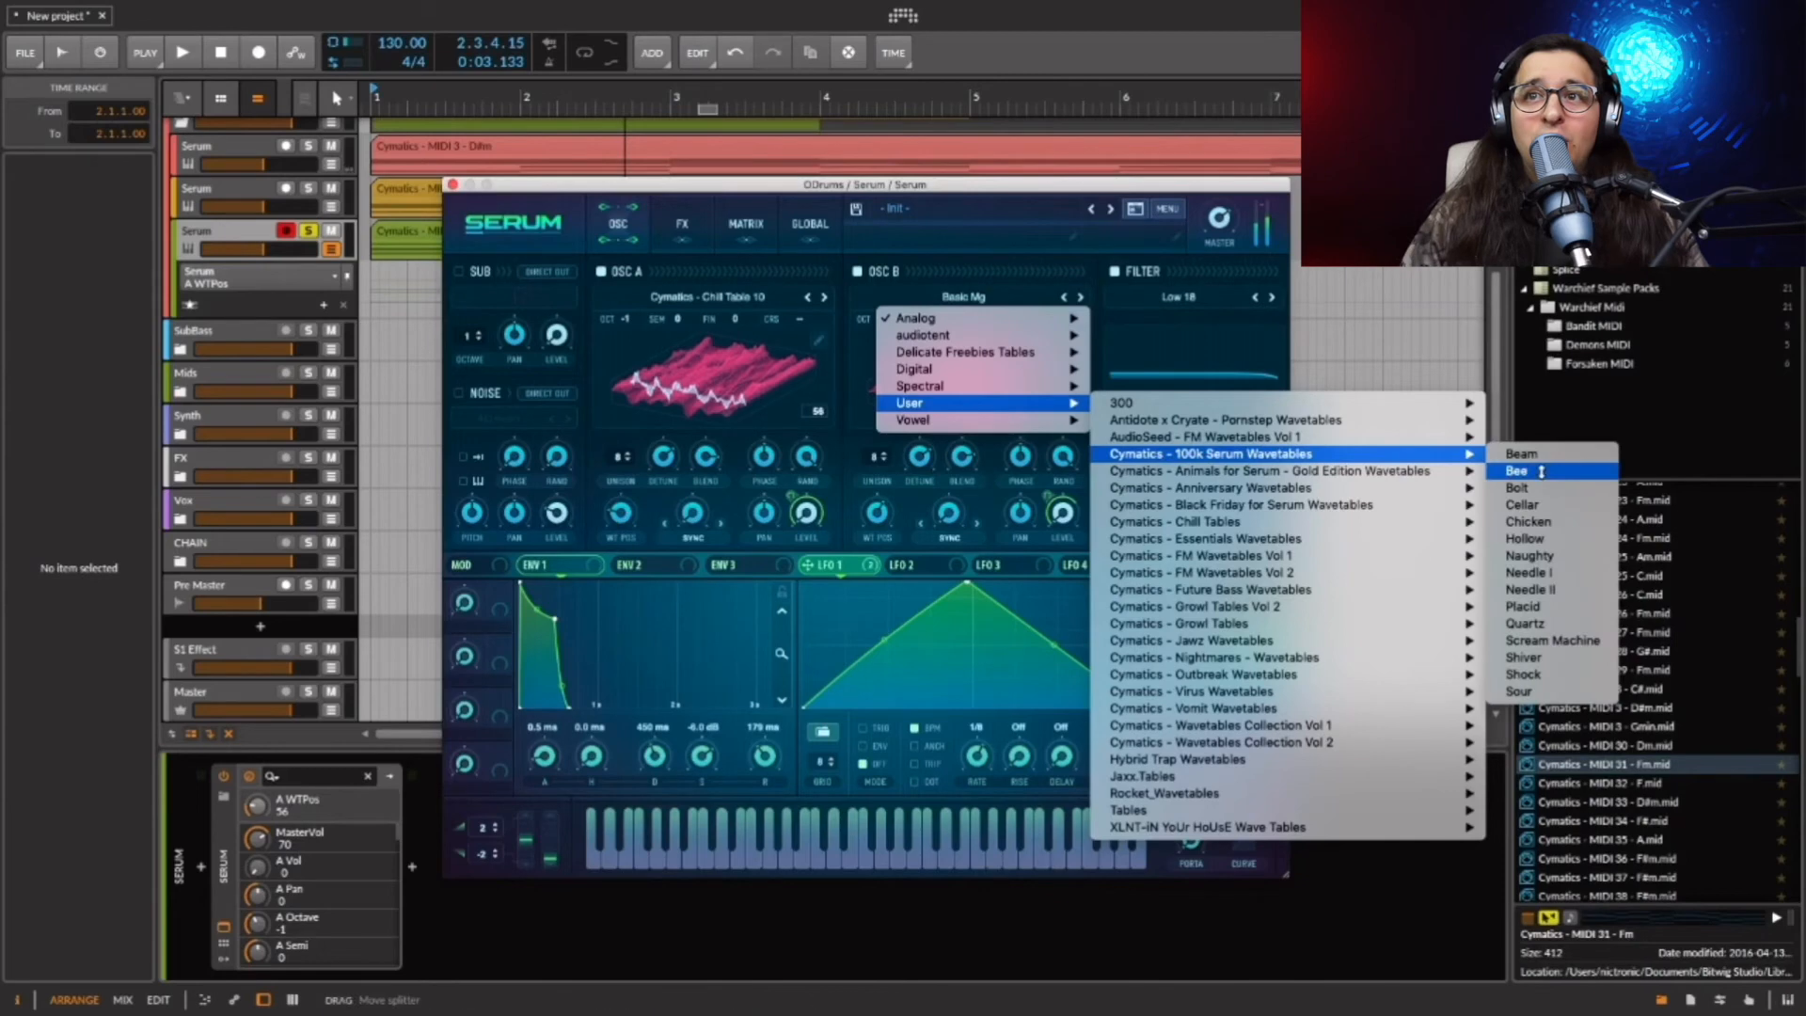
{"action": "left_click", "coordinate": [1541, 470]}
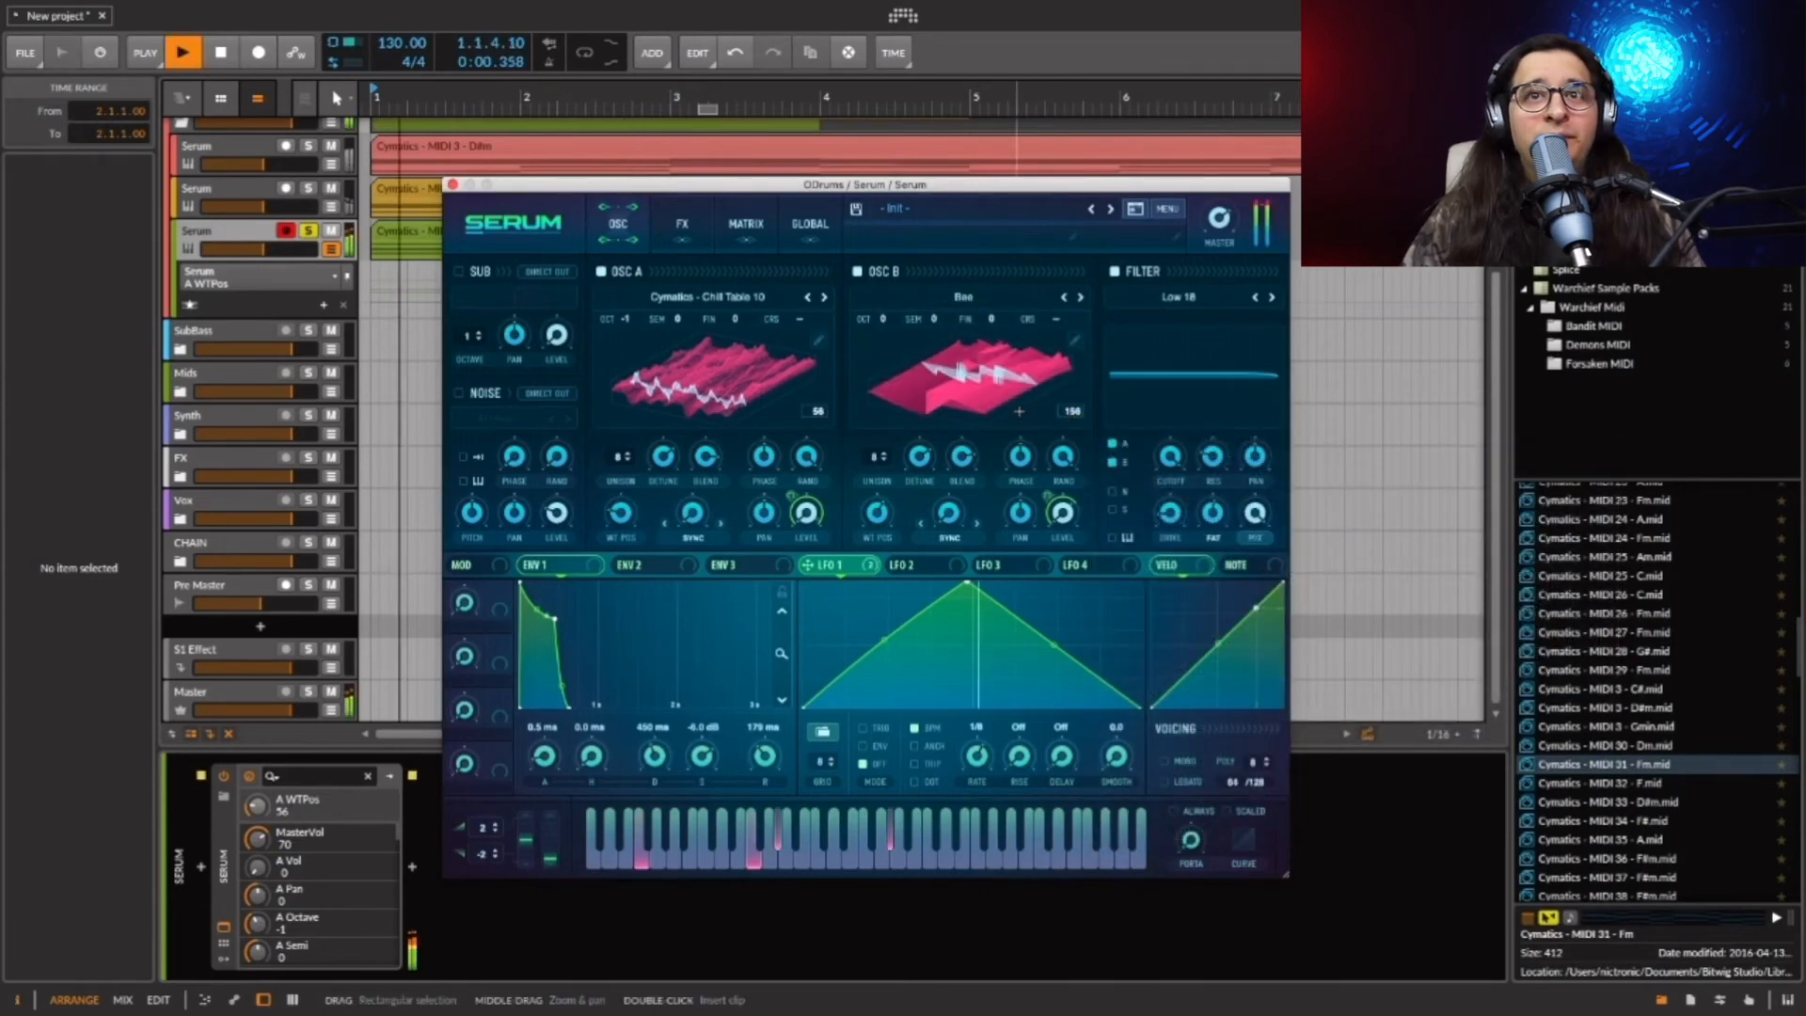
{"action": "left_click_drag", "start_coordinate": [881, 320], "coordinate": [875, 340]}
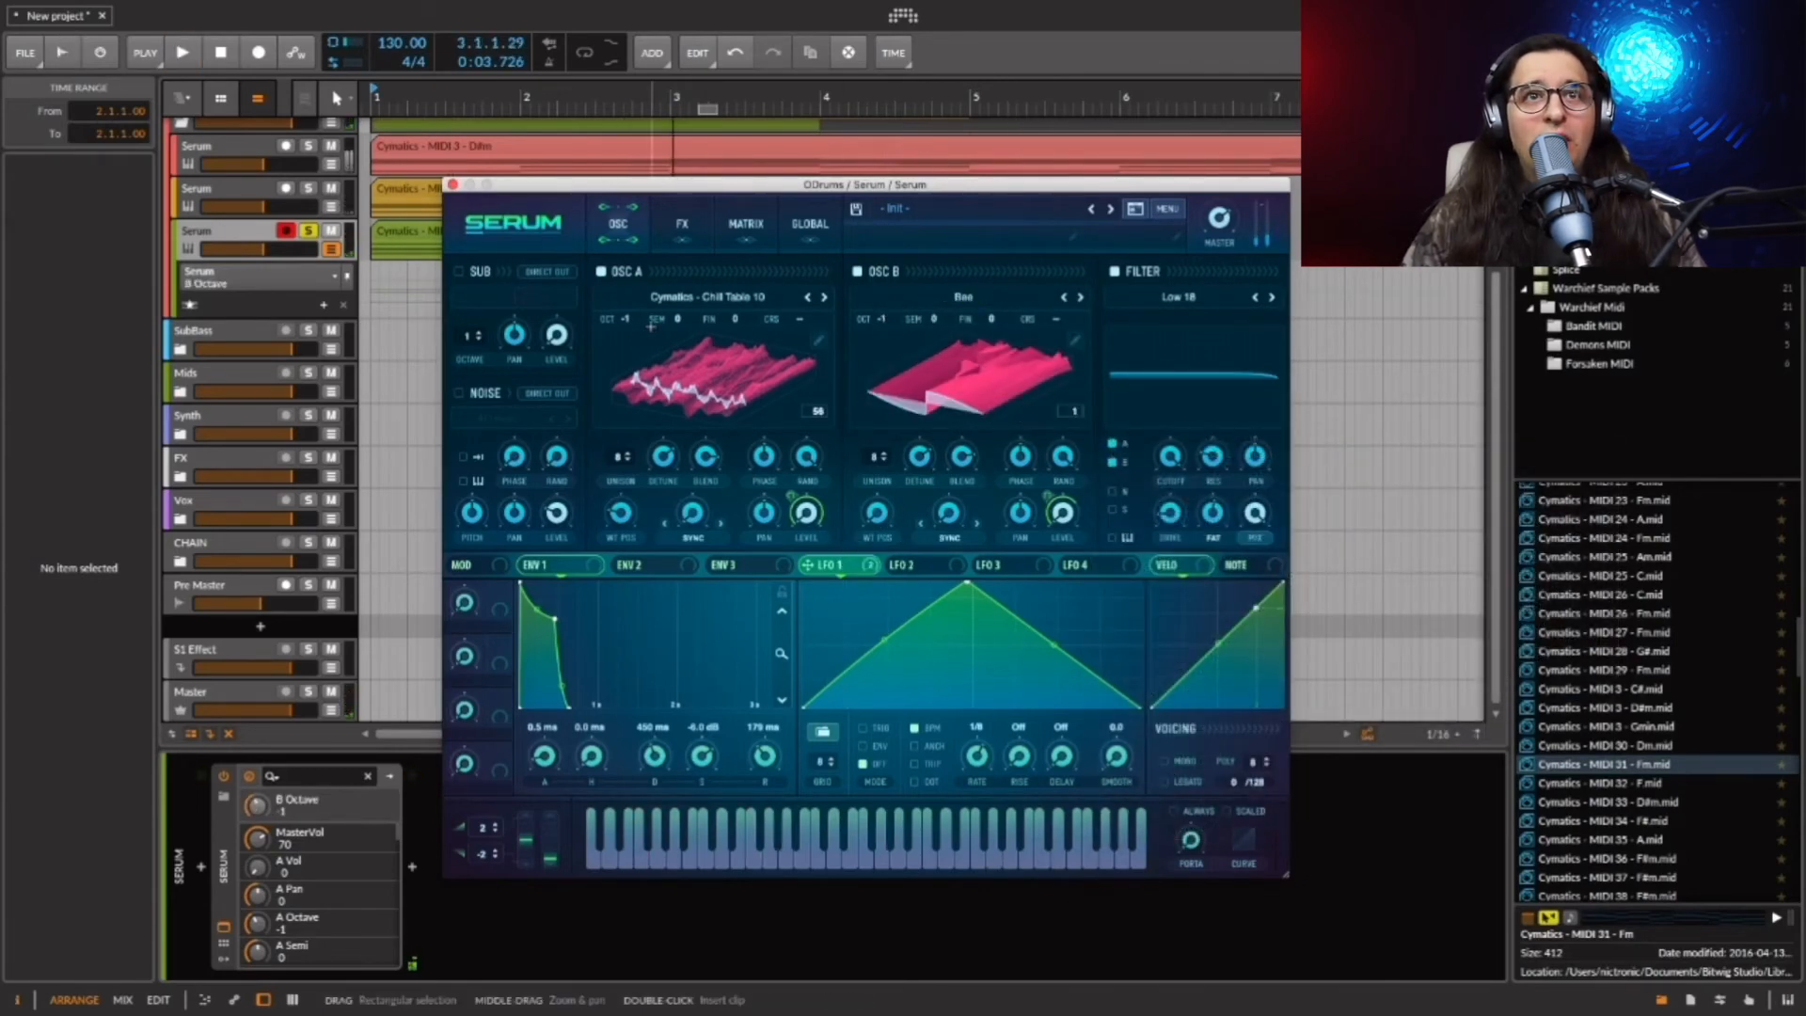
Try oscillator A at octave +1 with oscillator B at octave -2, and audition the combination.
{"action": "left_click", "coordinate": [621, 316]}
{"action": "left_click_drag", "start_coordinate": [625, 319], "coordinate": [629, 303]}
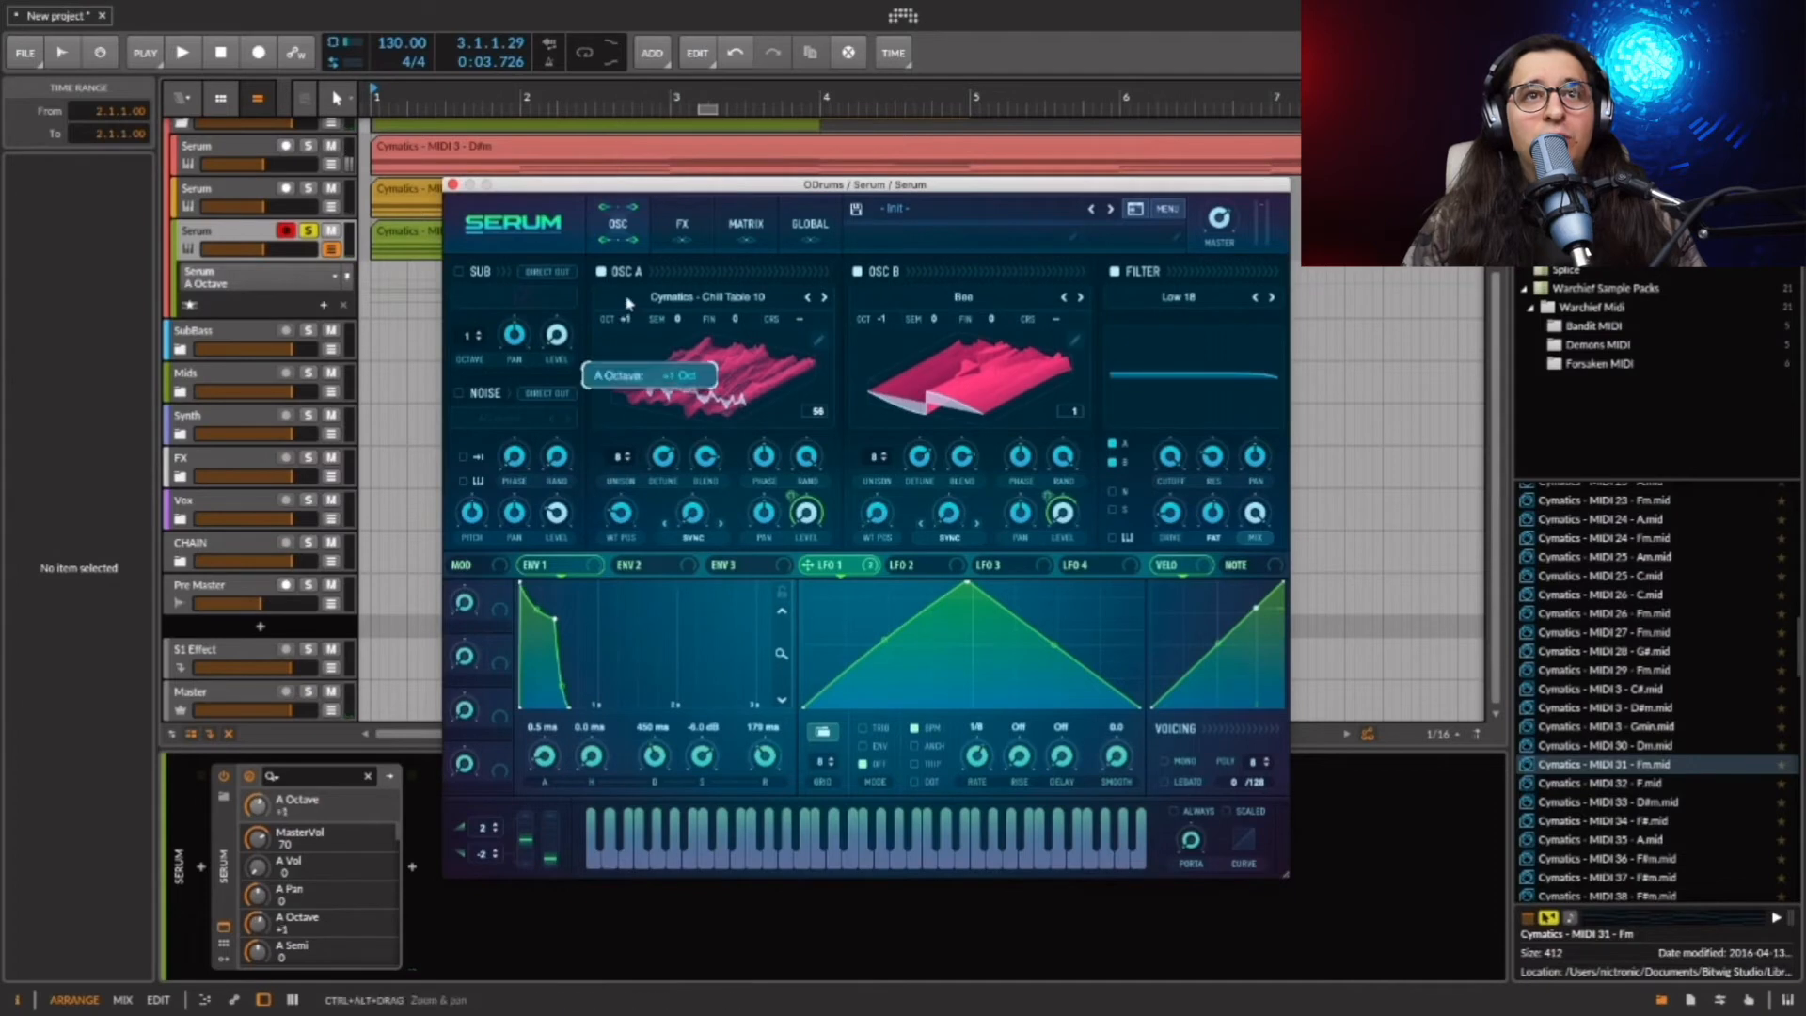
{"action": "key", "text": "space"}
{"action": "key", "text": "space"}
{"action": "left_click_drag", "start_coordinate": [881, 320], "coordinate": [882, 348]}
{"action": "key", "text": "space"}
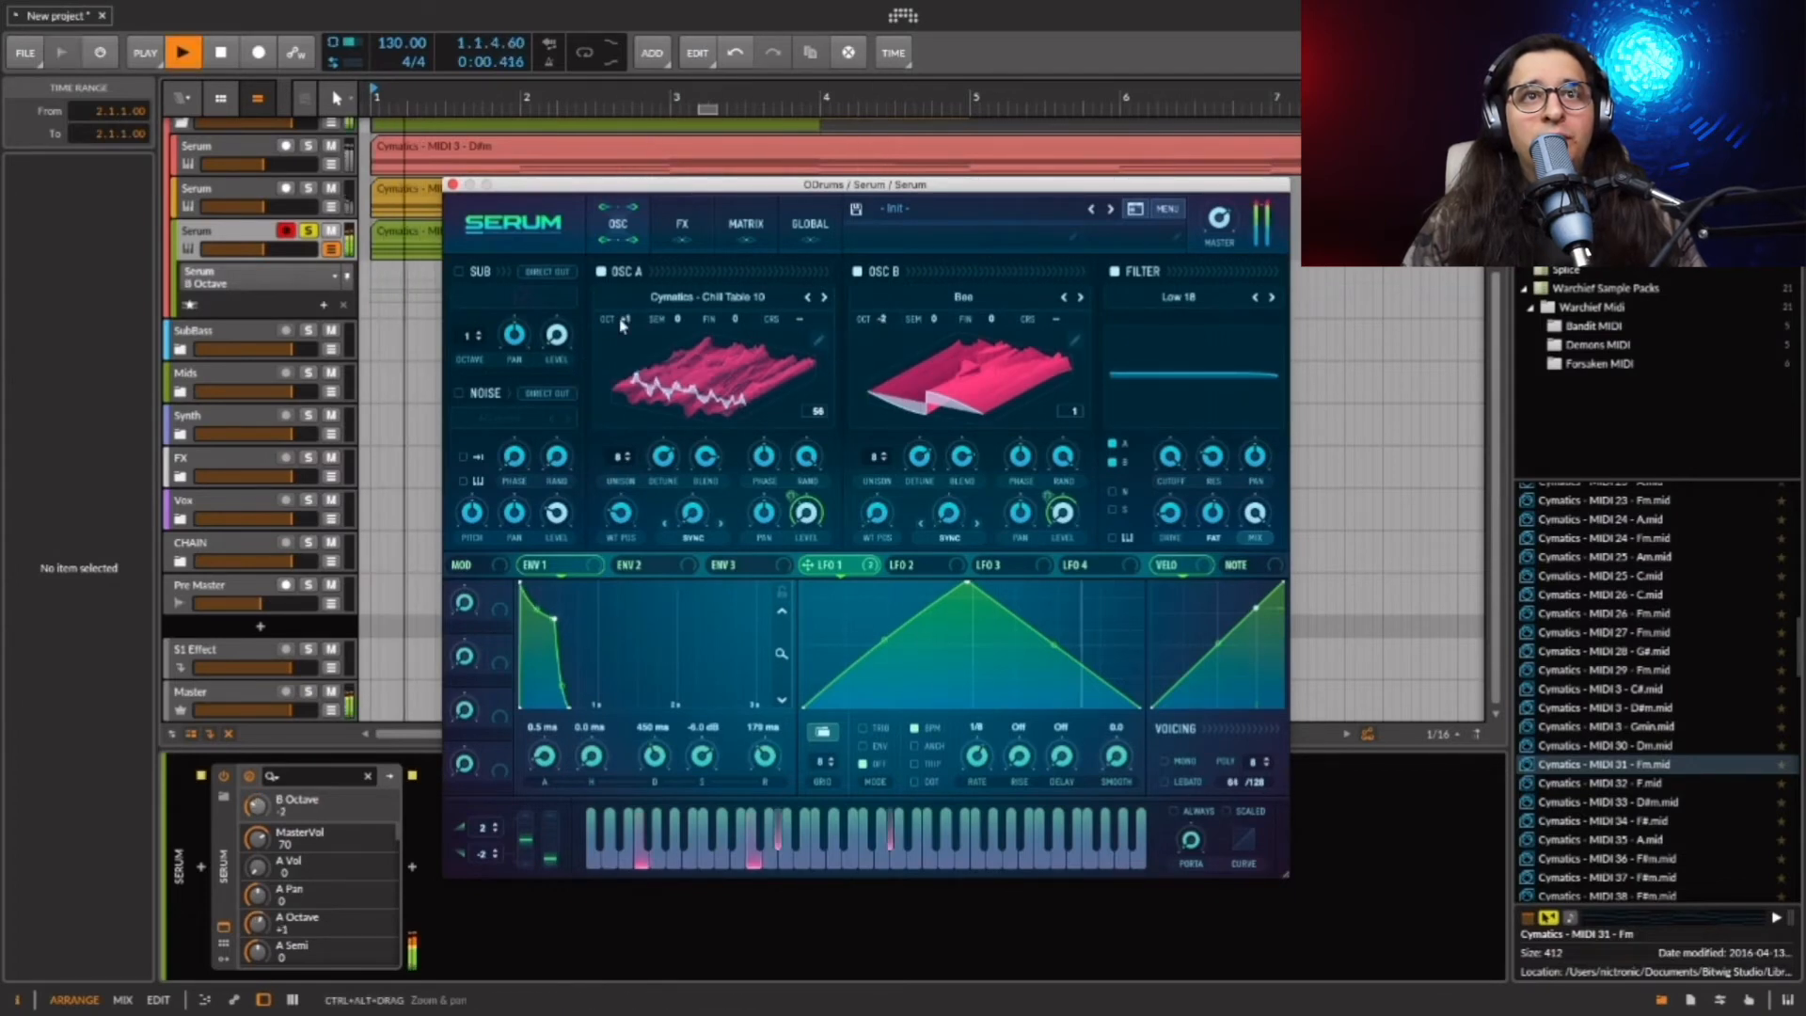
Set oscillator A's octave to -1 and oscillator B's octave to 0 while auditioning the clip.
{"action": "left_click_drag", "start_coordinate": [623, 319], "coordinate": [621, 278]}
{"action": "key", "text": "space"}
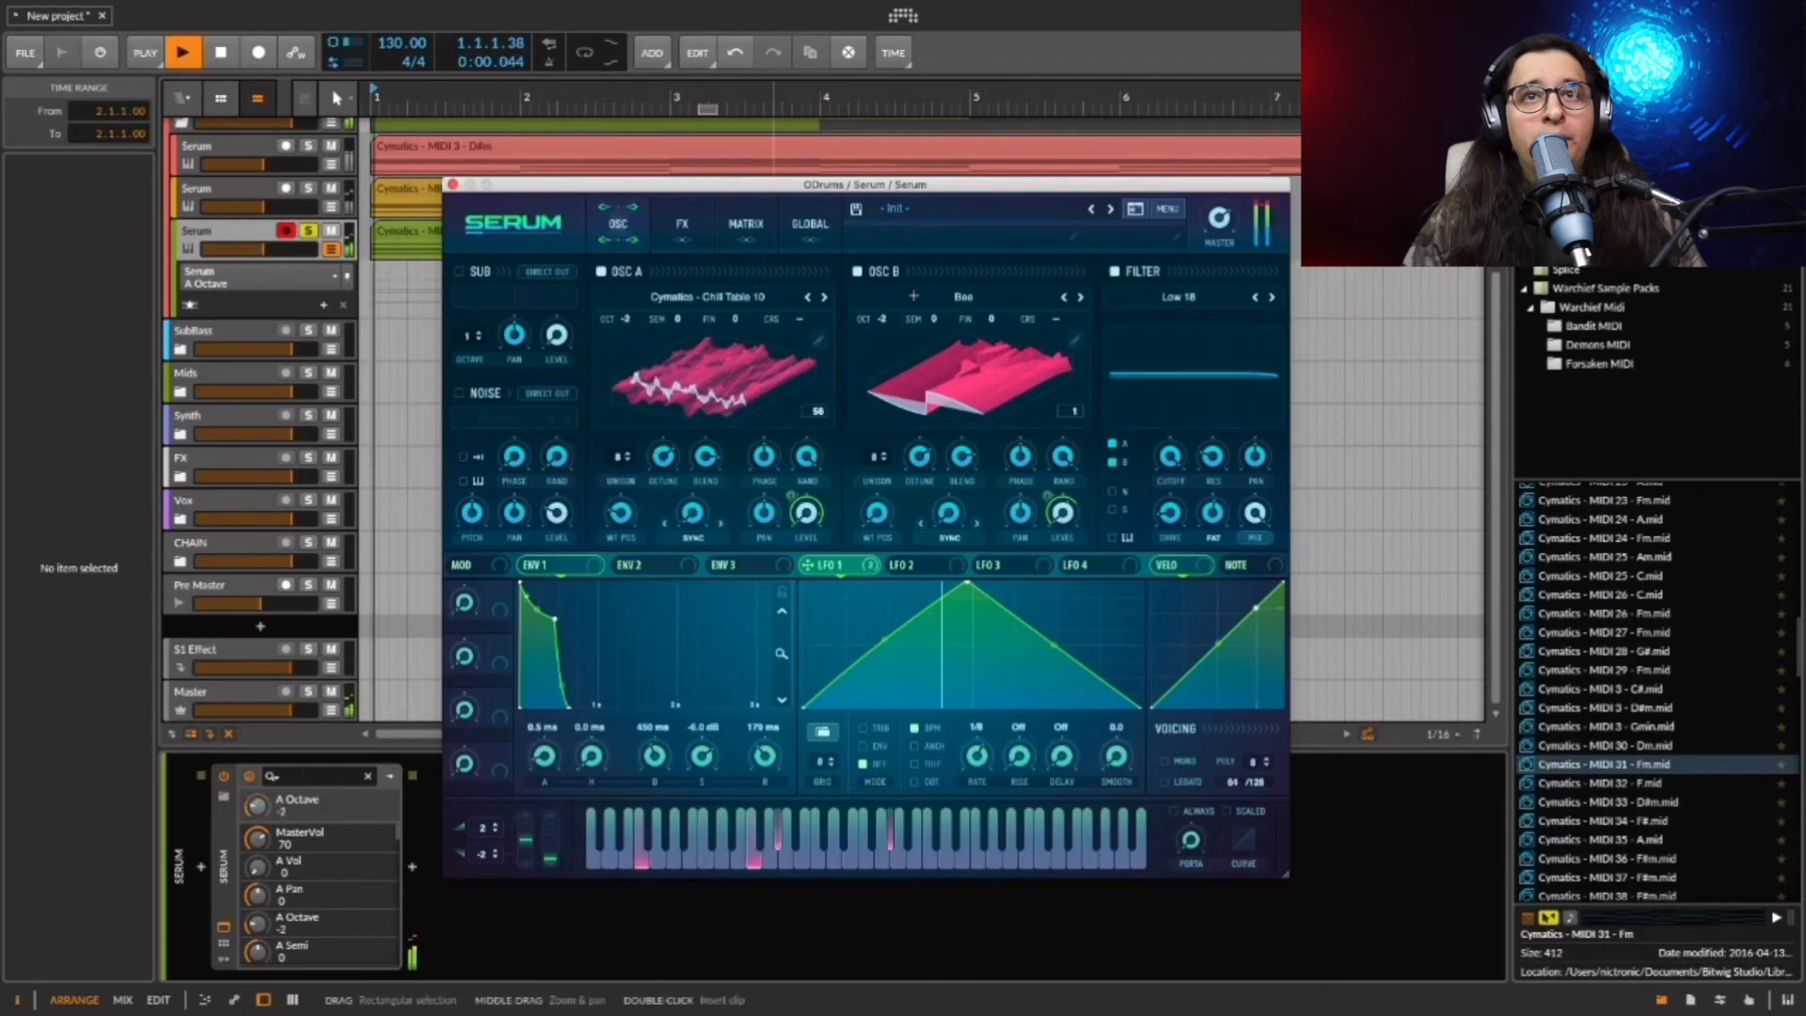
{"action": "left_click_drag", "start_coordinate": [881, 319], "coordinate": [883, 290]}
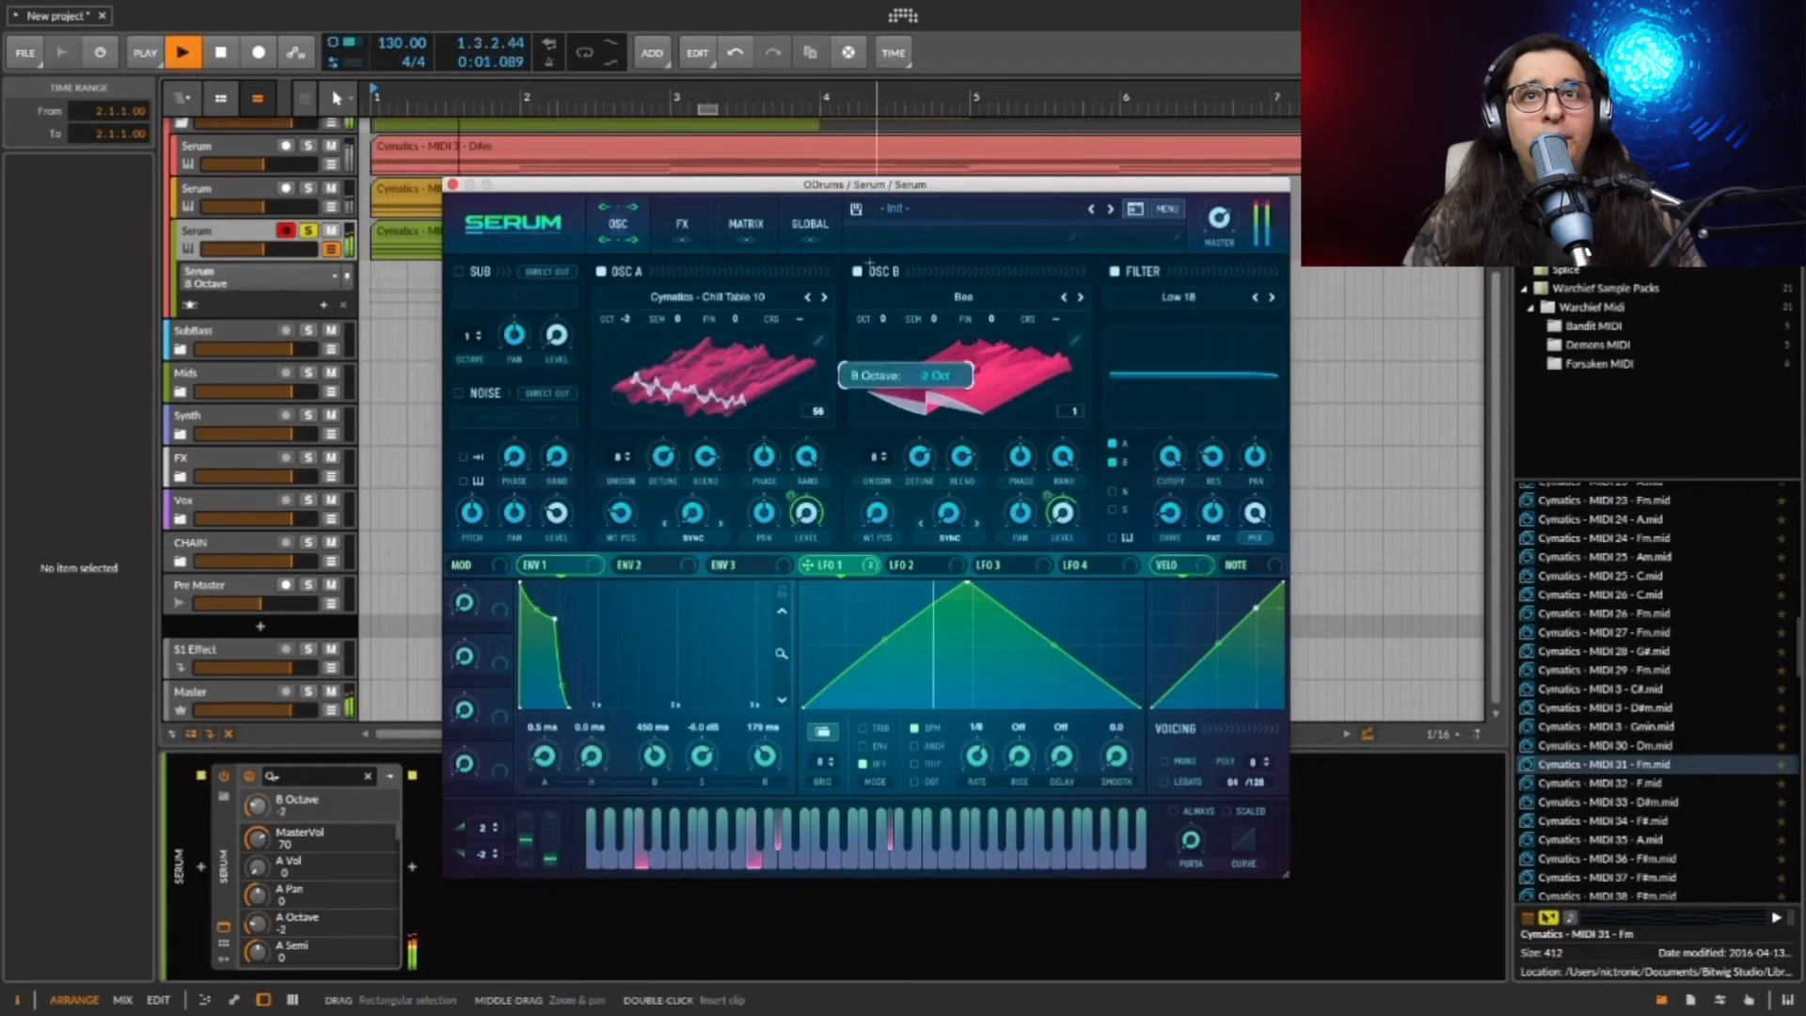
{"action": "key", "text": "space"}
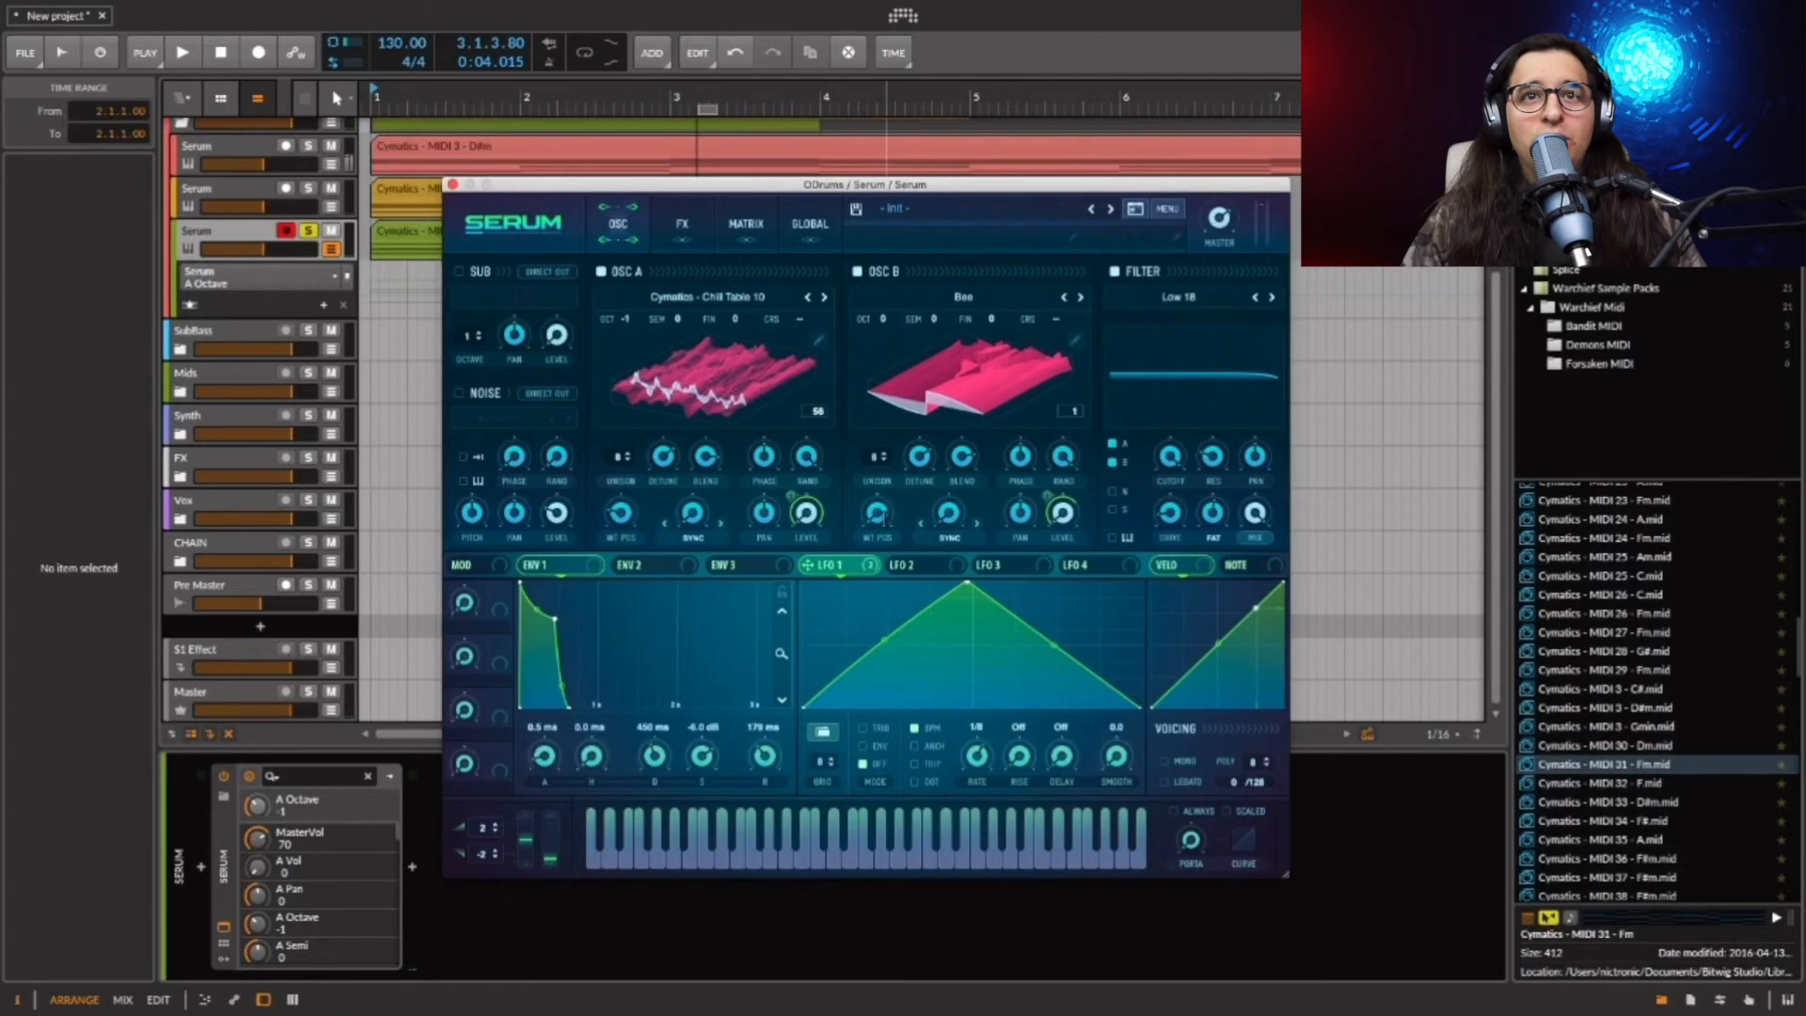
Set oscillator B's wavetable position to 129 and turn the unison stack off for both oscillators.
{"action": "left_click_drag", "start_coordinate": [875, 512], "coordinate": [876, 433]}
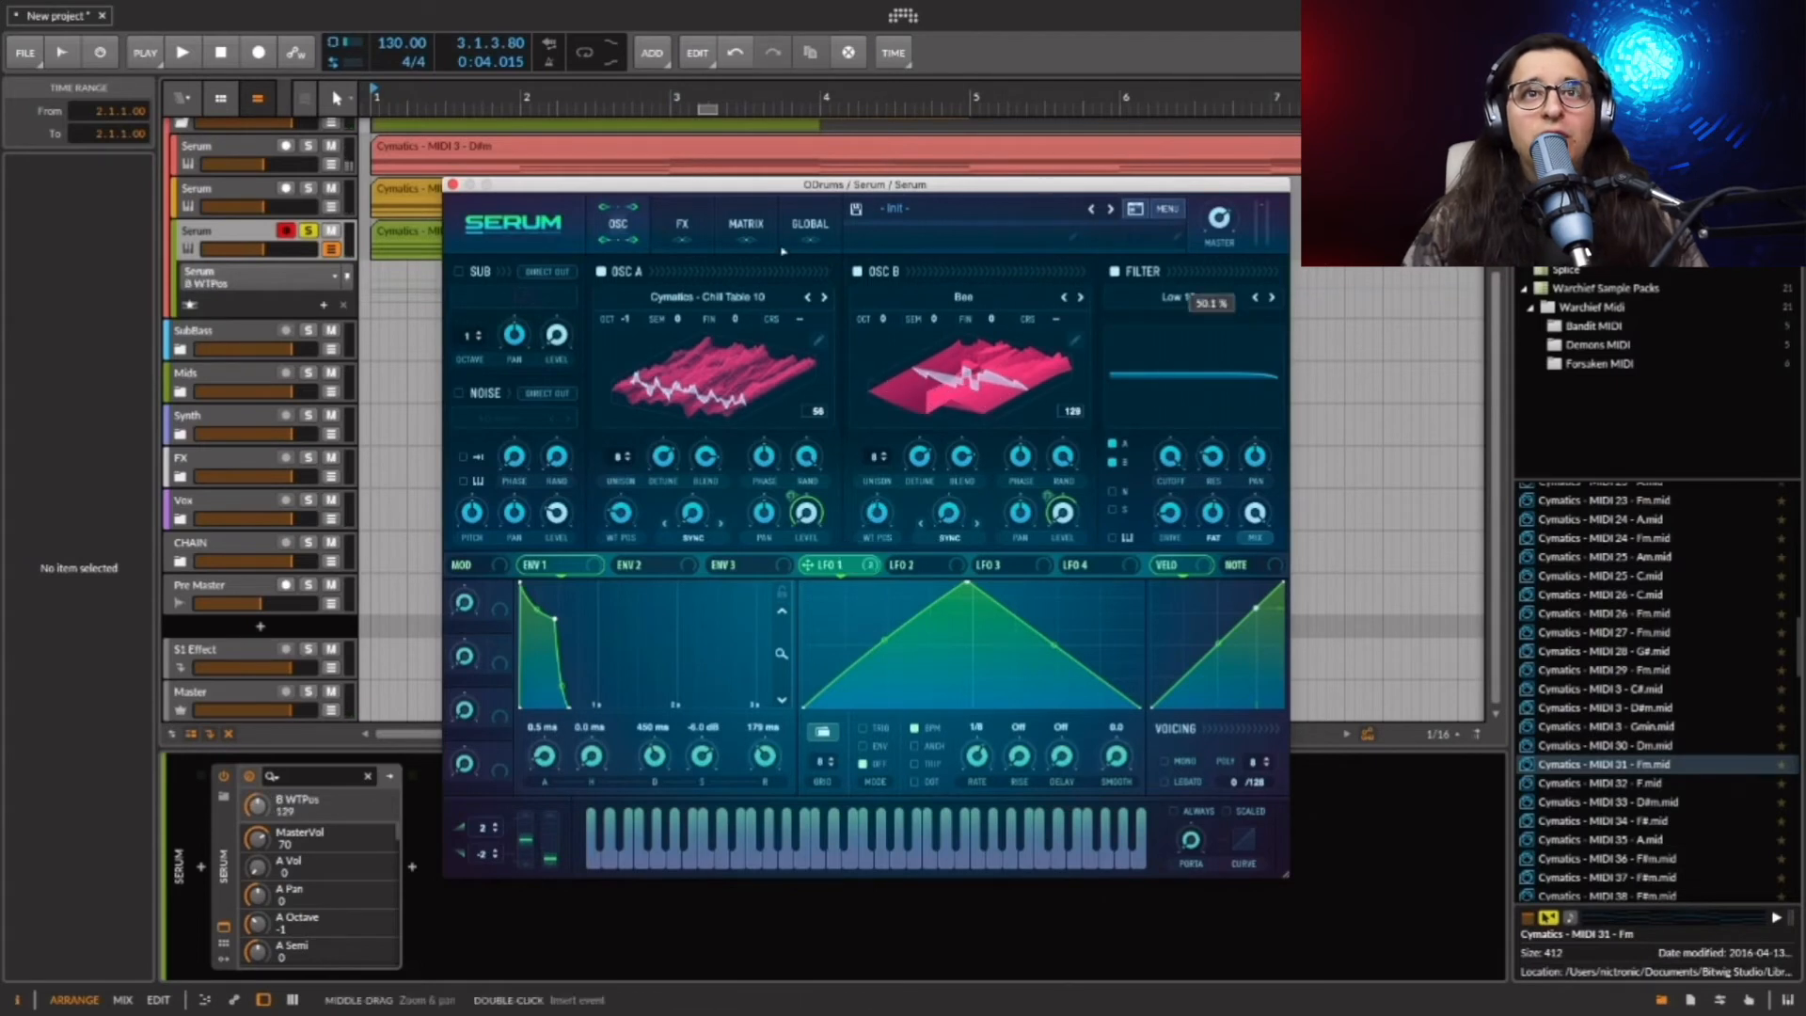
{"action": "left_click", "coordinate": [809, 222]}
{"action": "left_click", "coordinate": [594, 506]}
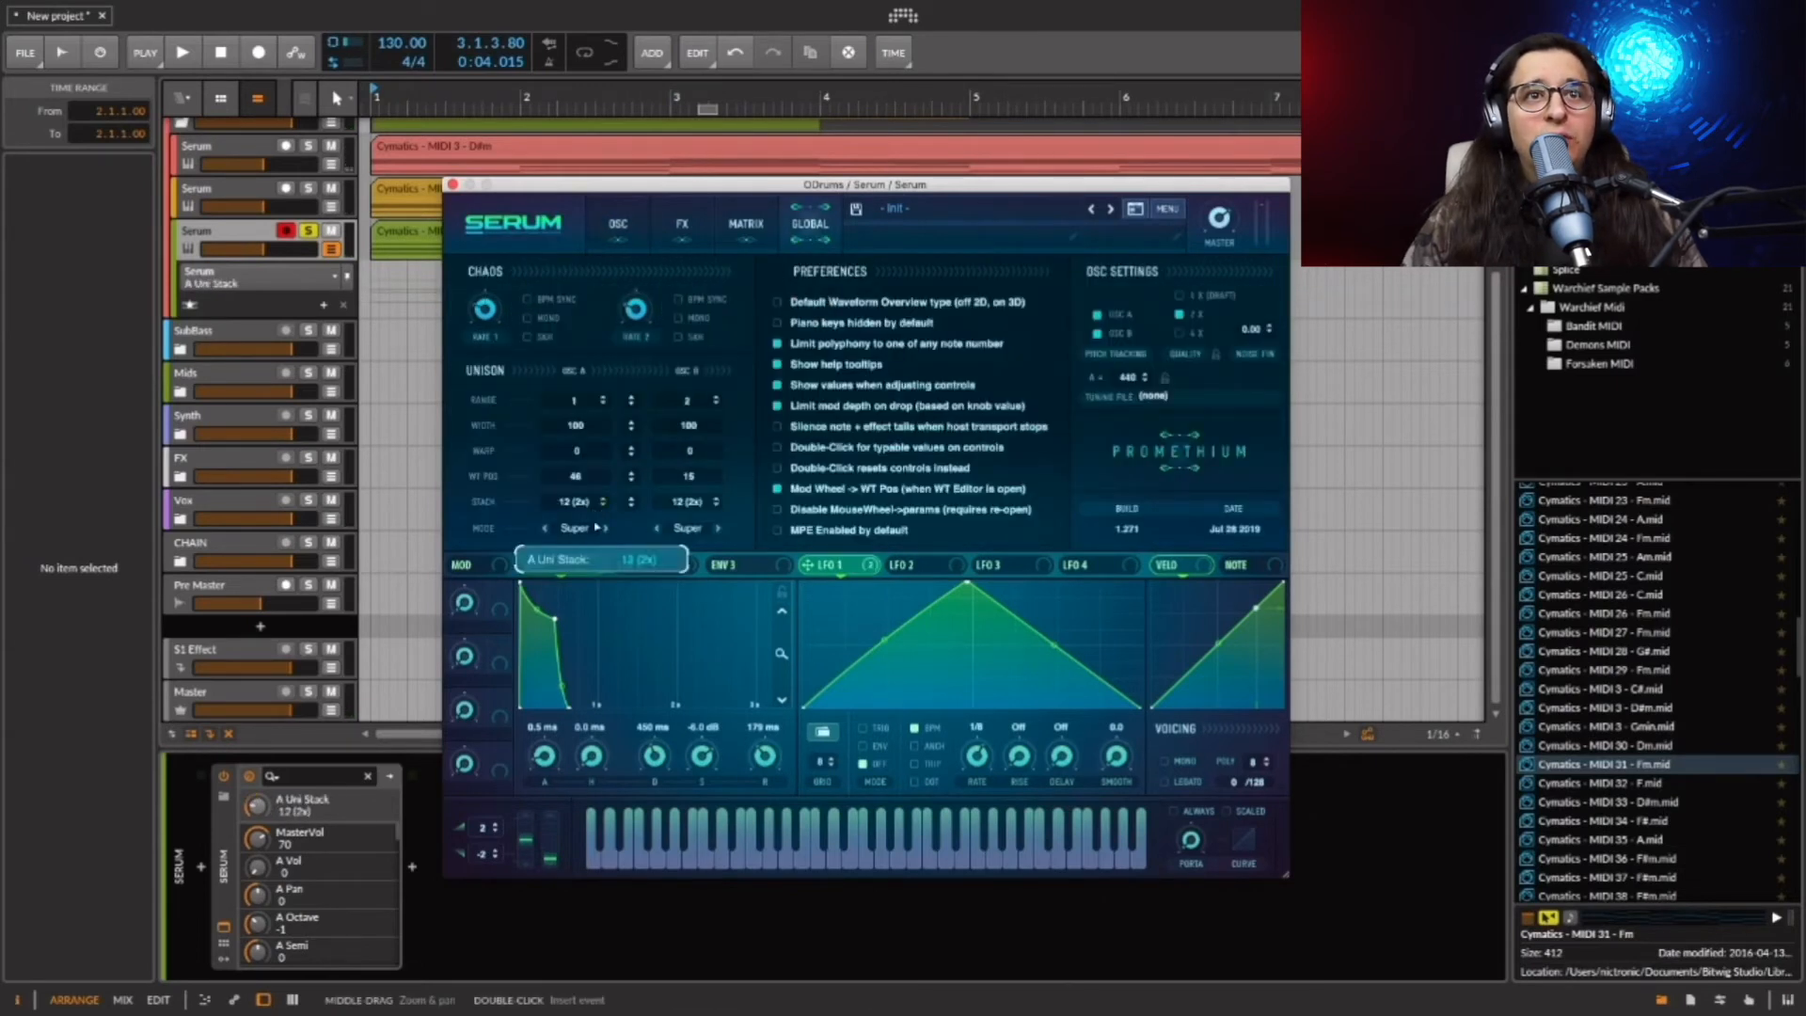
{"action": "left_click", "coordinate": [688, 501]}
{"action": "key", "text": "space"}
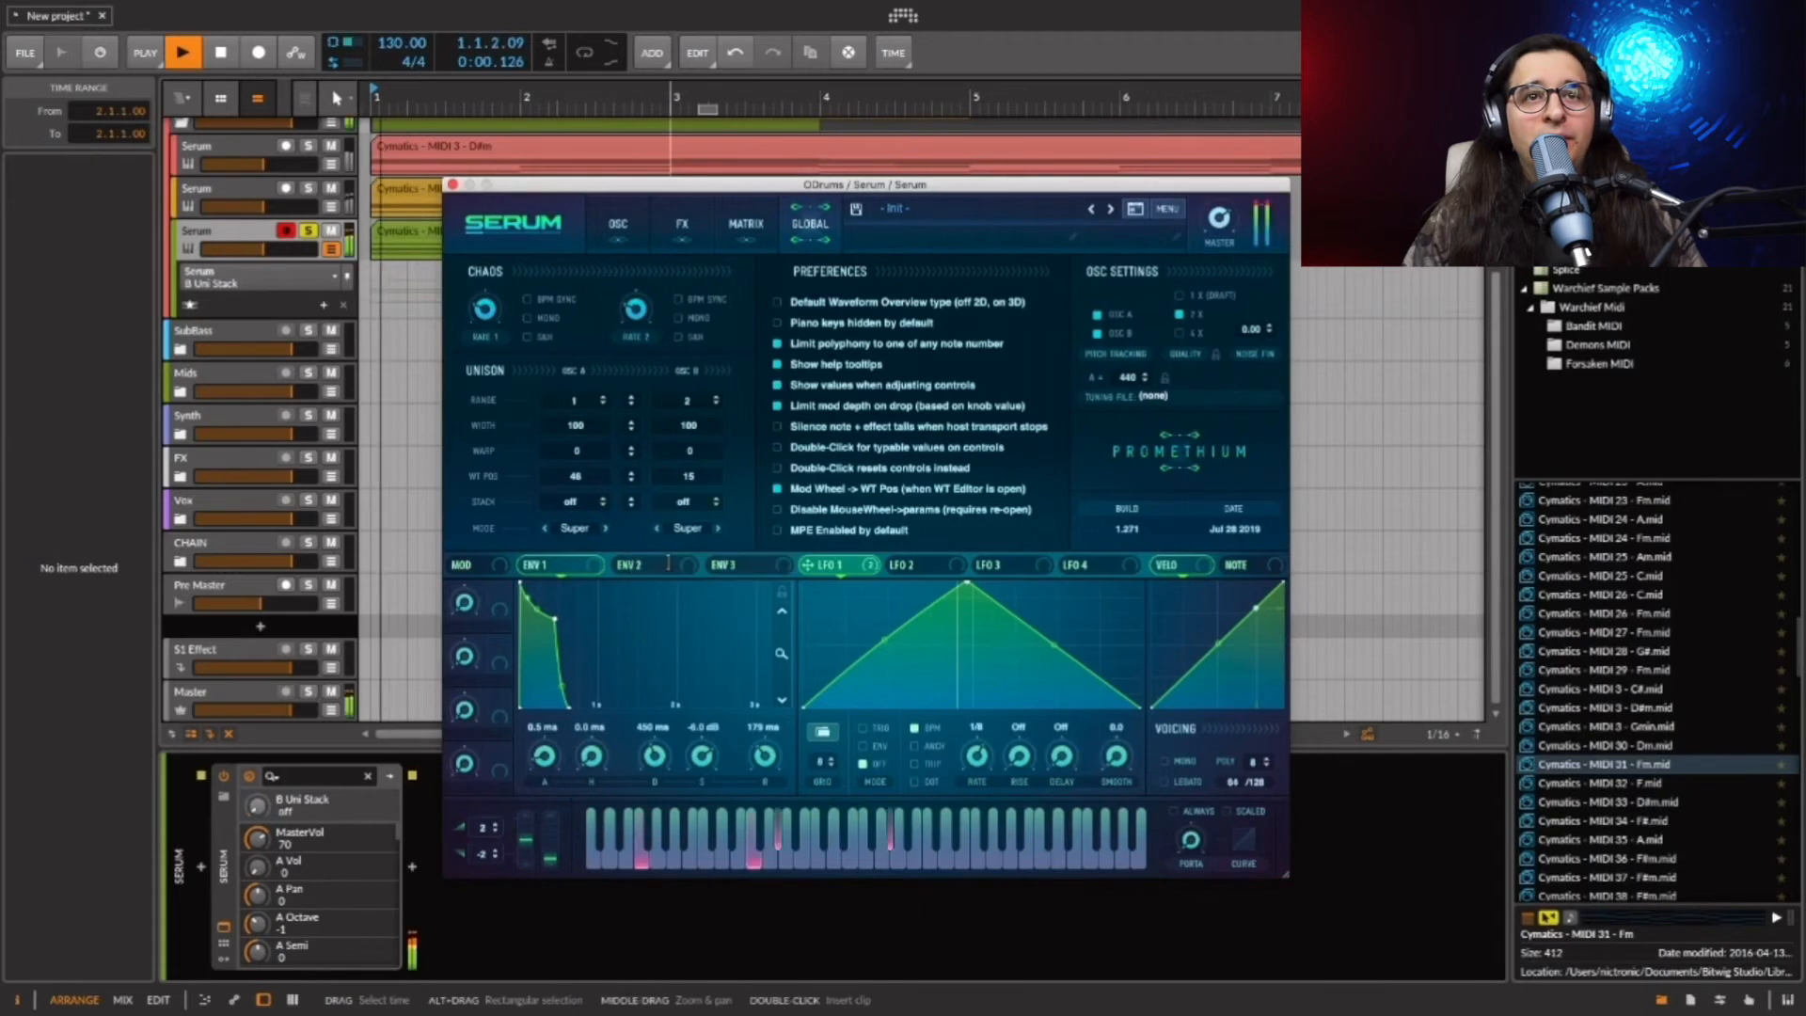
Try a unison stack of 12 (3x) on oscillator B and audition it.
{"action": "left_click_drag", "start_coordinate": [694, 416], "coordinate": [694, 404]}
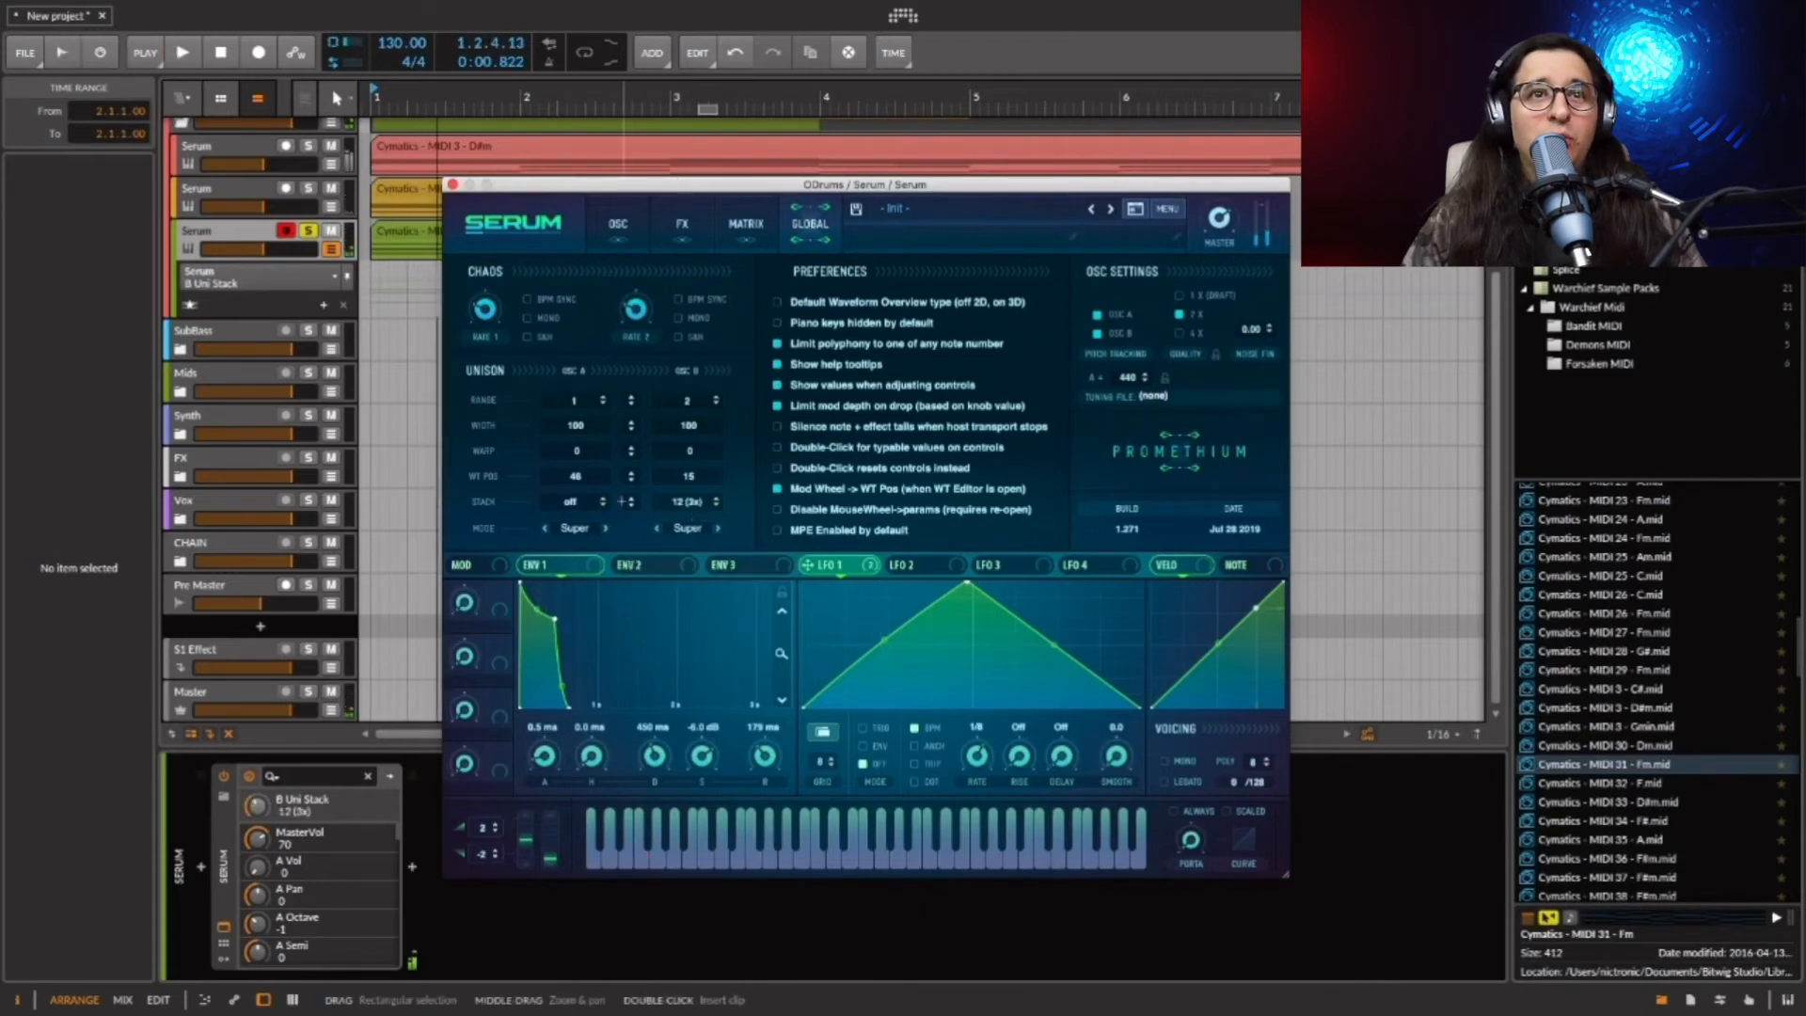
{"action": "key", "text": "space"}
{"action": "key", "text": "space"}
Turn oscillator B's unison stack off and set oscillator A's to 12 (2x), auditioning the changes.
{"action": "left_click_drag", "start_coordinate": [679, 503], "coordinate": [627, 575]}
{"action": "key", "text": "space"}
{"action": "key", "text": "space"}
{"action": "left_click_drag", "start_coordinate": [574, 502], "coordinate": [589, 469]}
{"action": "key", "text": "space"}
{"action": "key", "text": "space"}
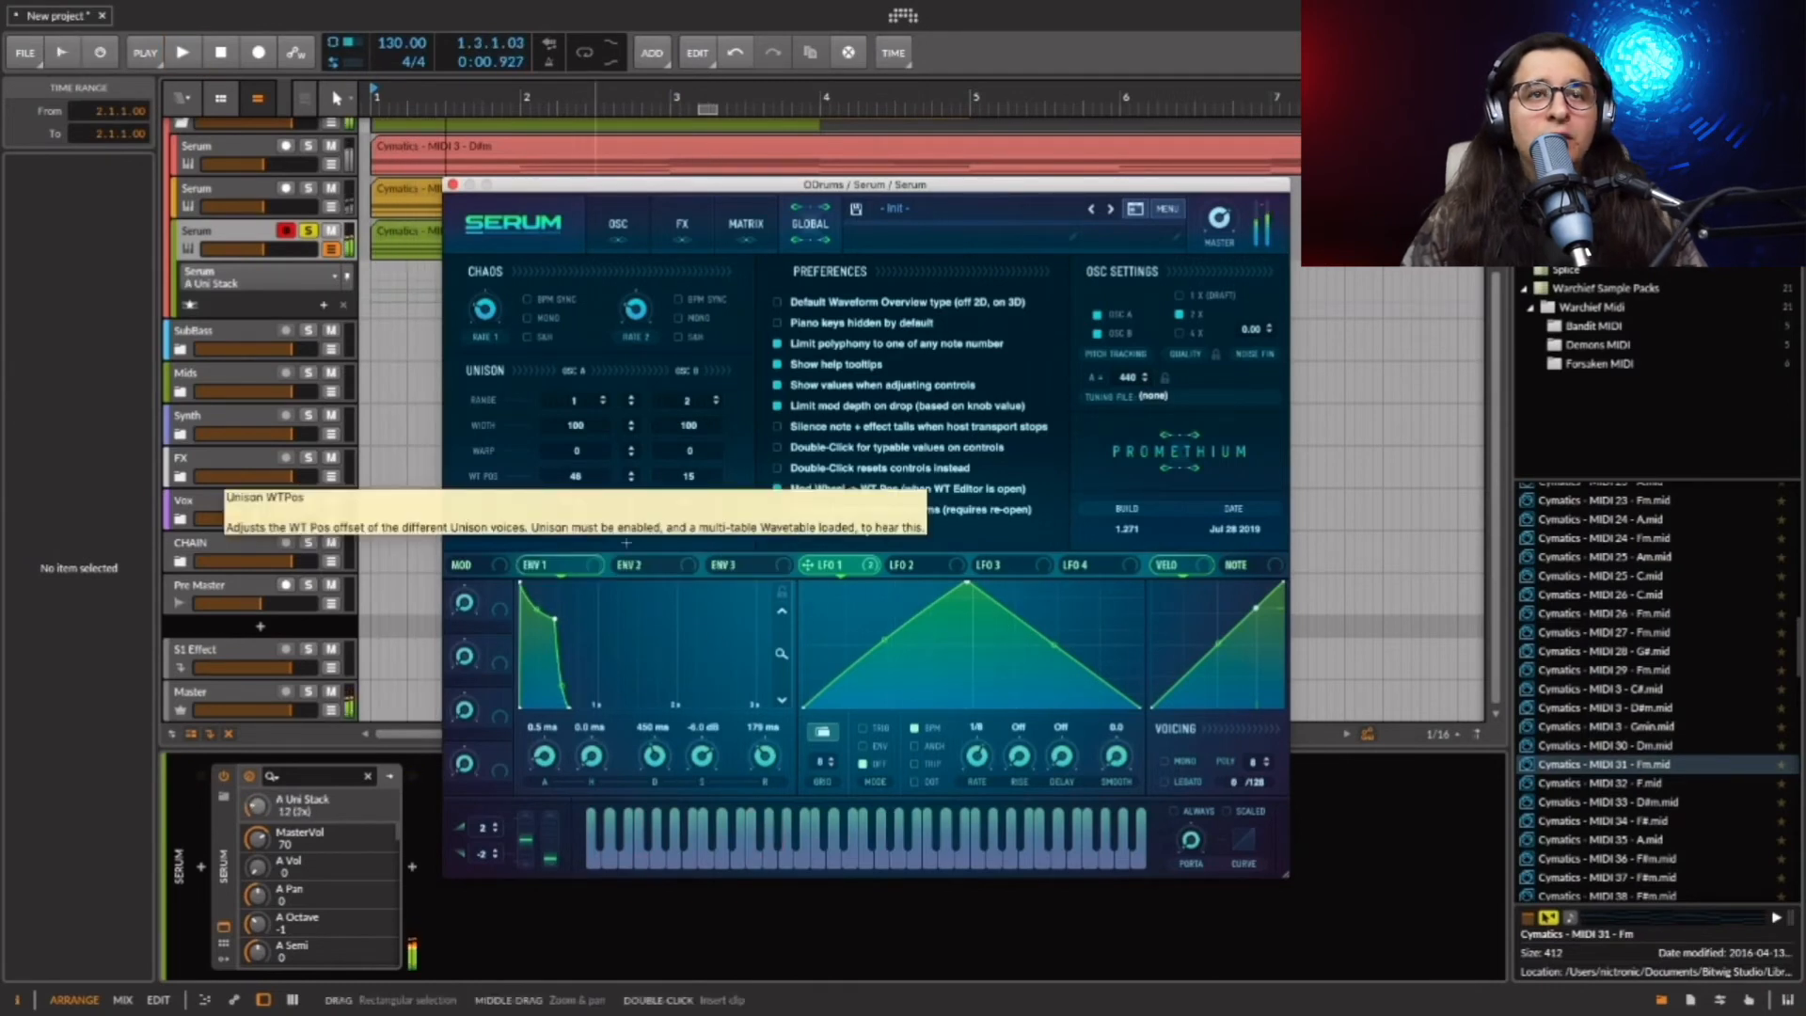
Try the unison modes Inv and Exp while auditioning, and return both oscillators to Super.
{"action": "left_click", "coordinate": [658, 529]}
{"action": "key", "text": "space"}
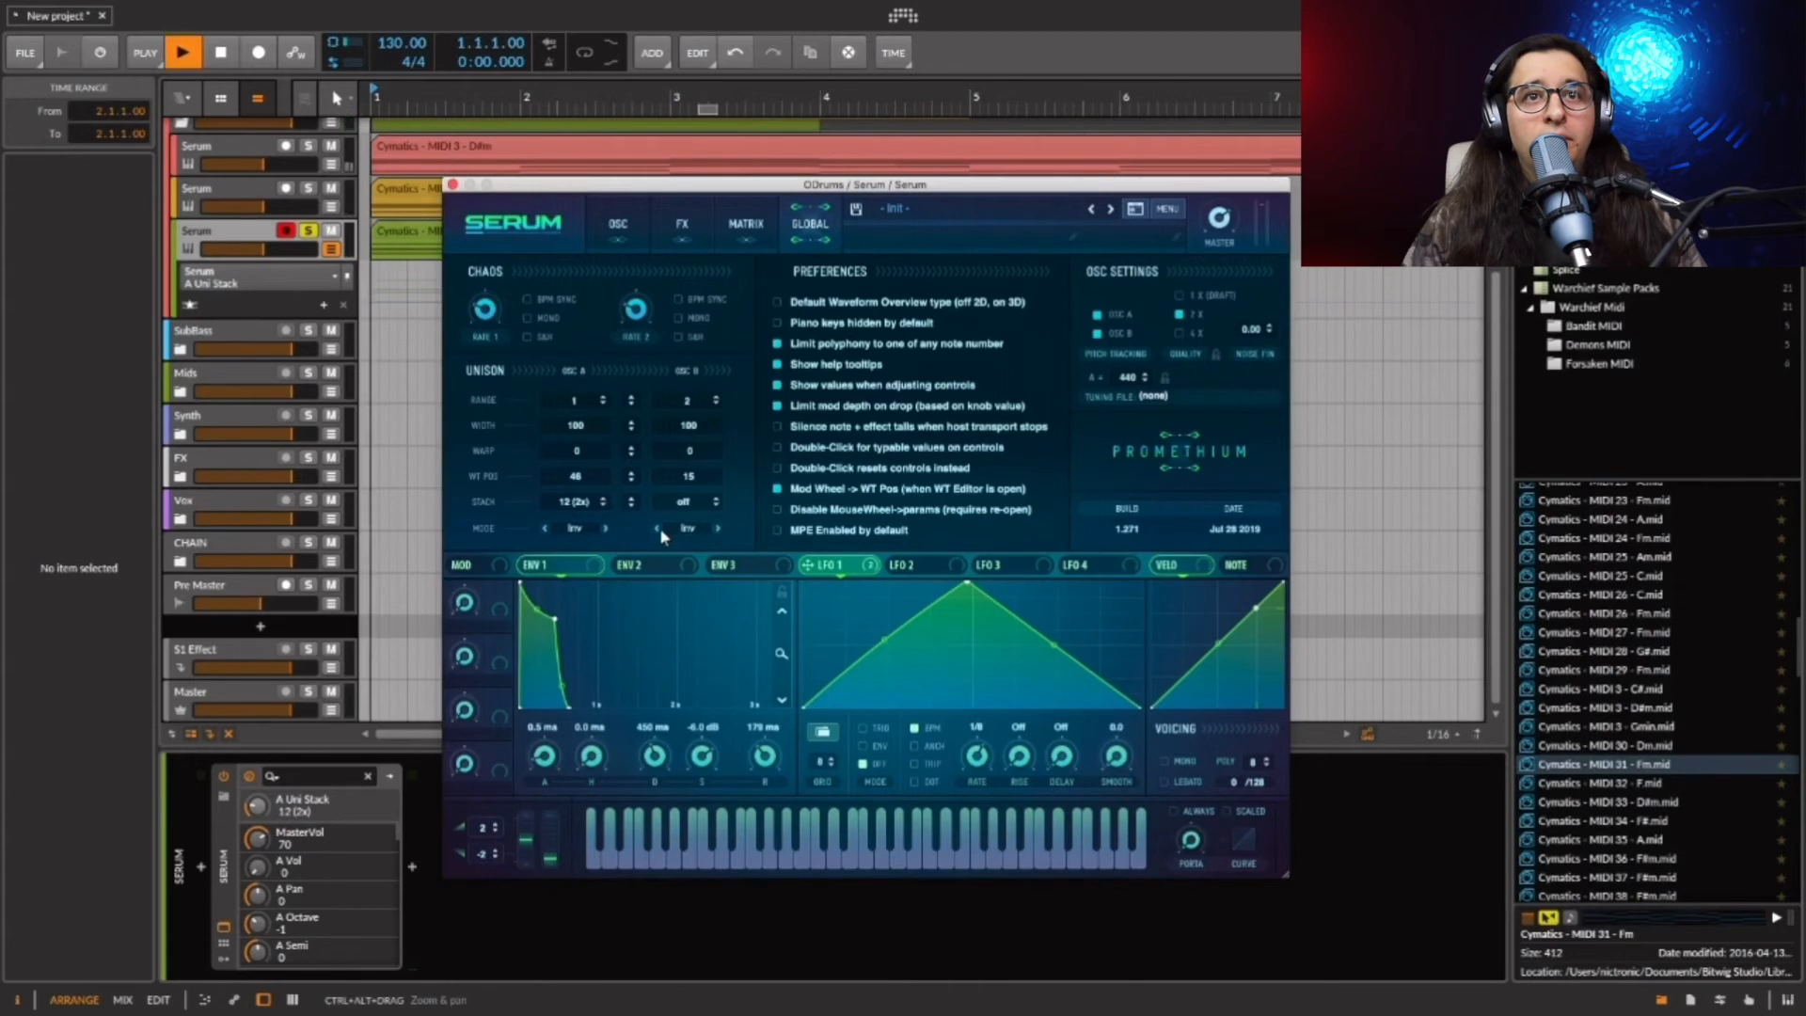
{"action": "key", "text": "space"}
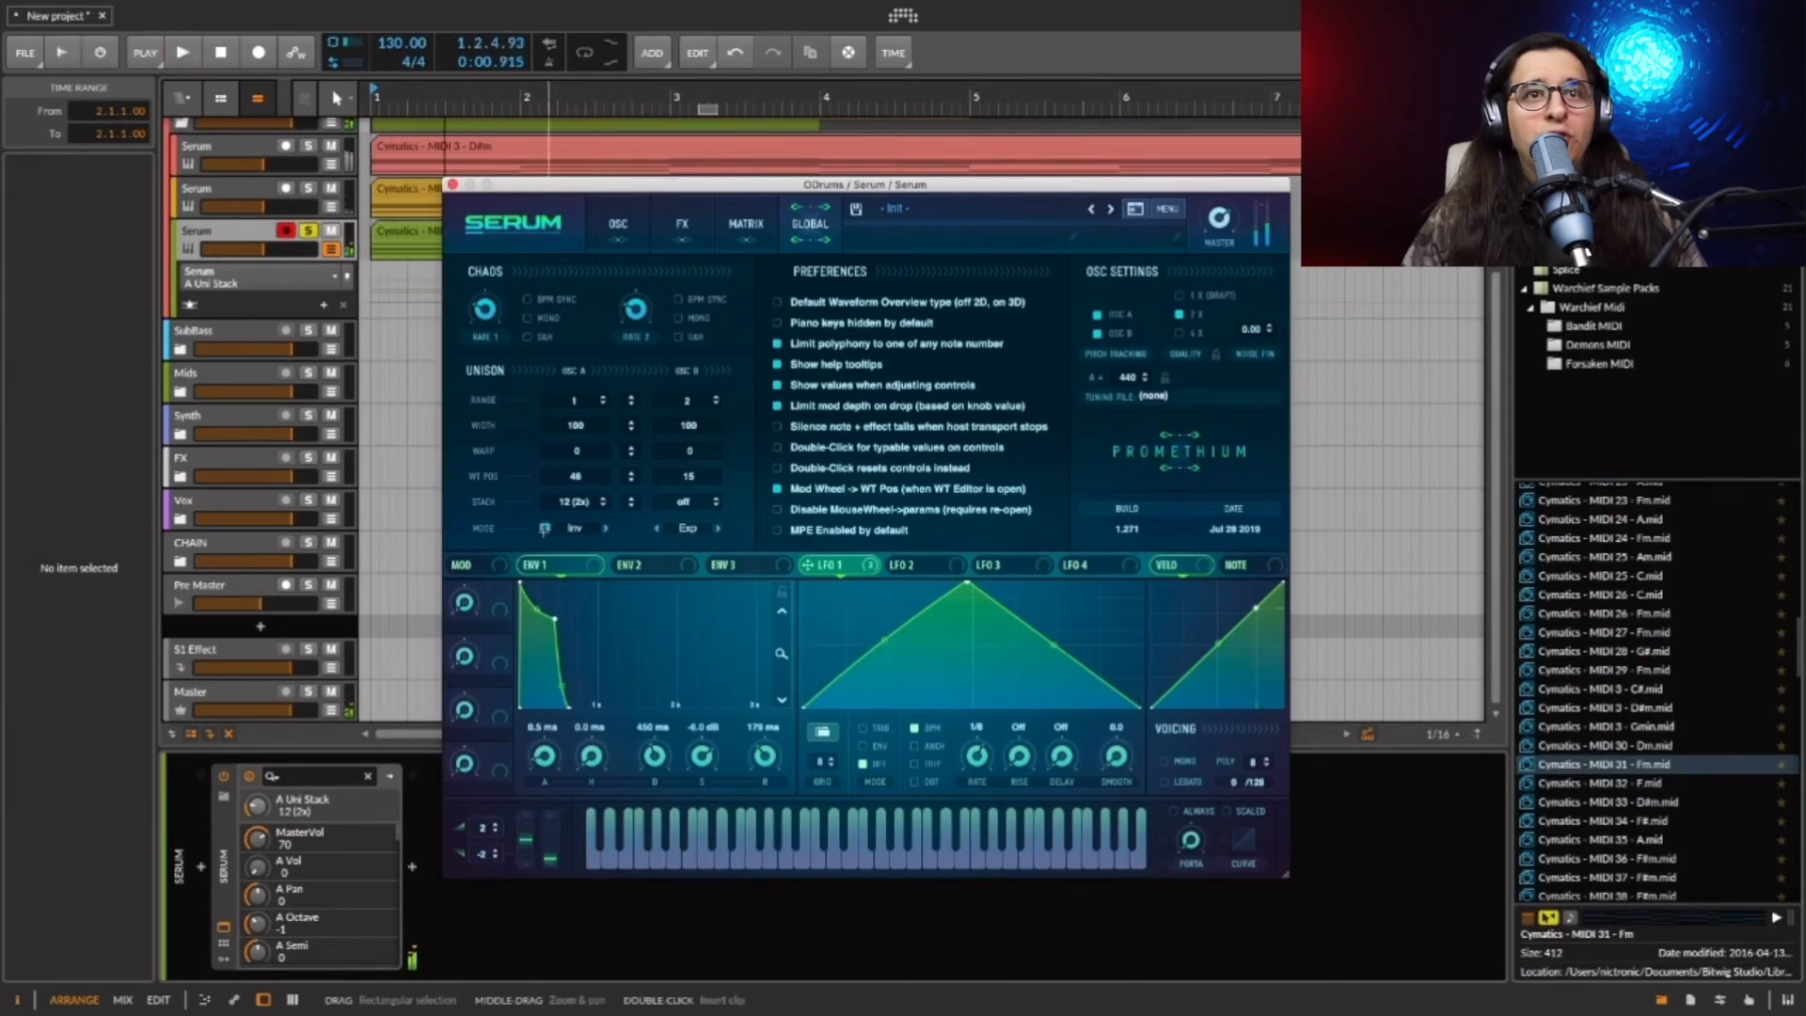
{"action": "left_click", "coordinate": [655, 528]}
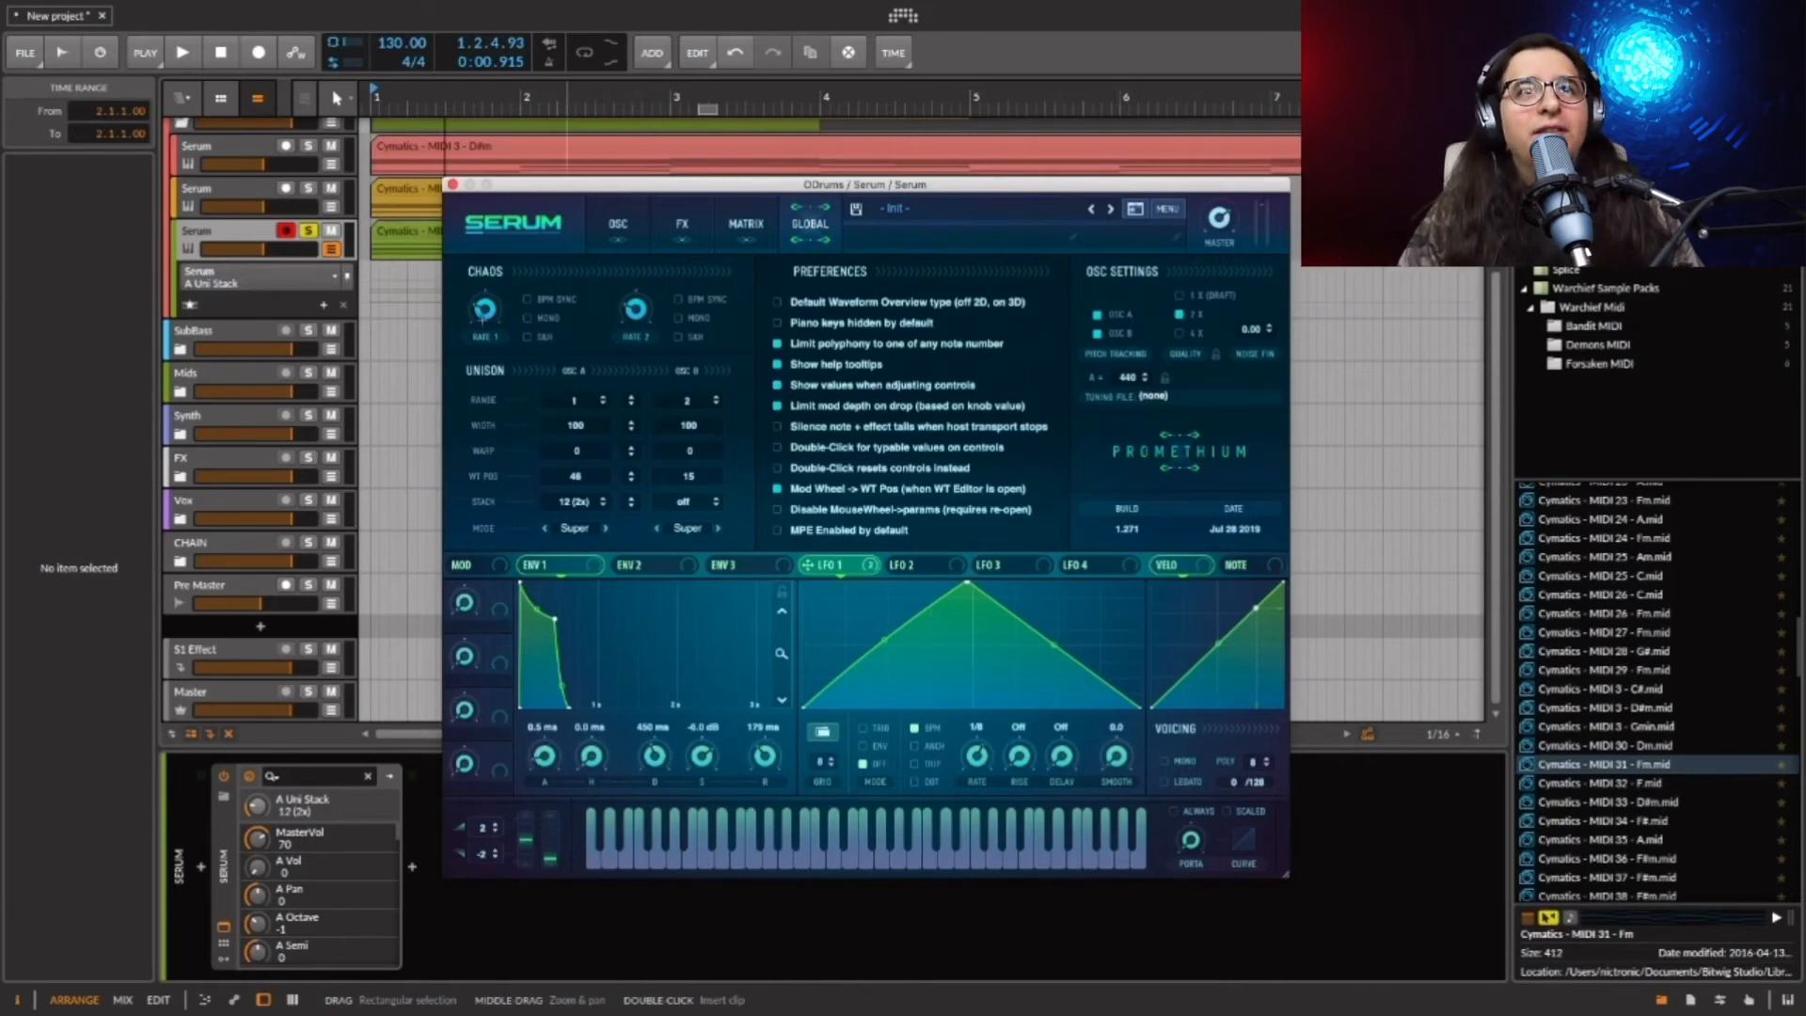
Show the LFO1 Rate automation of the Serum track holding the Cymatics - MIDI 3 - C# clip, and audition that track soloed.
{"action": "left_click", "coordinate": [453, 185]}
{"action": "scroll", "coordinate": [455, 194], "scroll_direction": "up", "scroll_amount": 4}
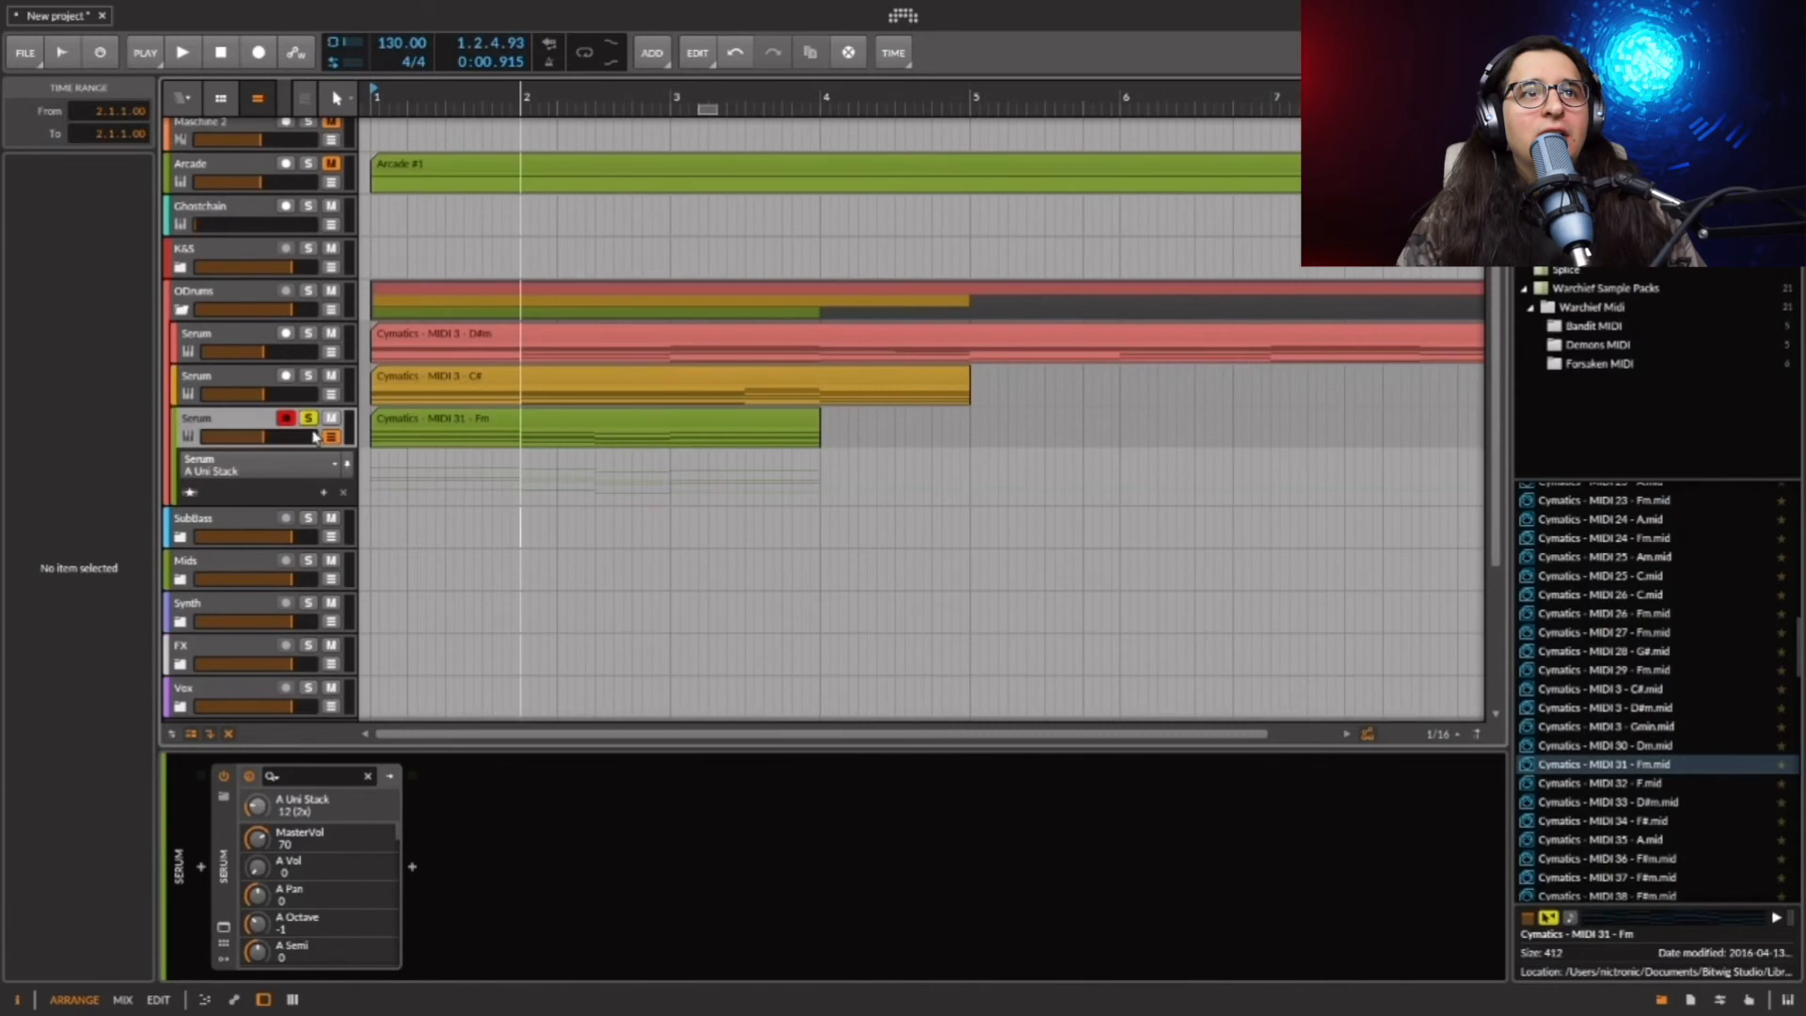
{"action": "left_click", "coordinate": [208, 381]}
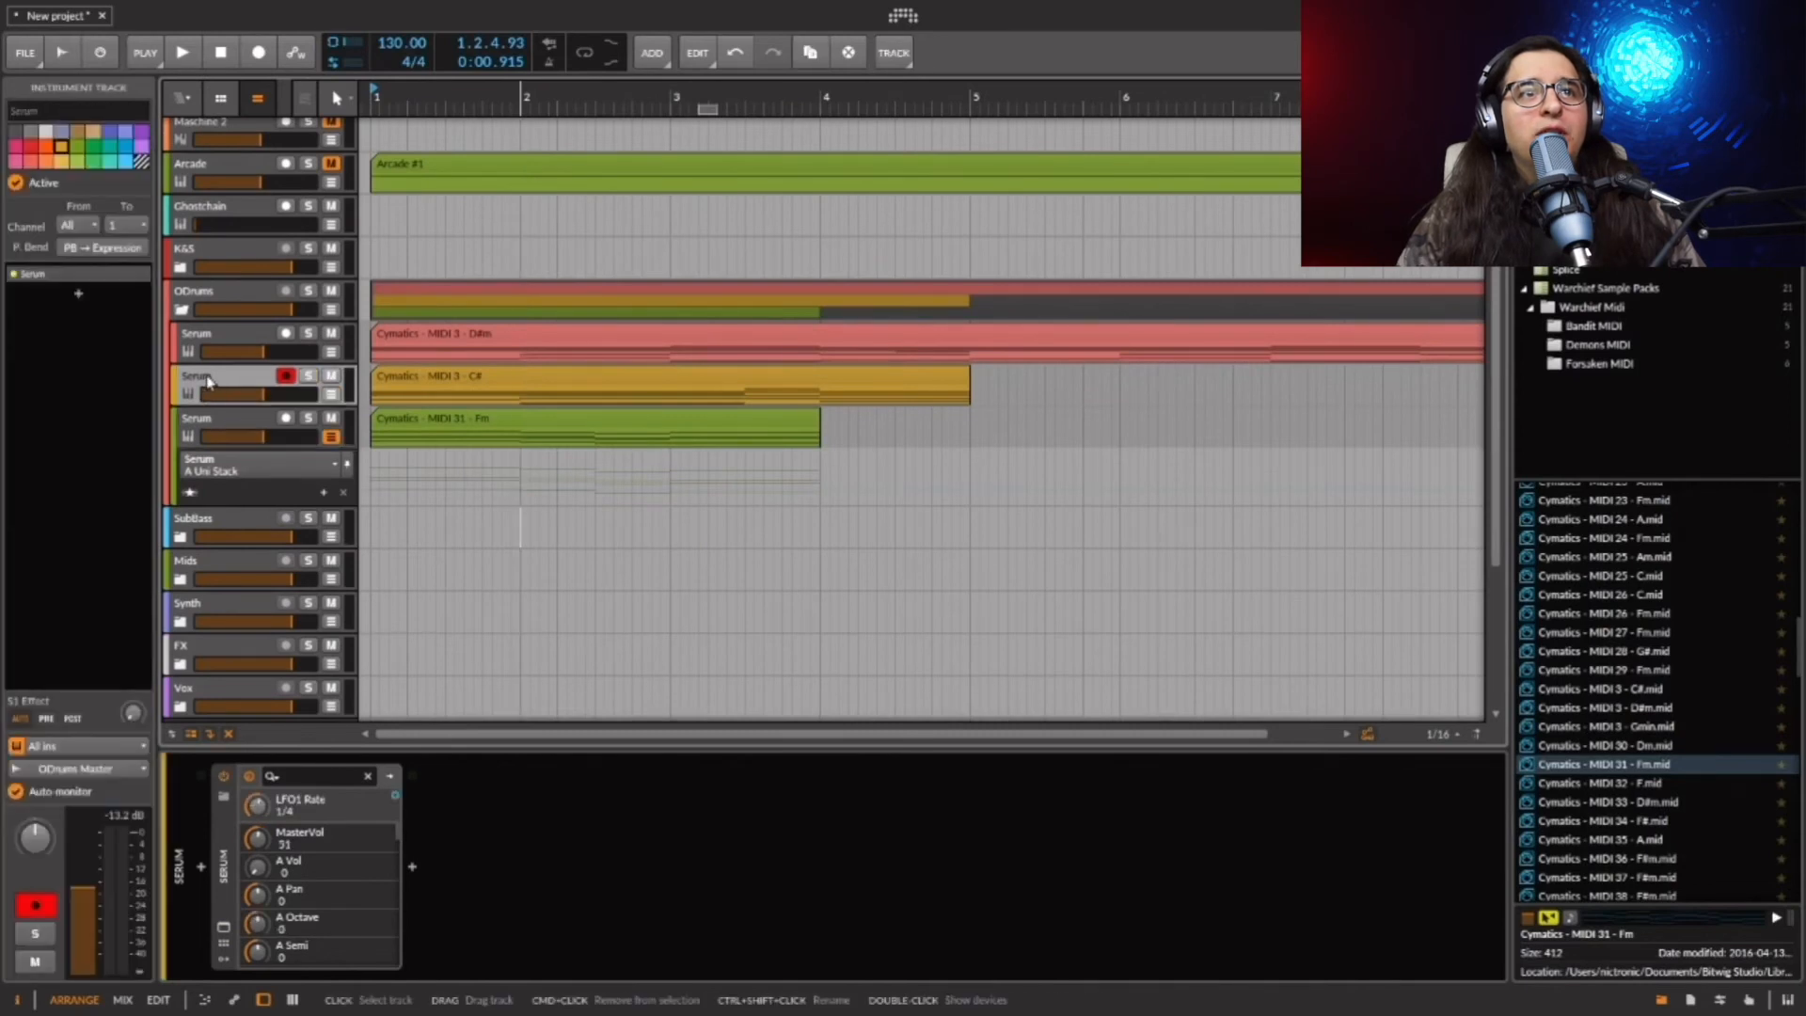
{"action": "left_click", "coordinate": [330, 395]}
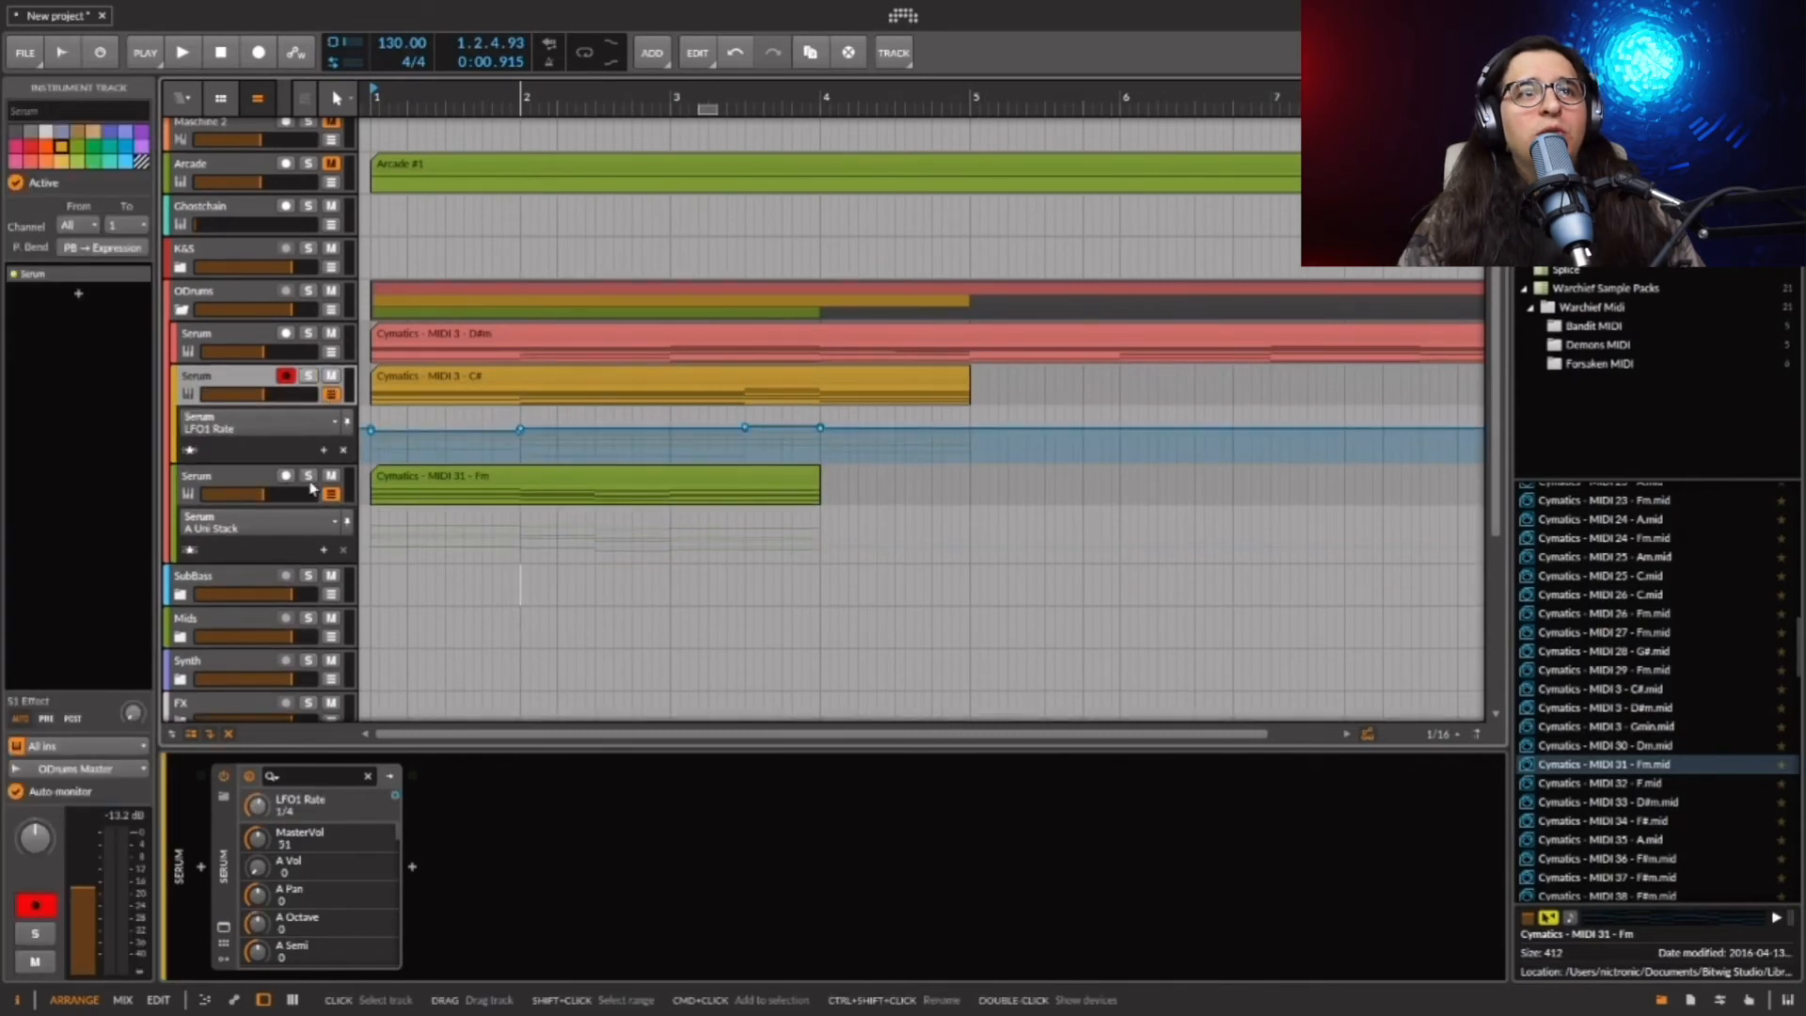
{"action": "left_click", "coordinate": [307, 375]}
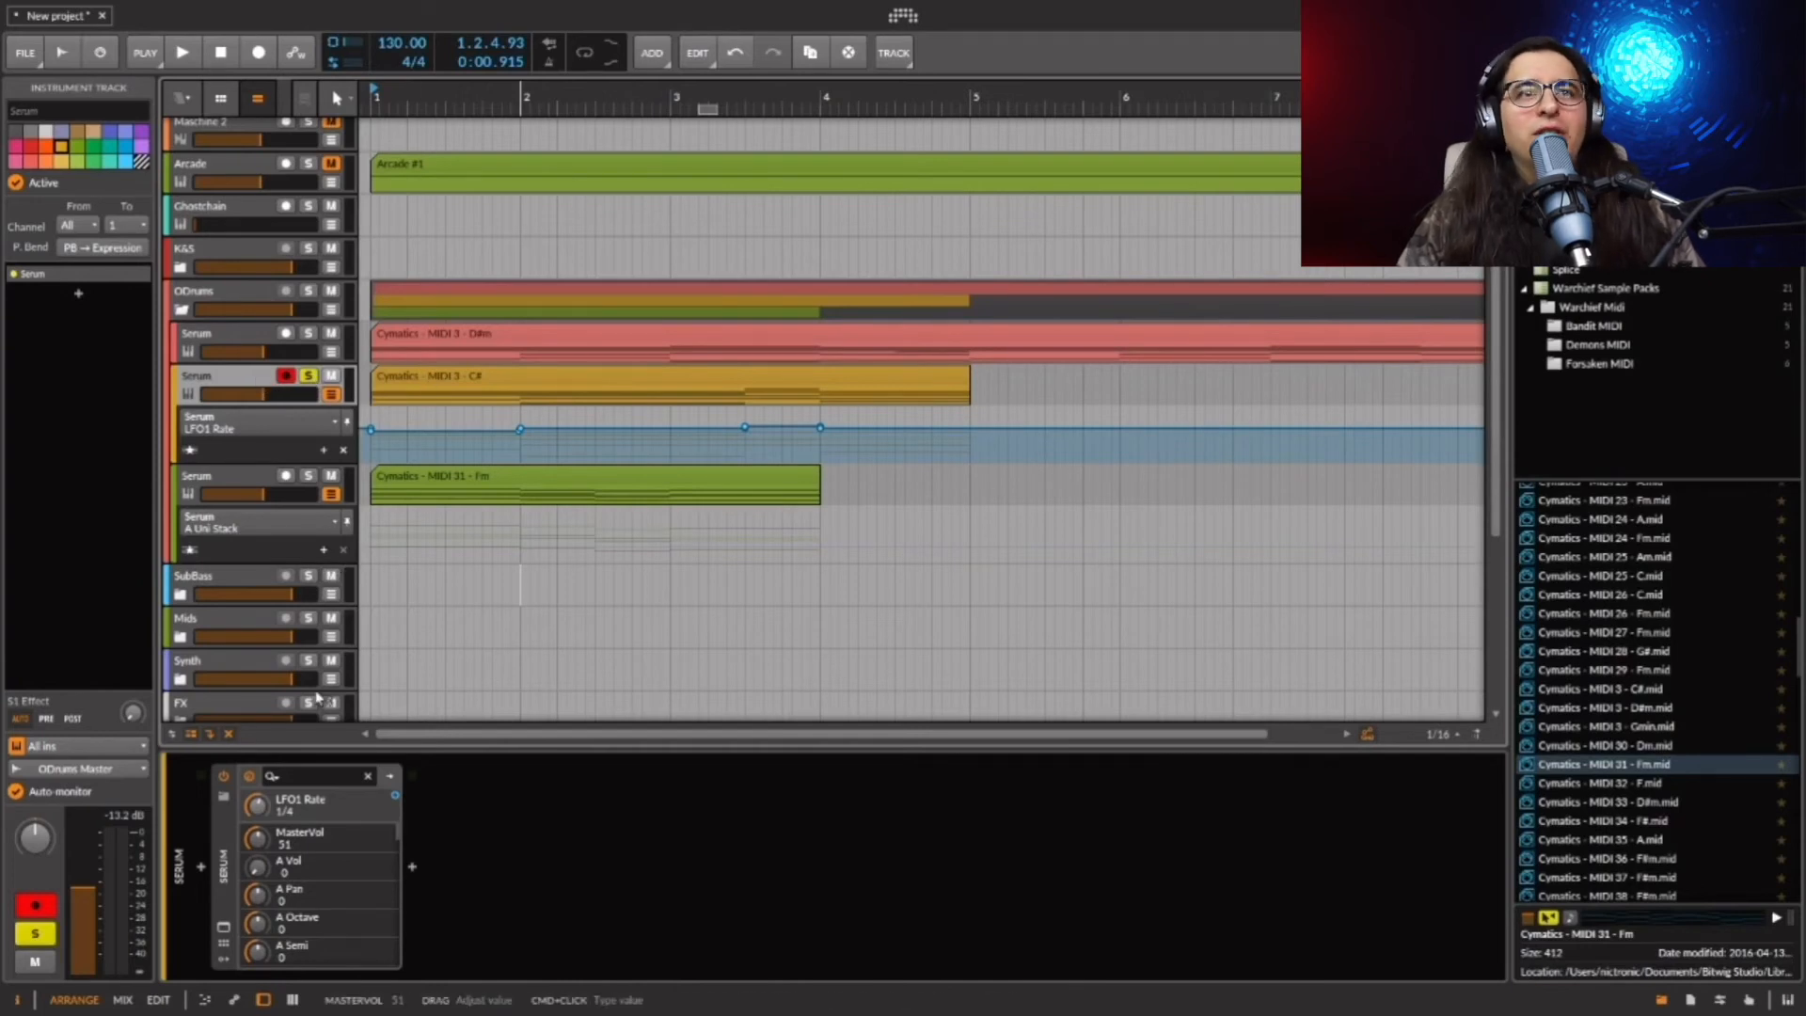
{"action": "key", "text": "space"}
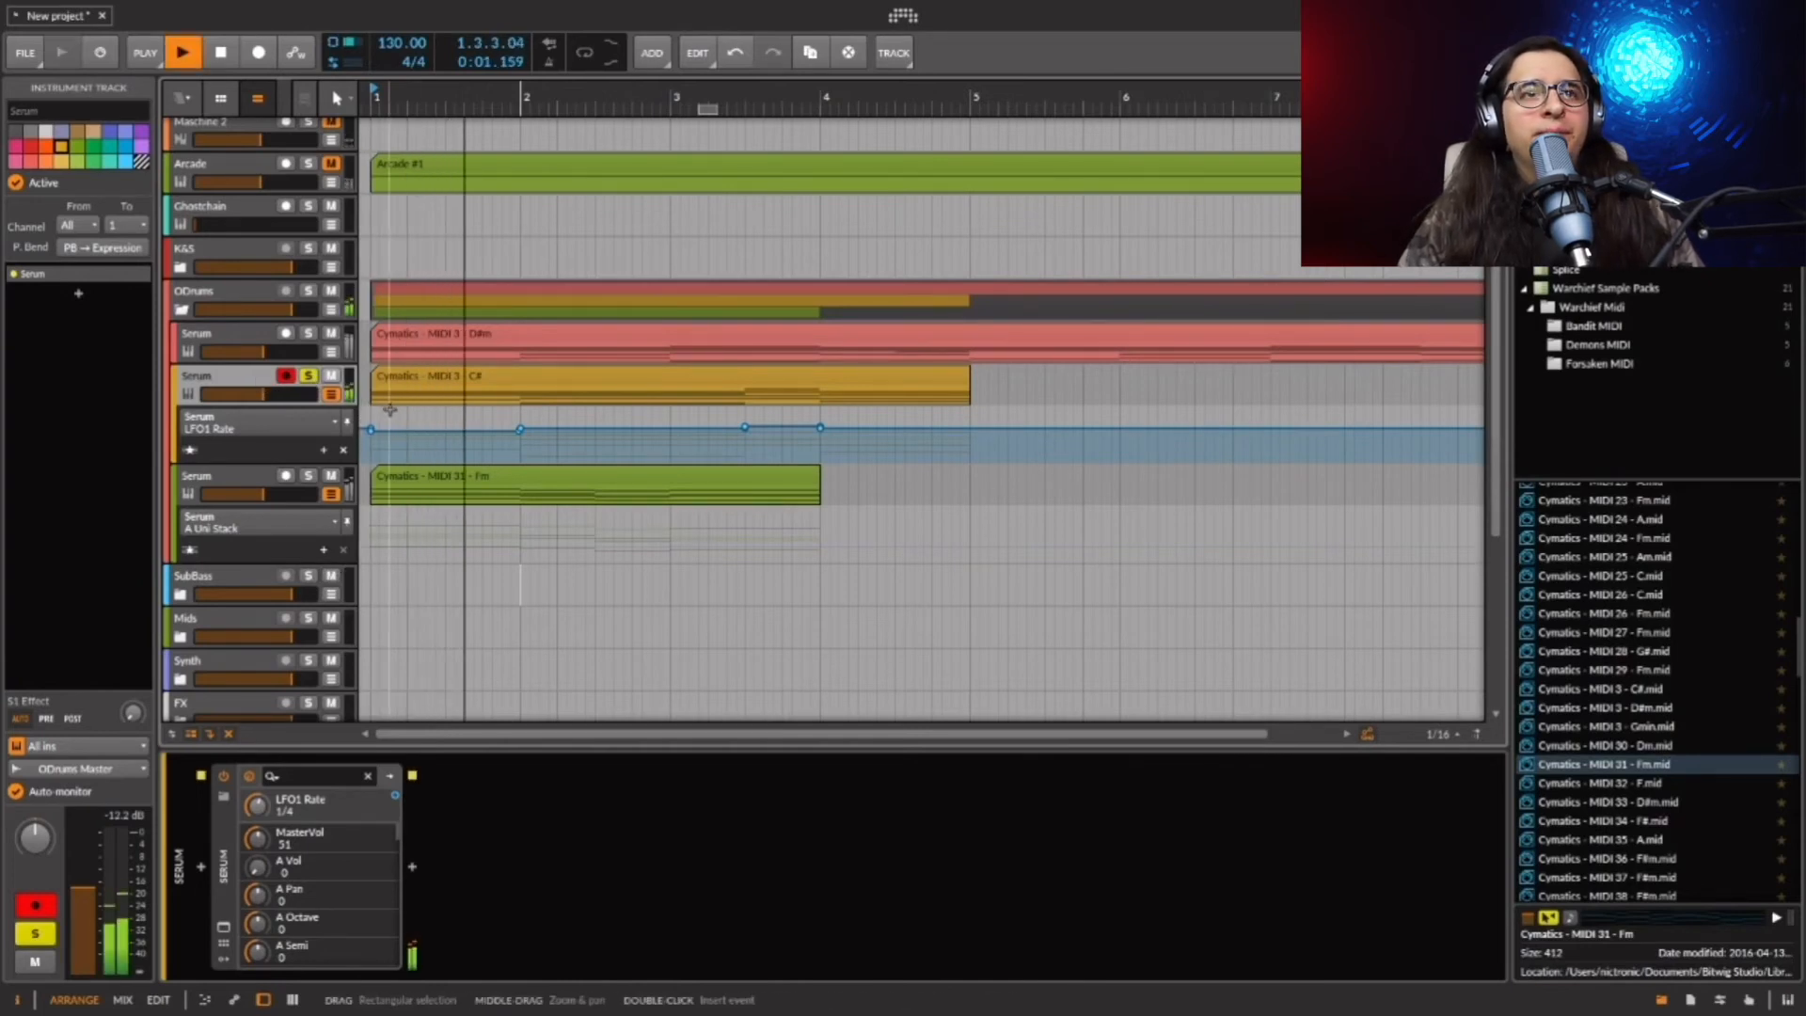
{"action": "key", "text": "space"}
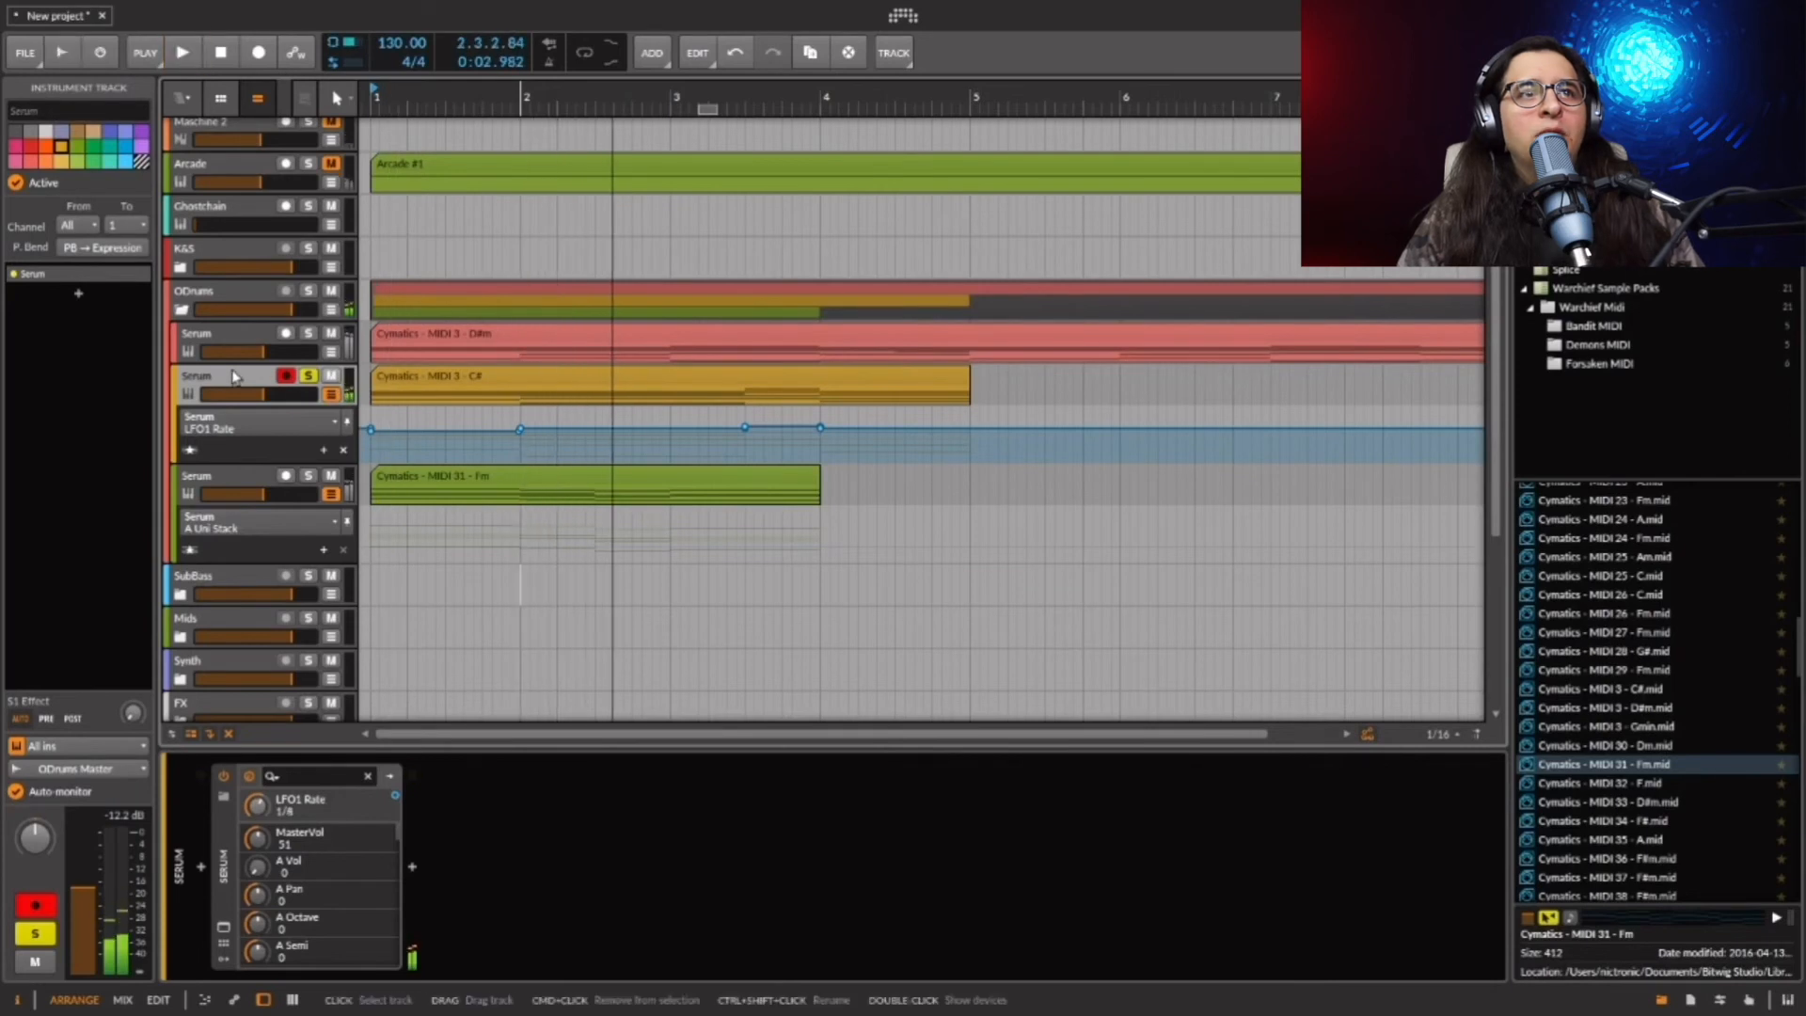
Open this track's Serum and reshape LFO 1 with a short rounded rise before its long decay, auditioning the curve.
{"action": "left_click", "coordinate": [223, 926]}
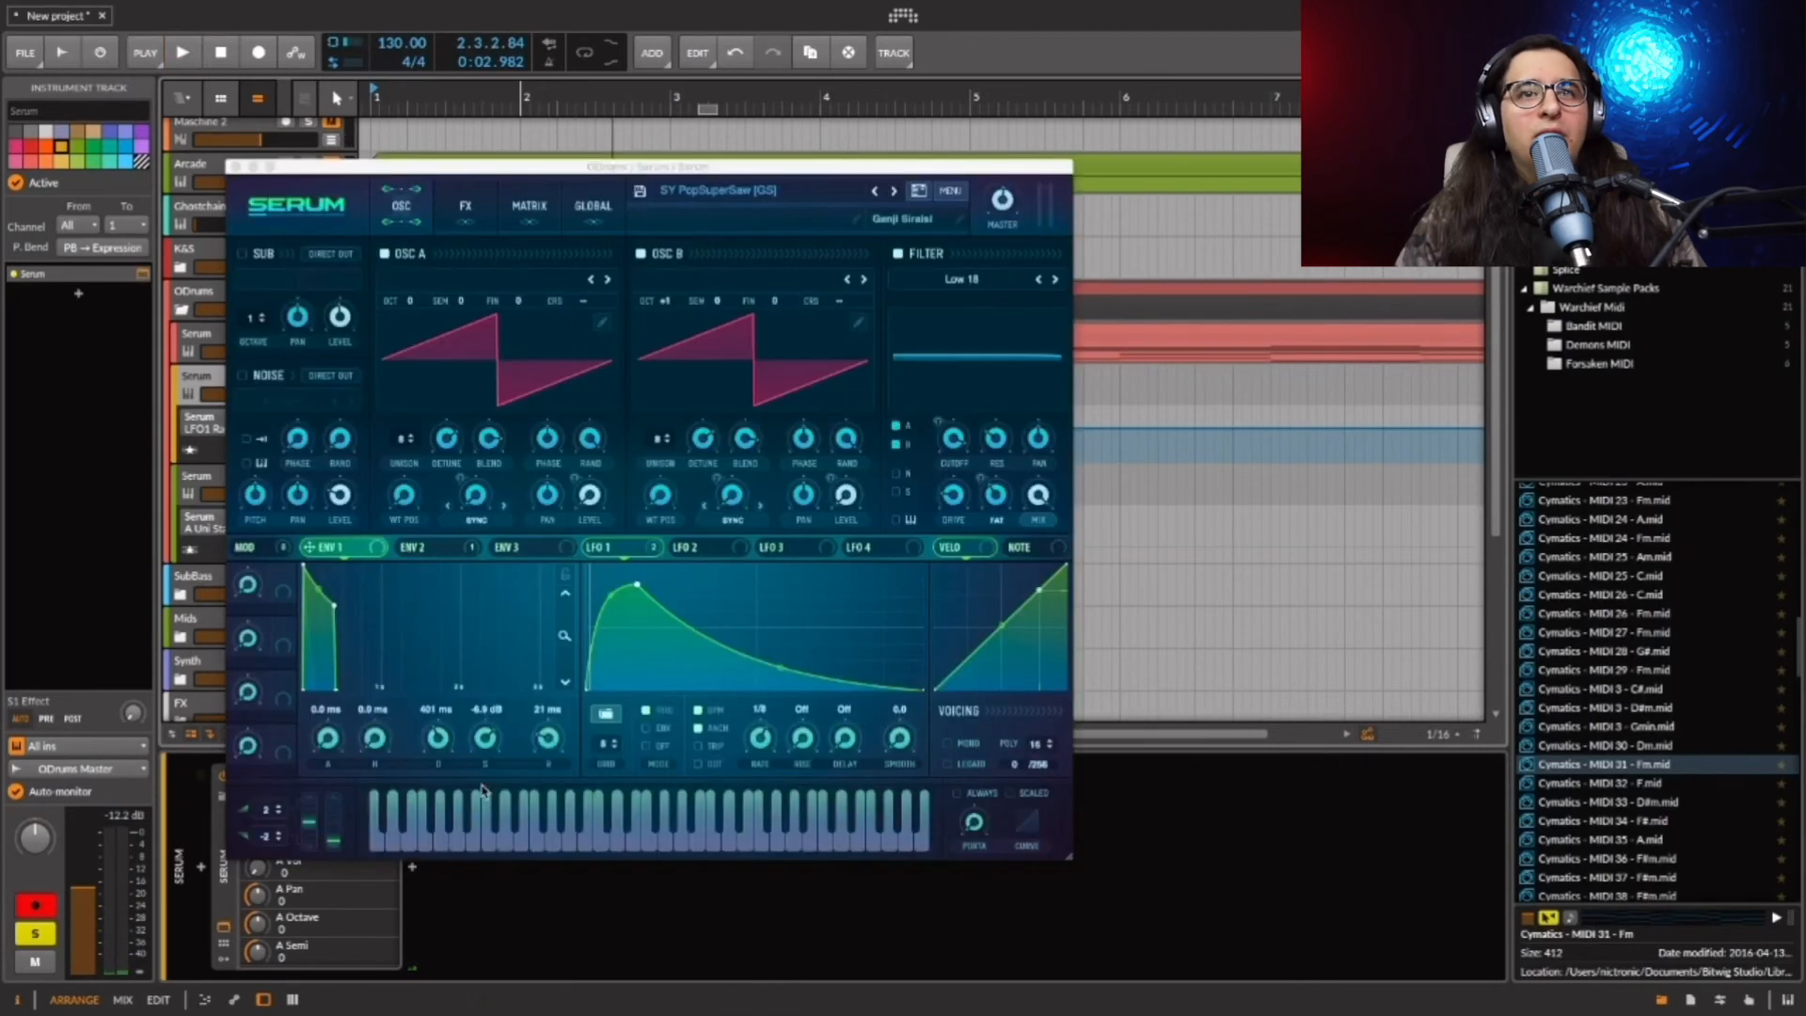
{"action": "left_click_drag", "start_coordinate": [633, 581], "coordinate": [560, 571]}
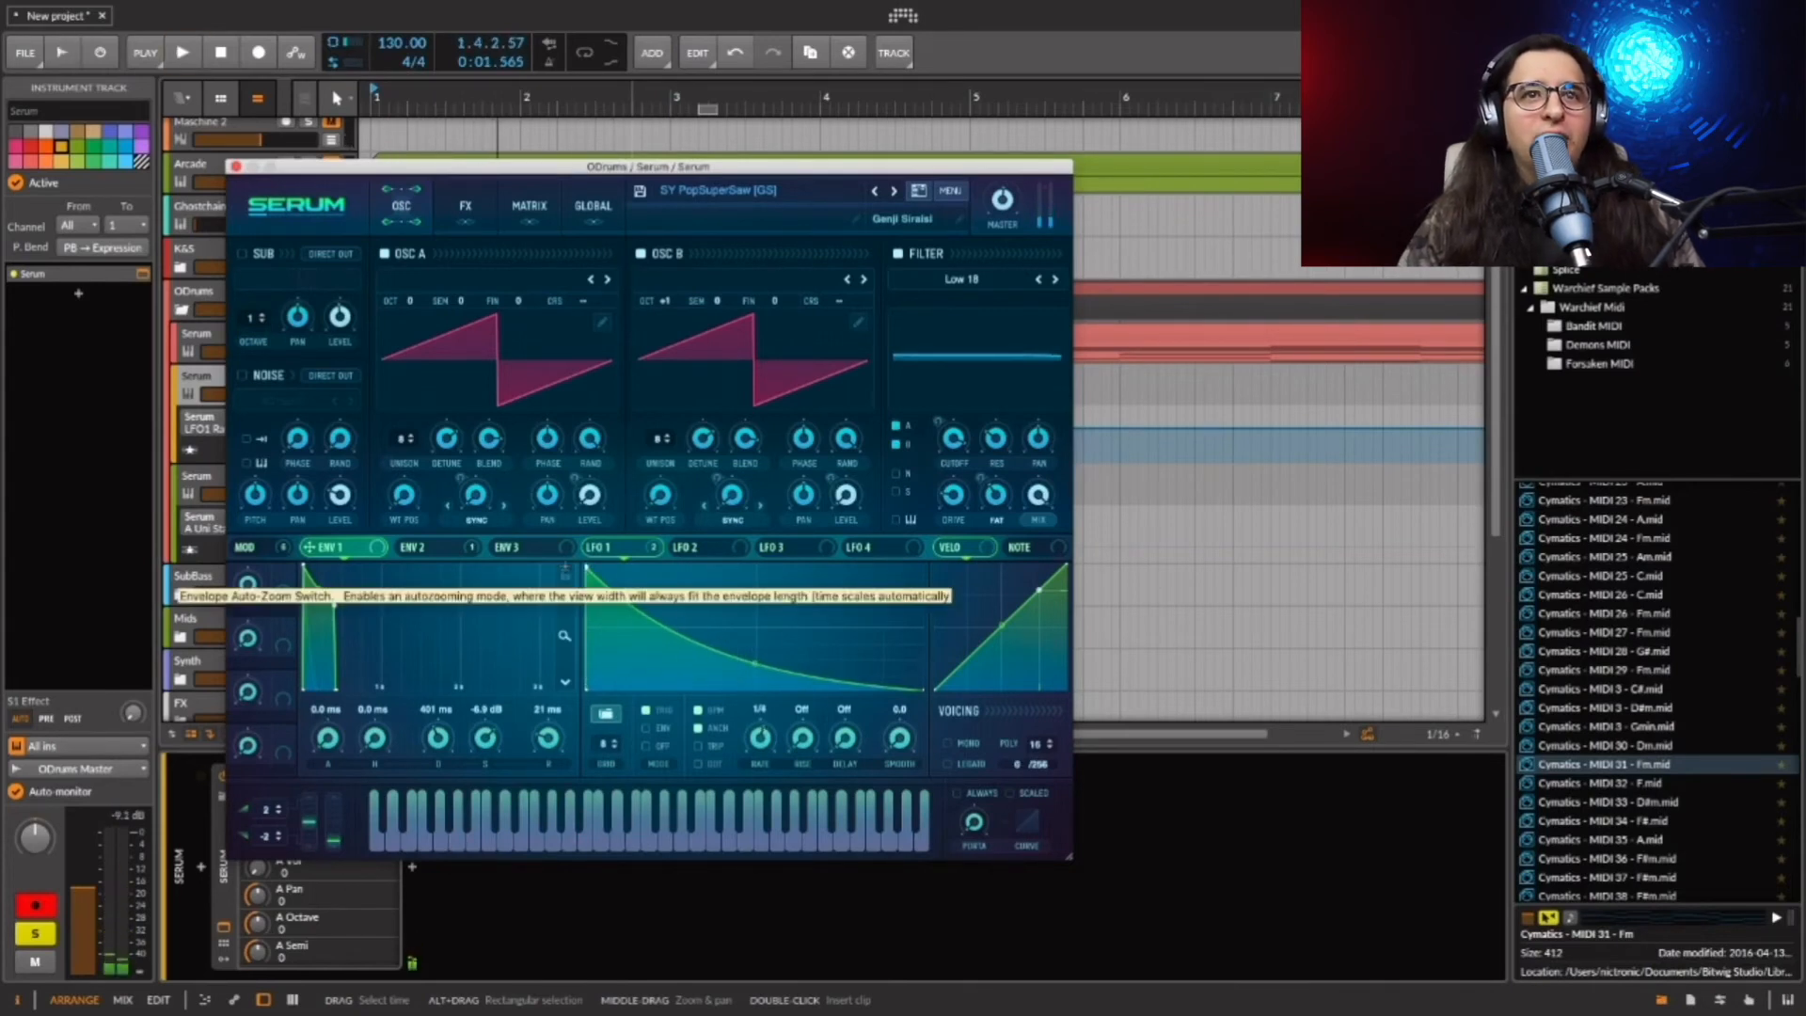
{"action": "left_click_drag", "start_coordinate": [587, 567], "coordinate": [619, 615]}
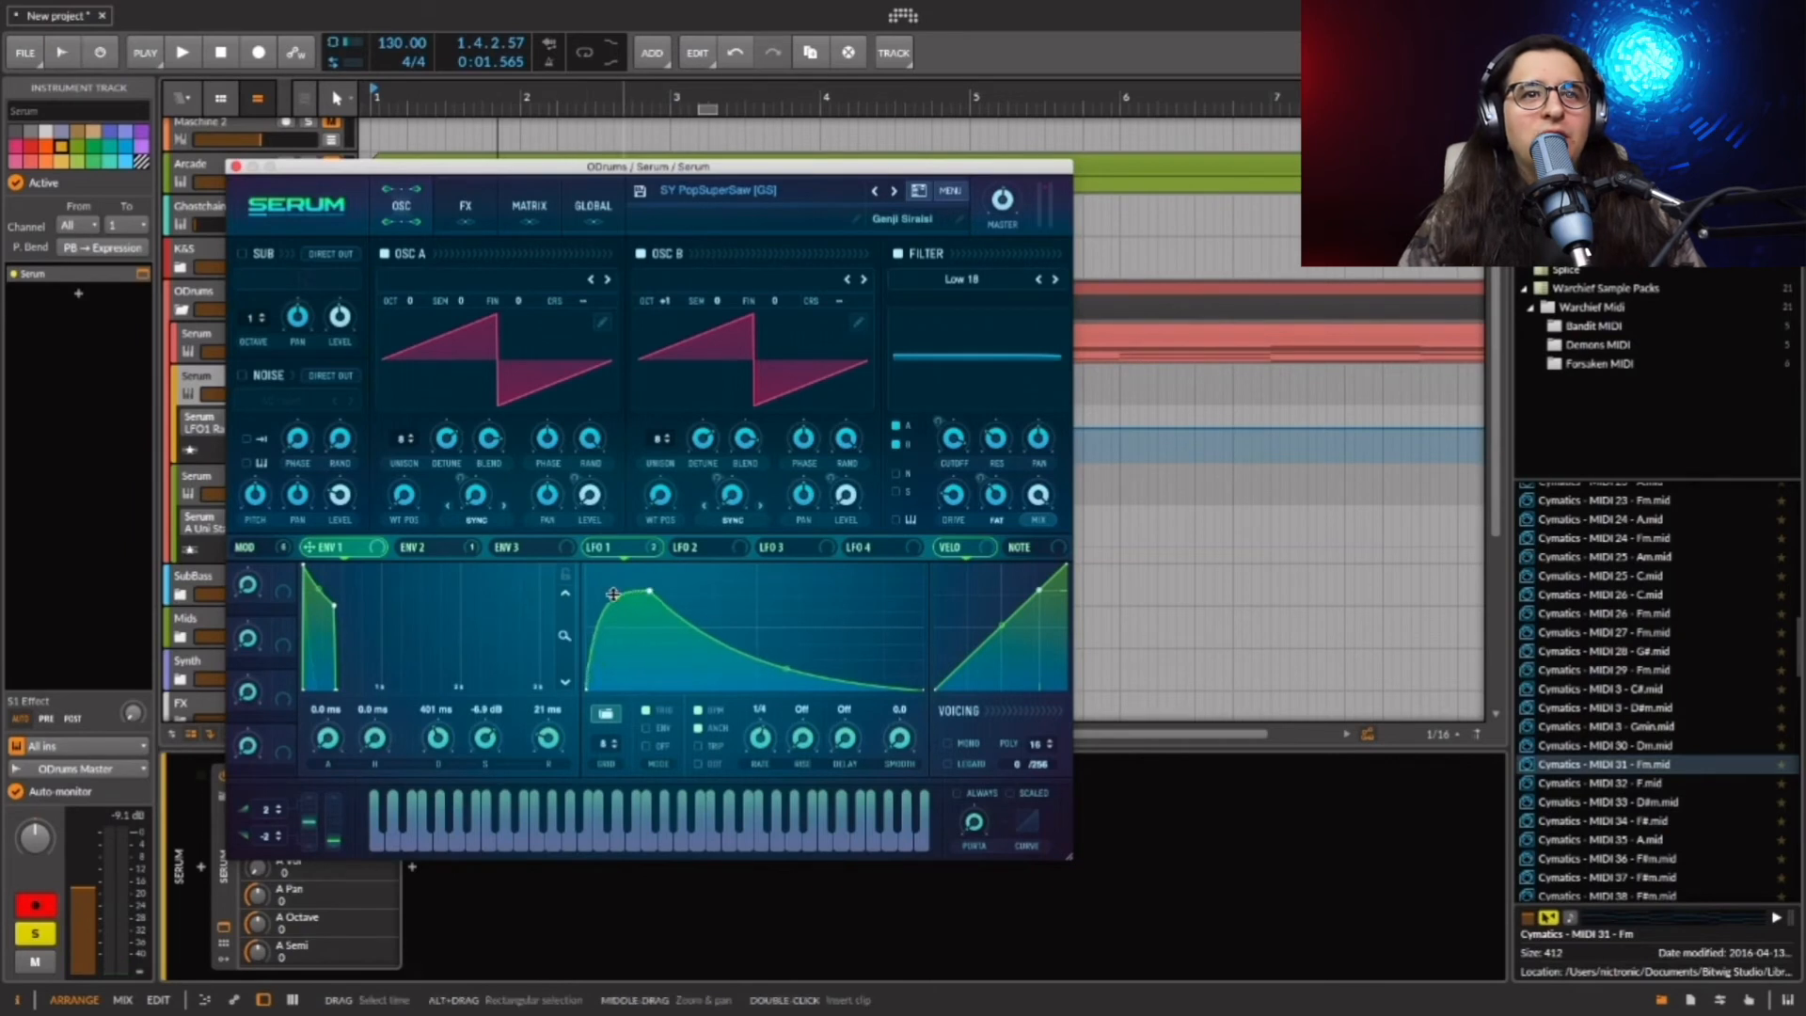
{"action": "left_click_drag", "start_coordinate": [616, 599], "coordinate": [621, 614]}
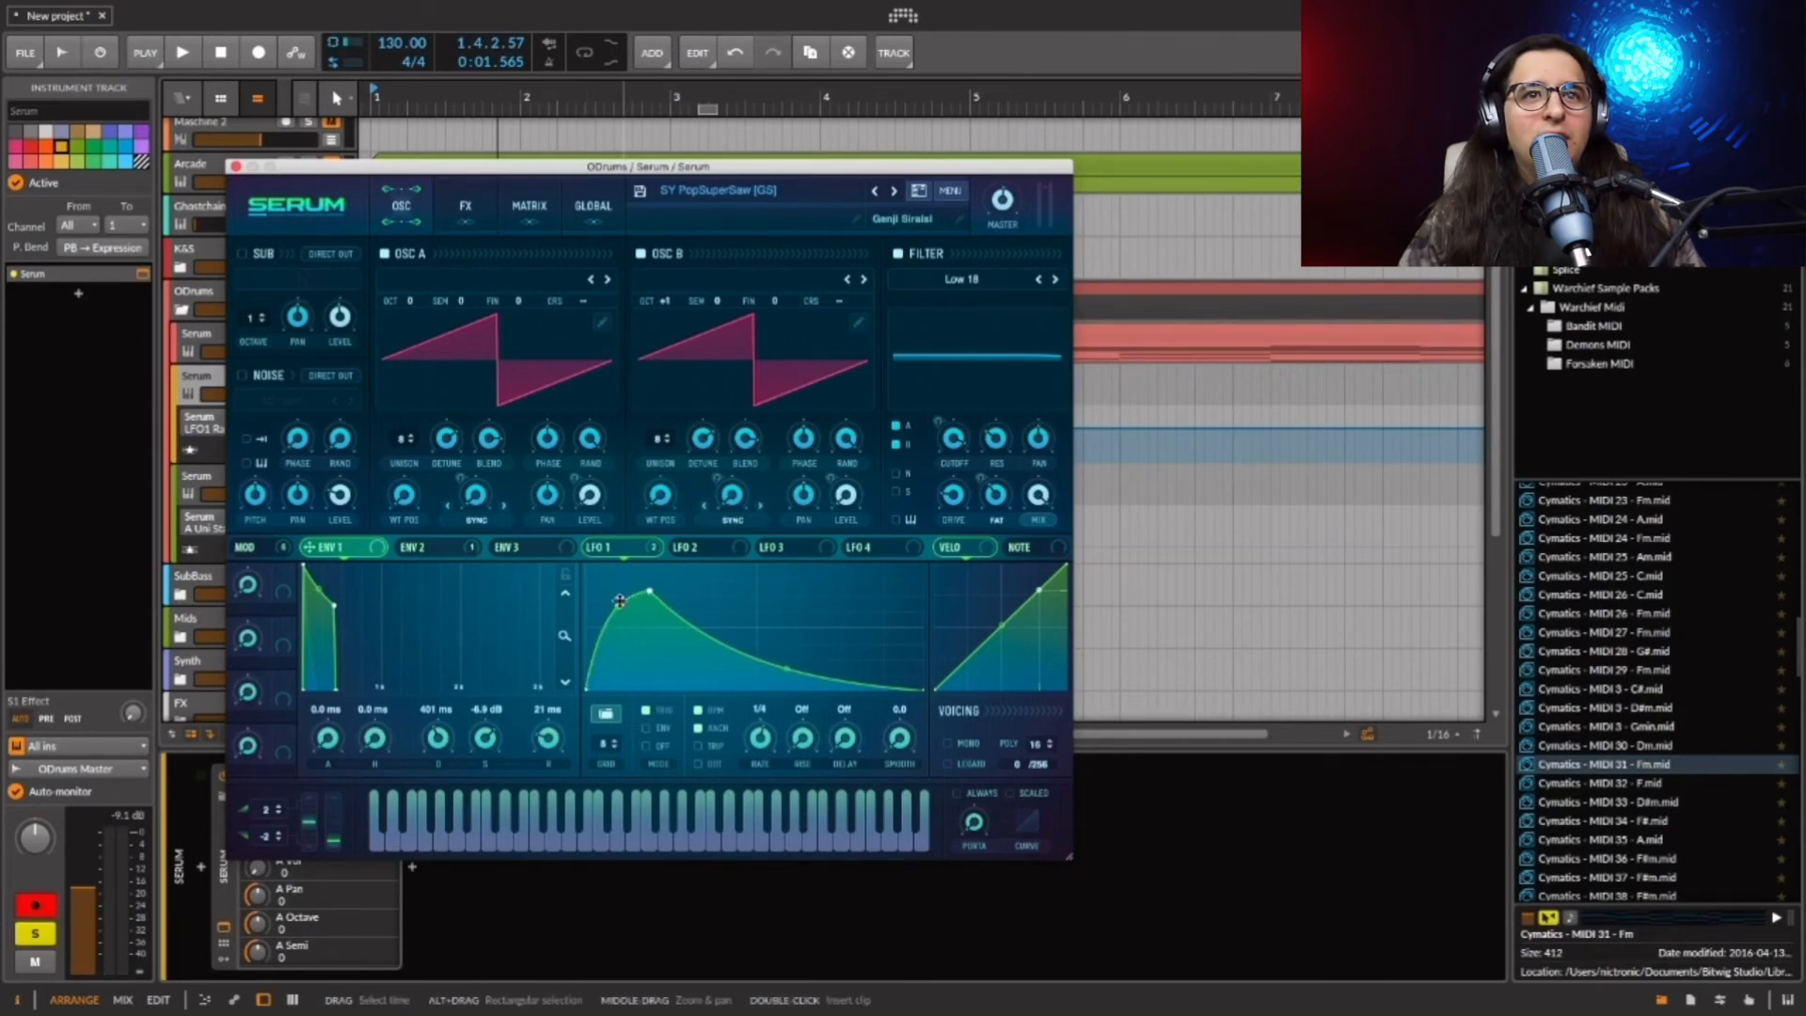
{"action": "key", "text": "space"}
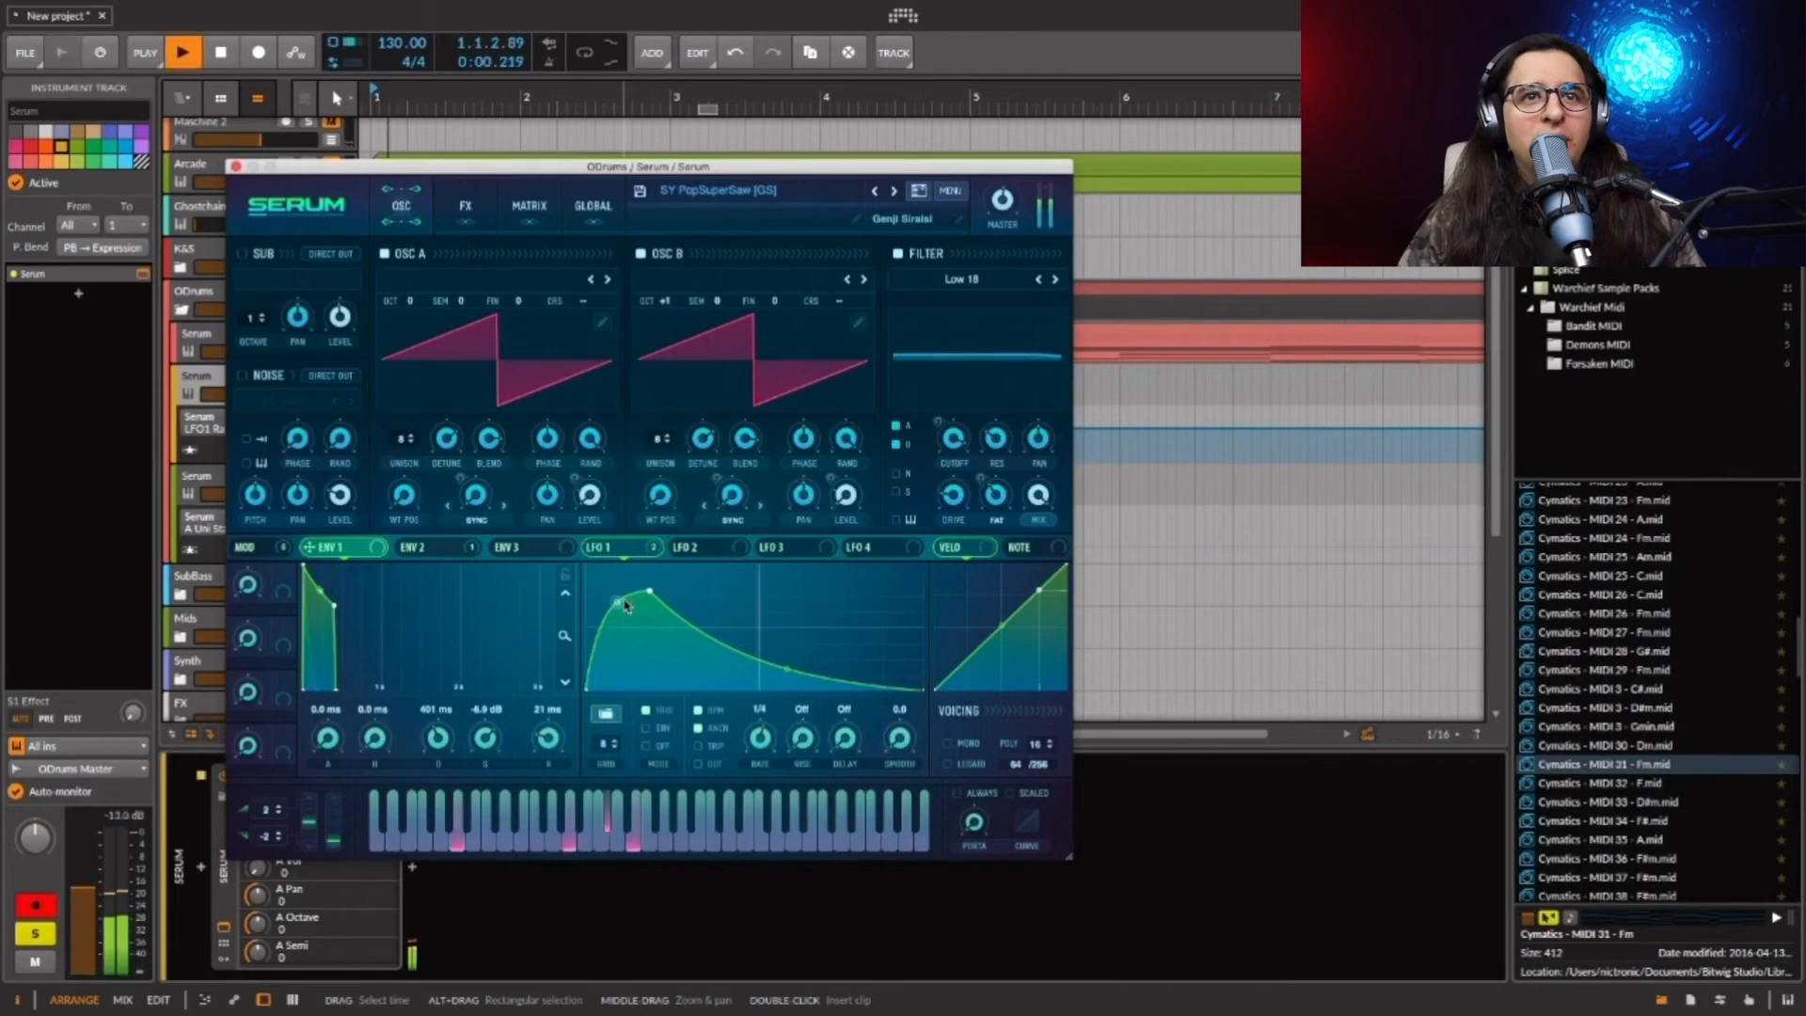
{"action": "left_click_drag", "start_coordinate": [646, 594], "coordinate": [636, 590]}
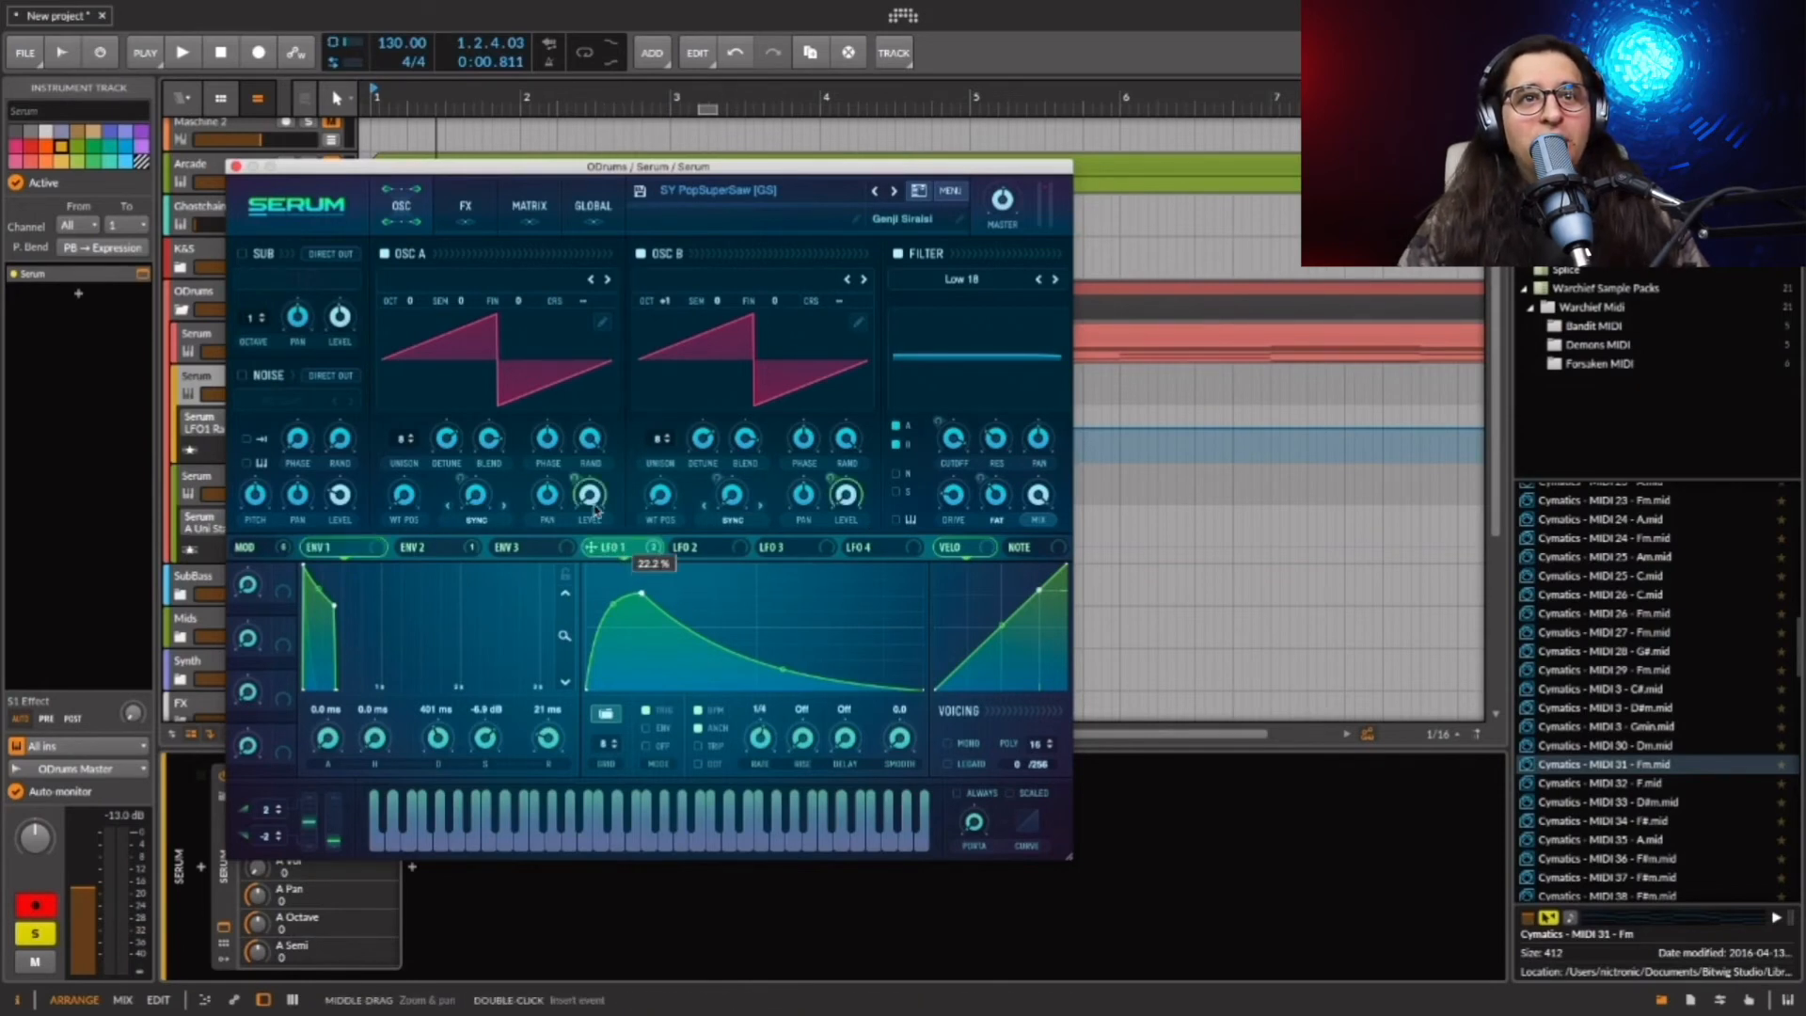
{"action": "key", "text": "space"}
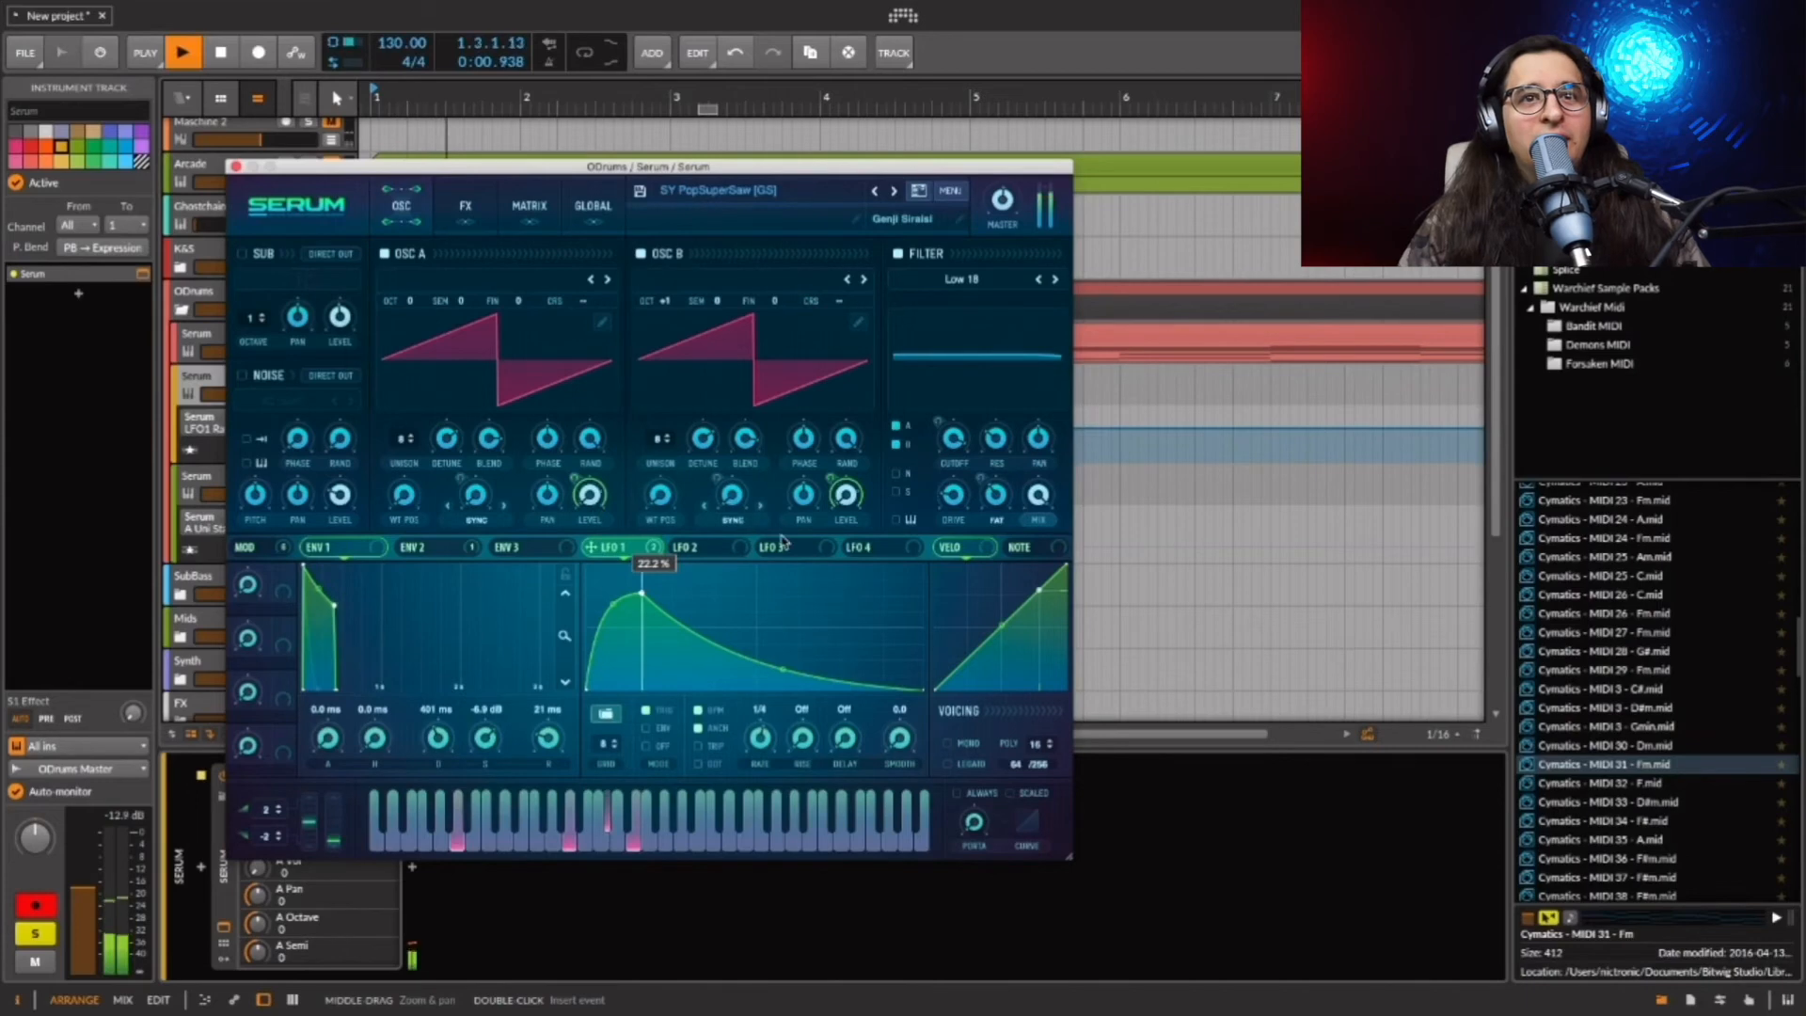
{"action": "key", "text": "space"}
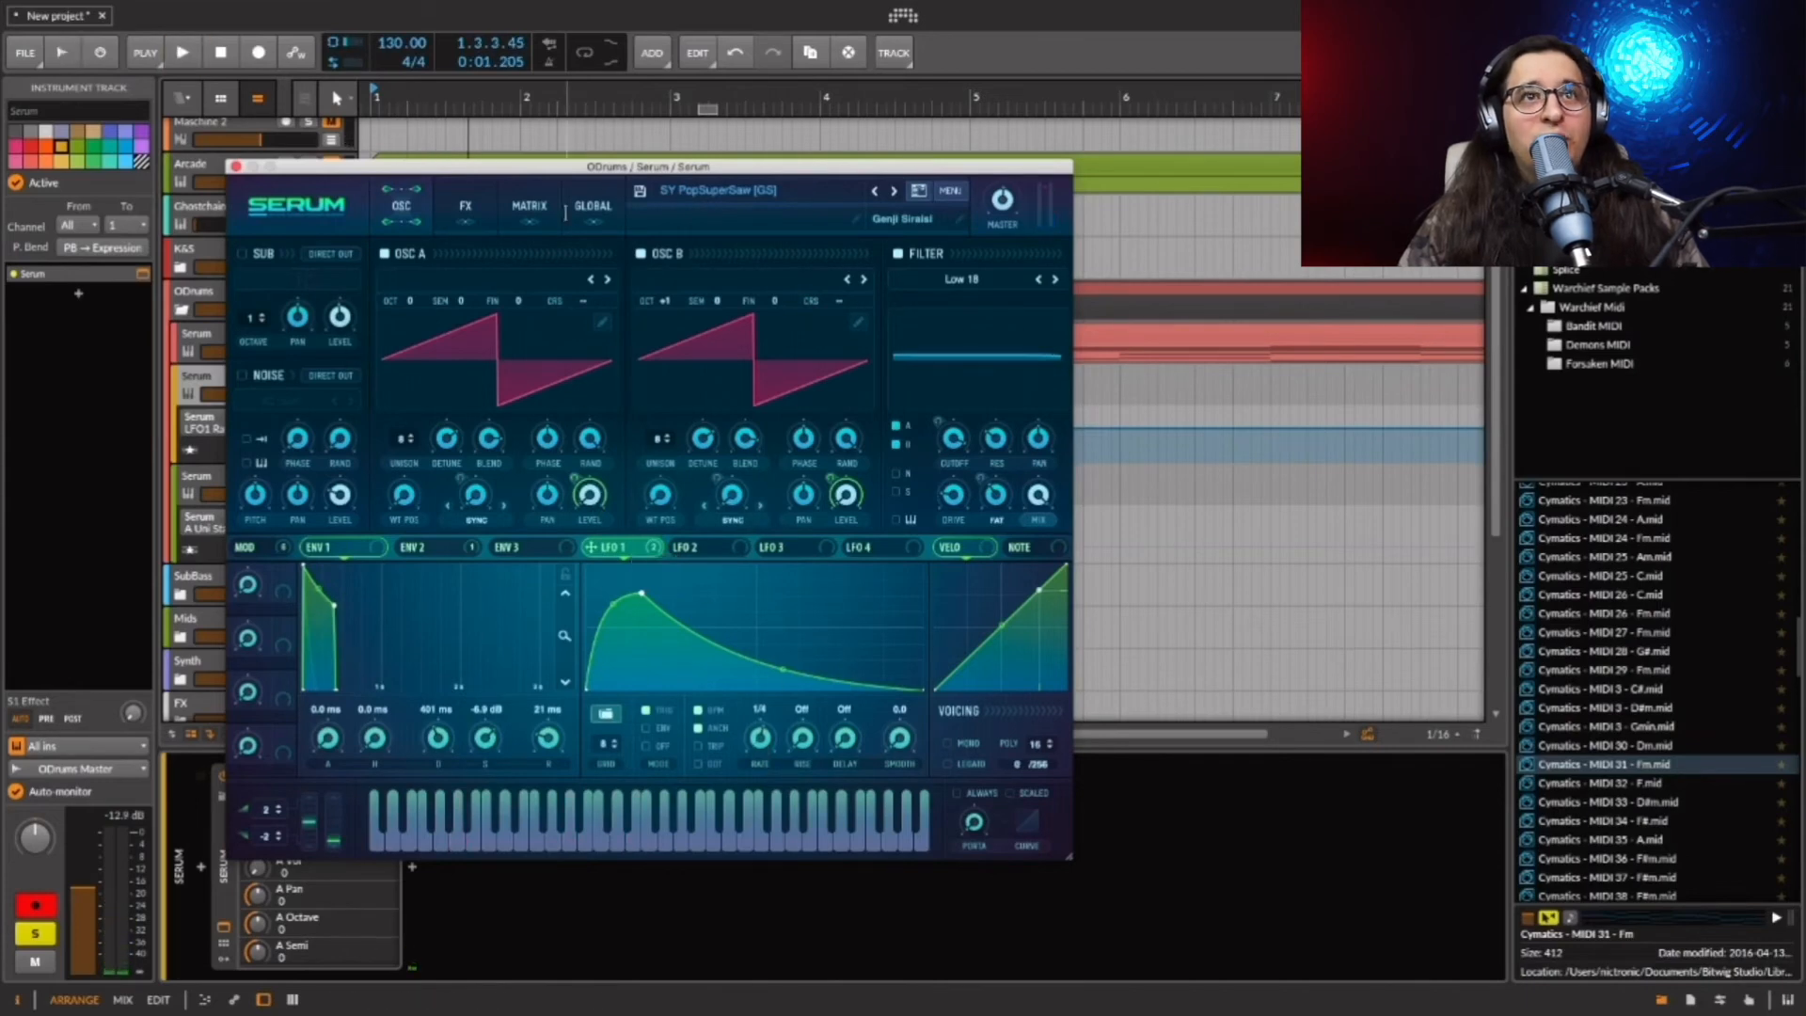
Solo the Serum track holding the Cymatics - MIDI 3 - D#m clip and show its Tremolo Rate automation.
{"action": "left_click_drag", "start_coordinate": [575, 166], "coordinate": [980, 181]}
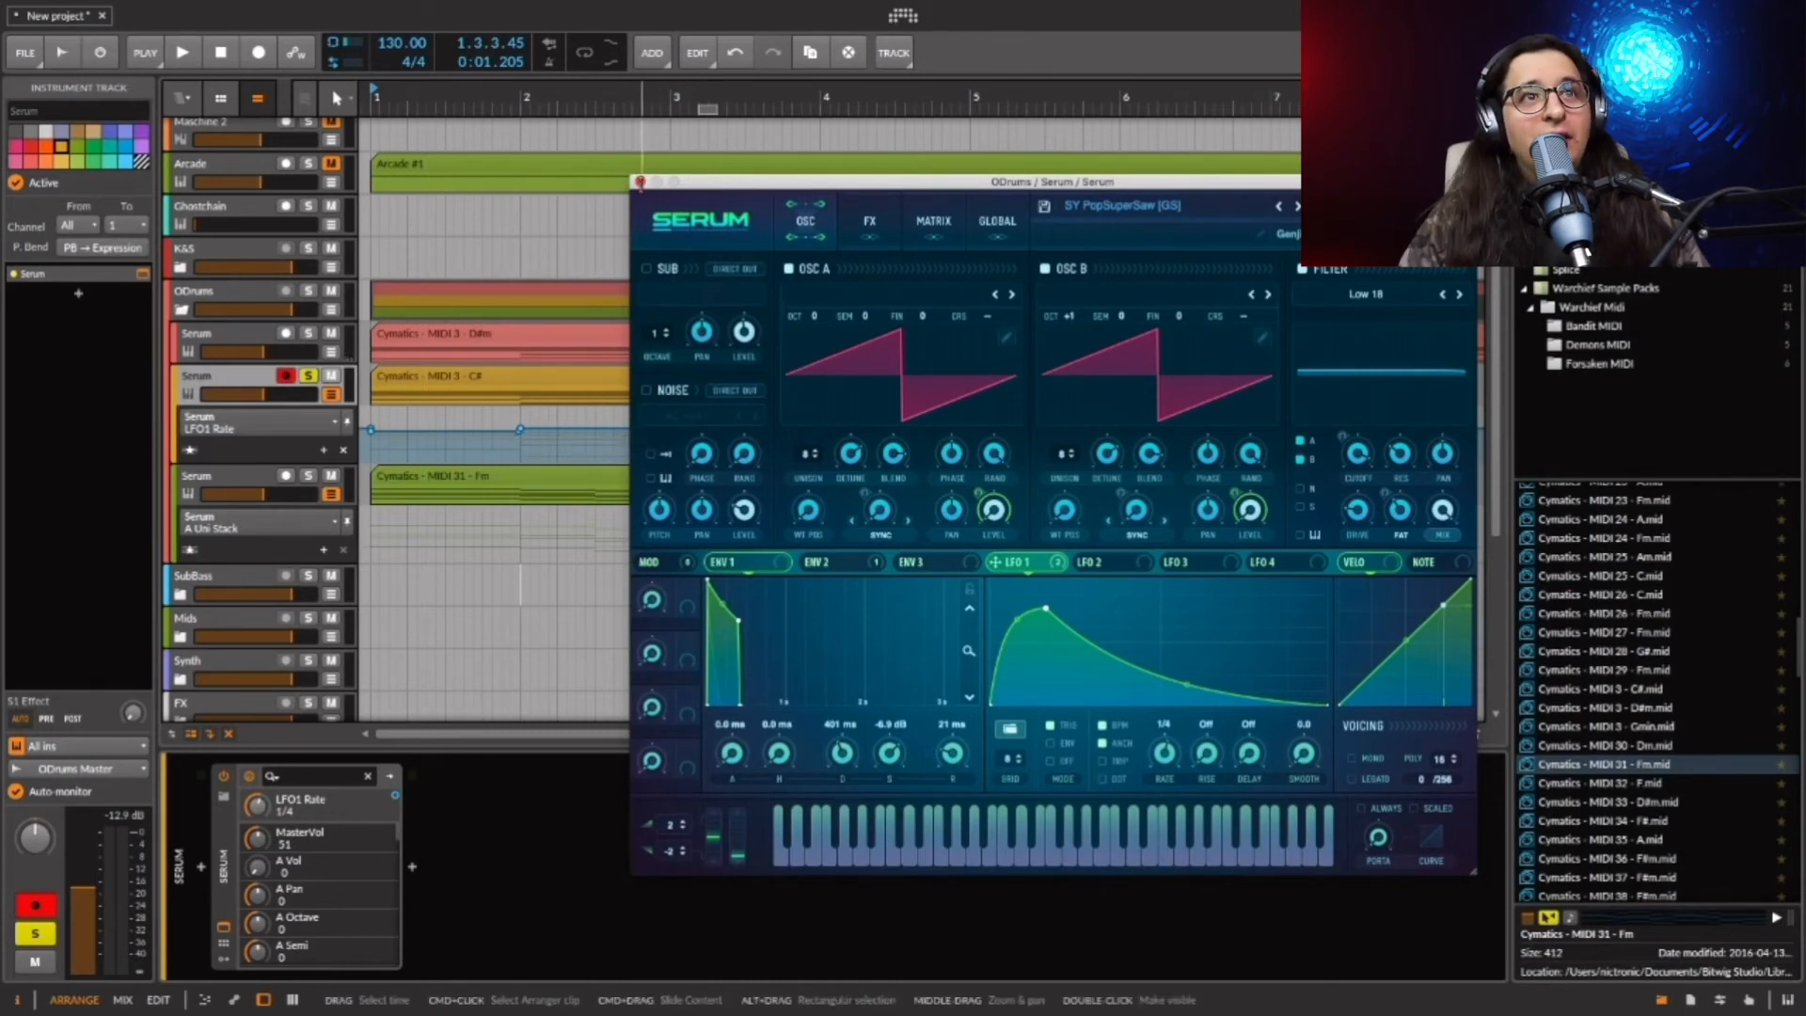
{"action": "left_click", "coordinate": [641, 179]}
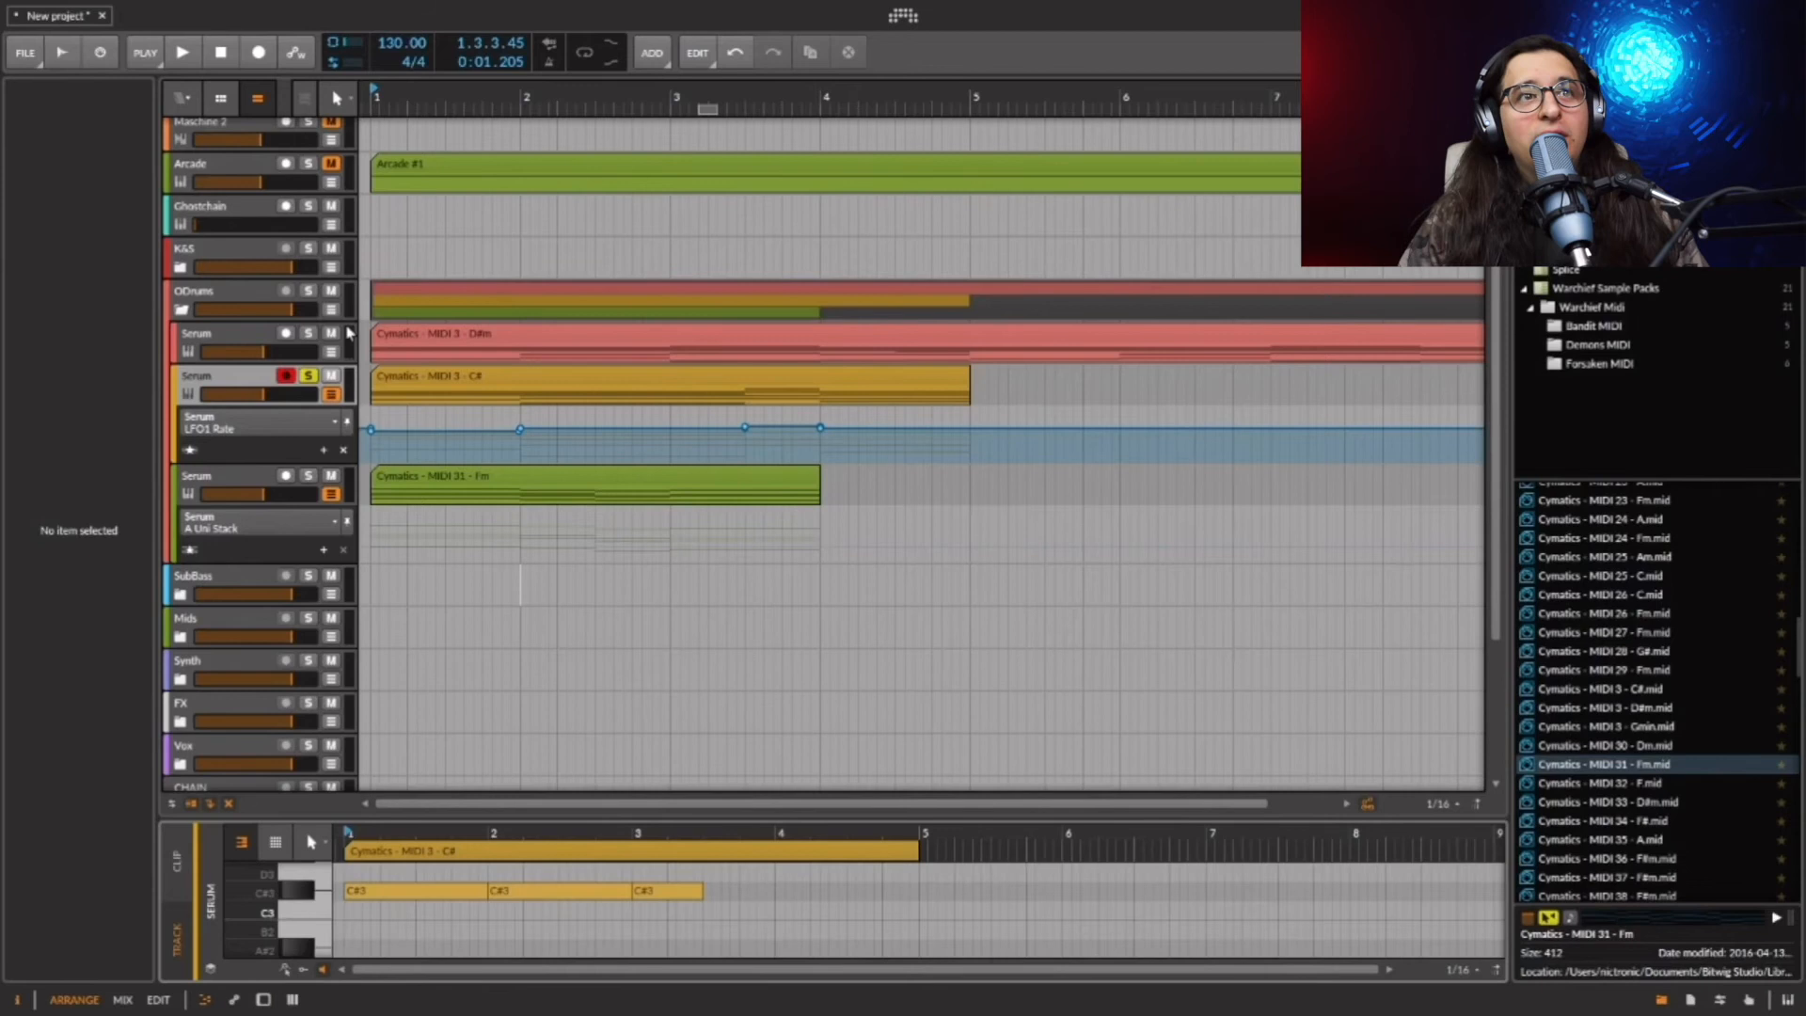
{"action": "left_click", "coordinate": [241, 339]}
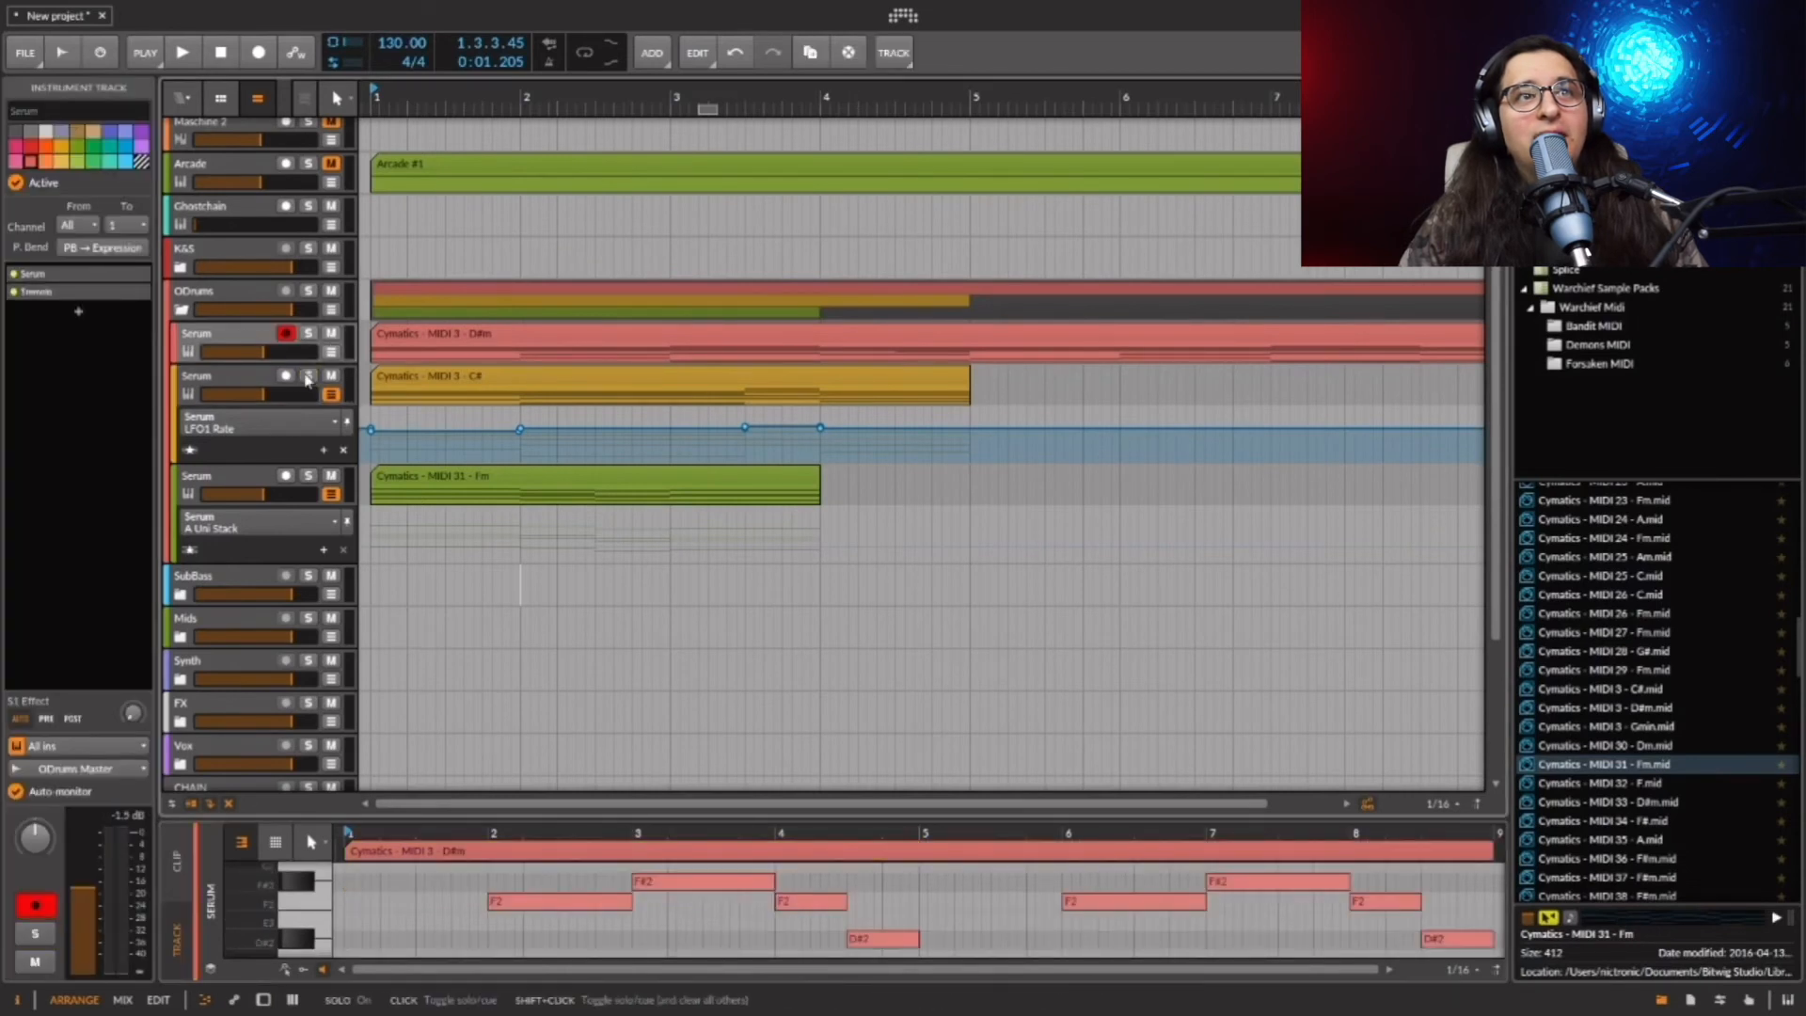
{"action": "double_click", "coordinate": [260, 341]}
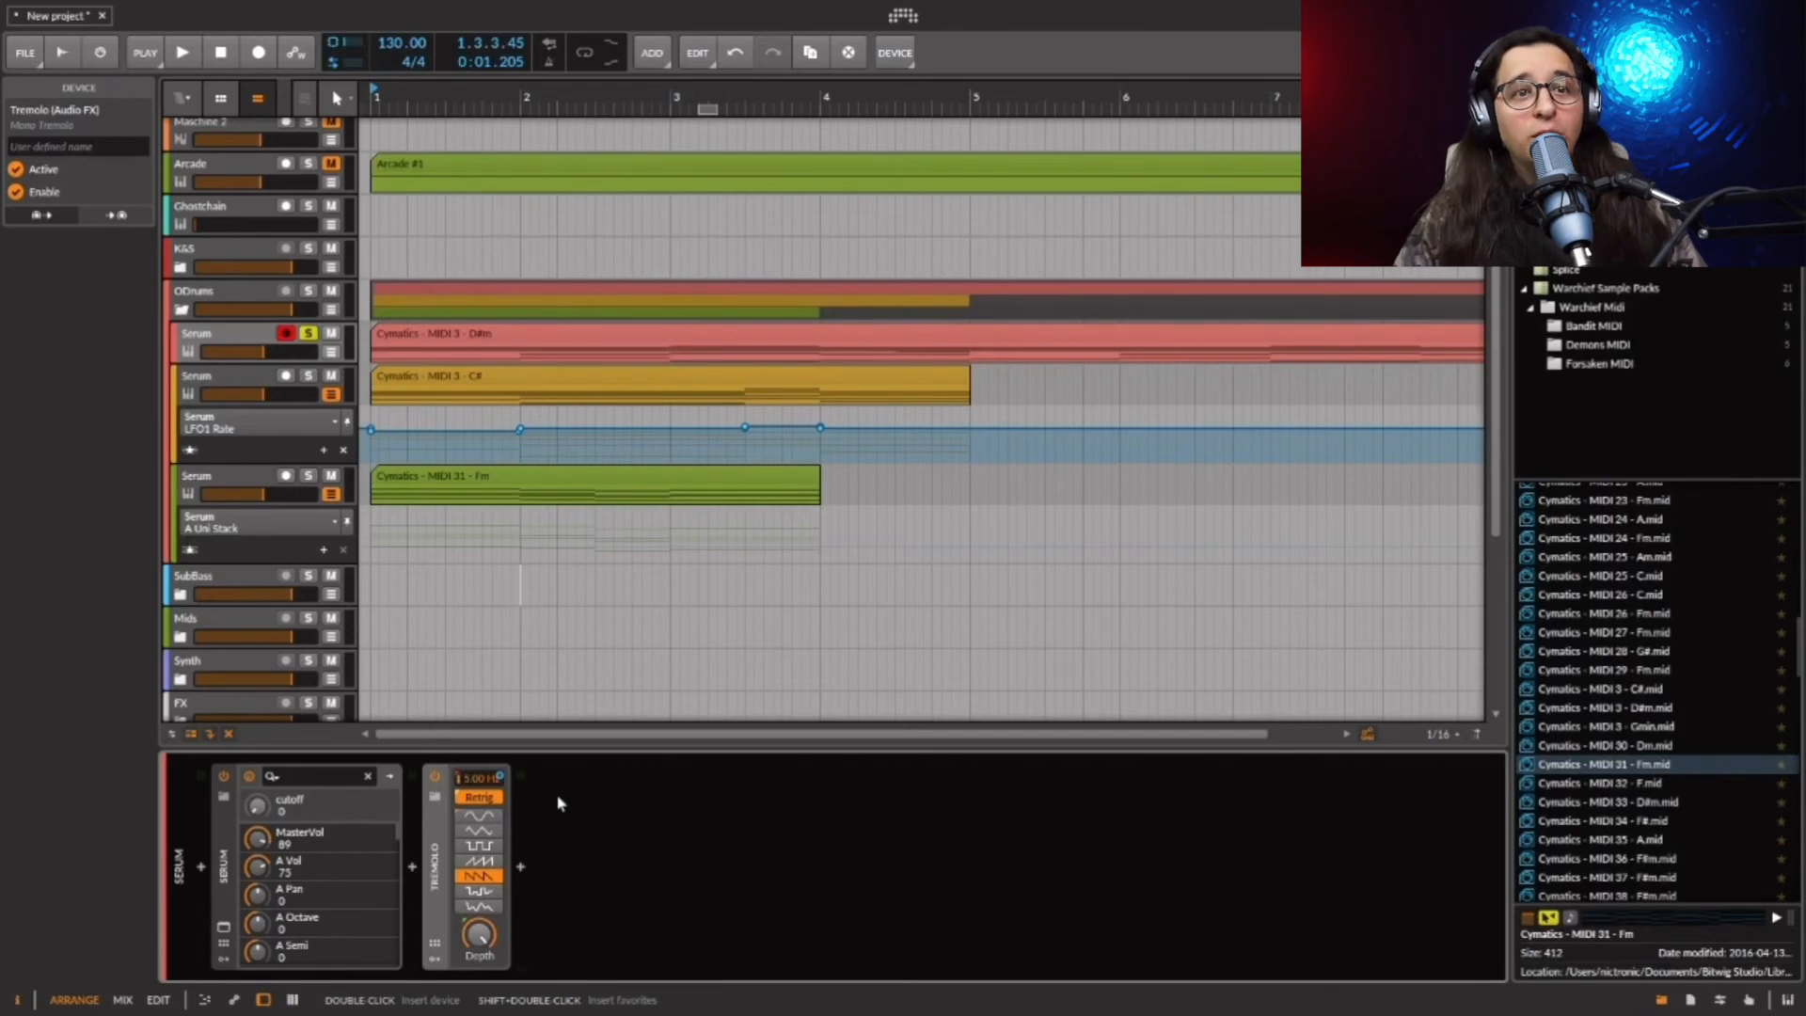
{"action": "left_click", "coordinate": [332, 352]}
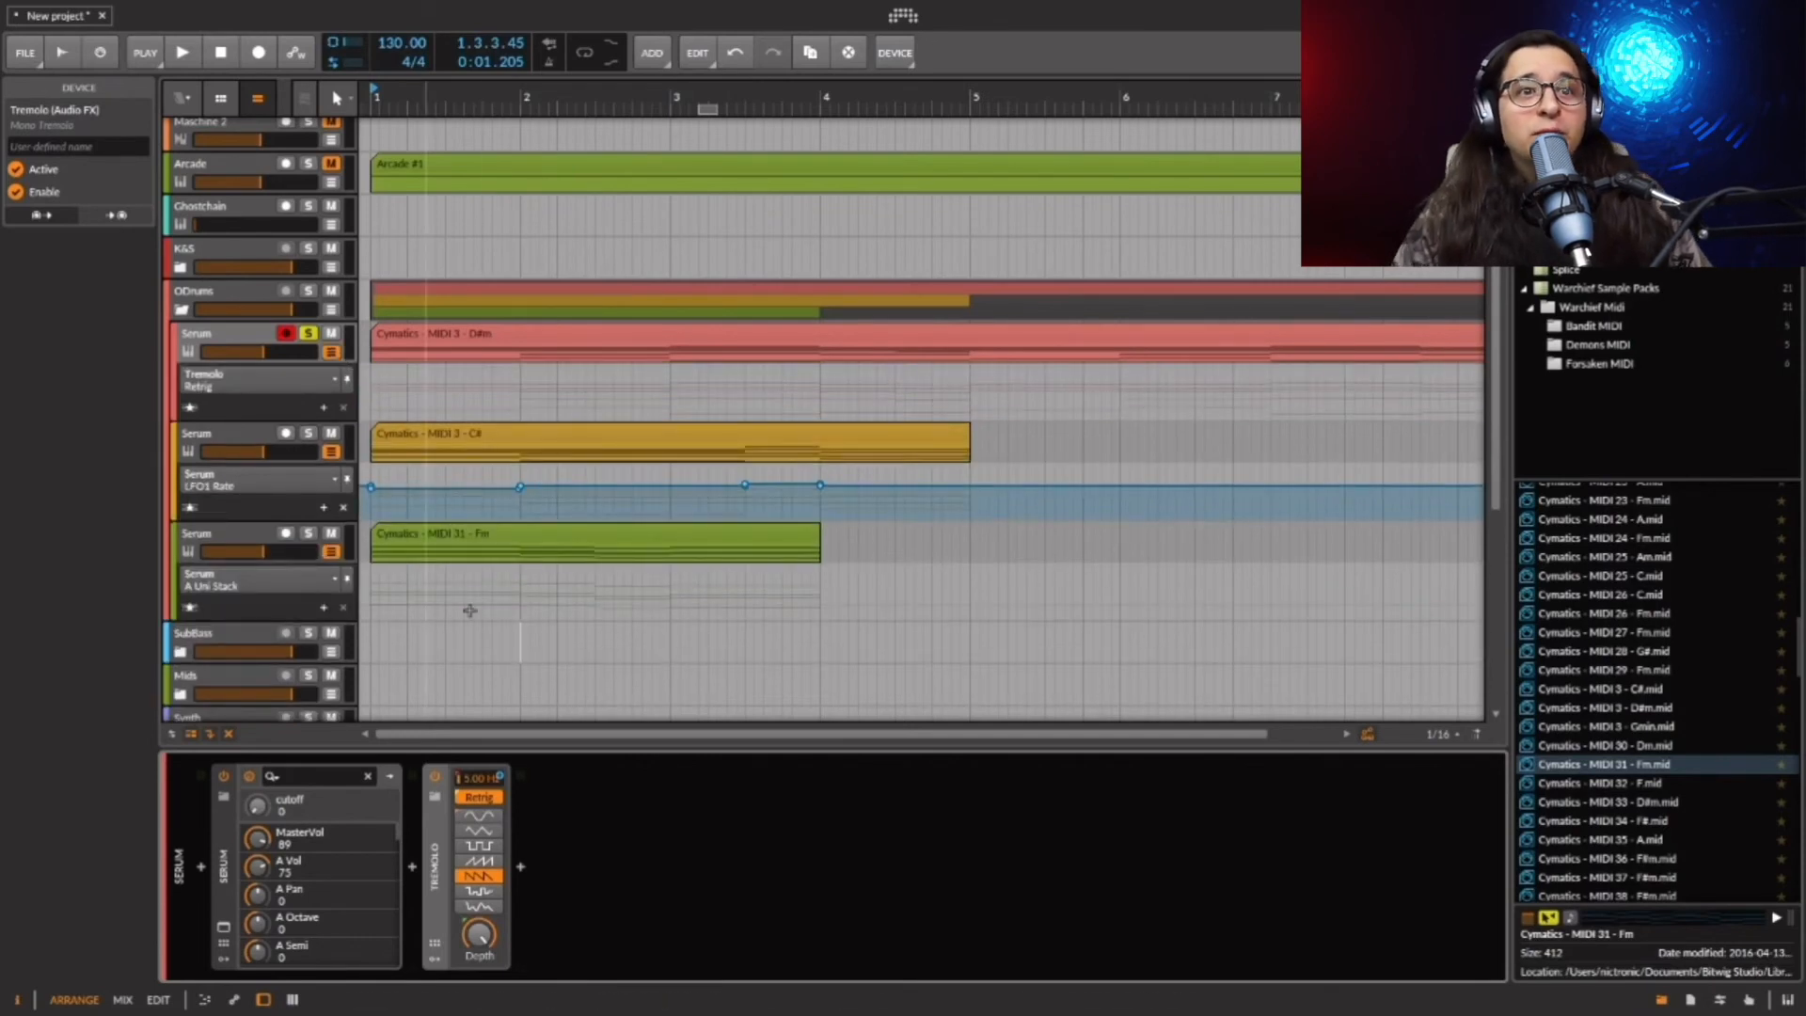
{"action": "left_click", "coordinate": [485, 779]}
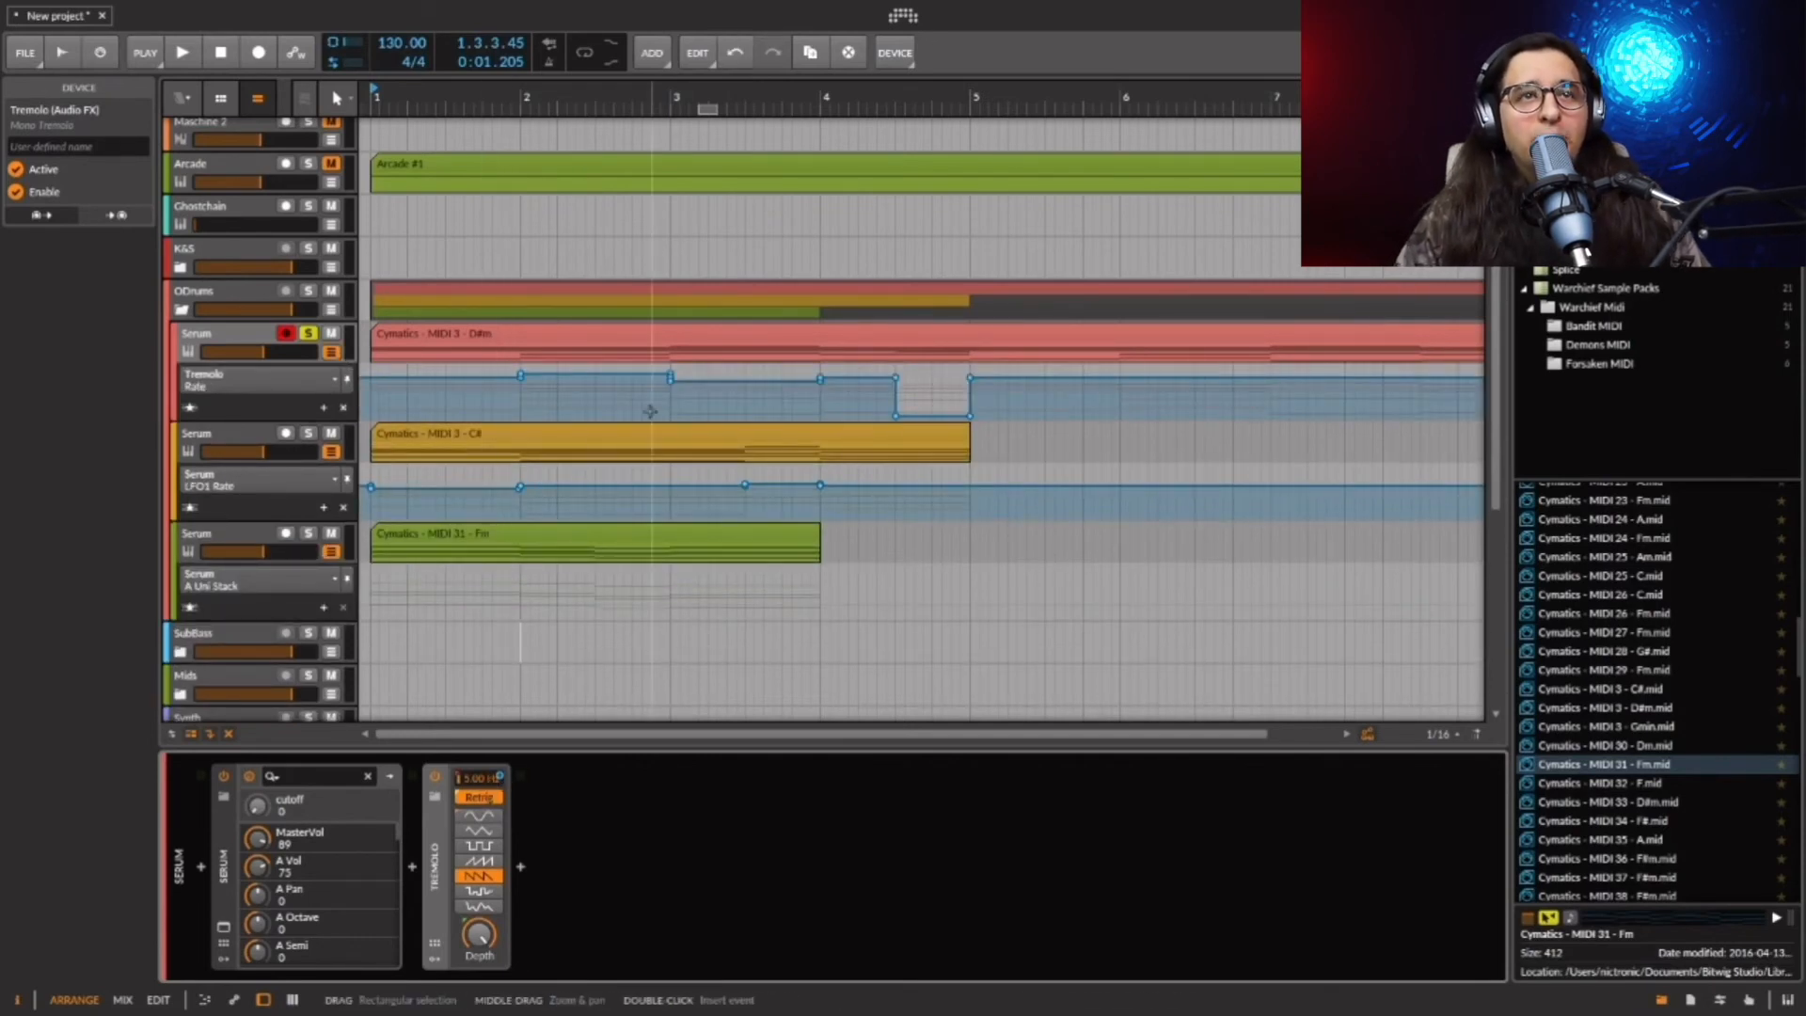
Audition the Tremolo Rate automation from the start of bar 1, and unsolo the track.
{"action": "mouse_move", "coordinate": [521, 387]}
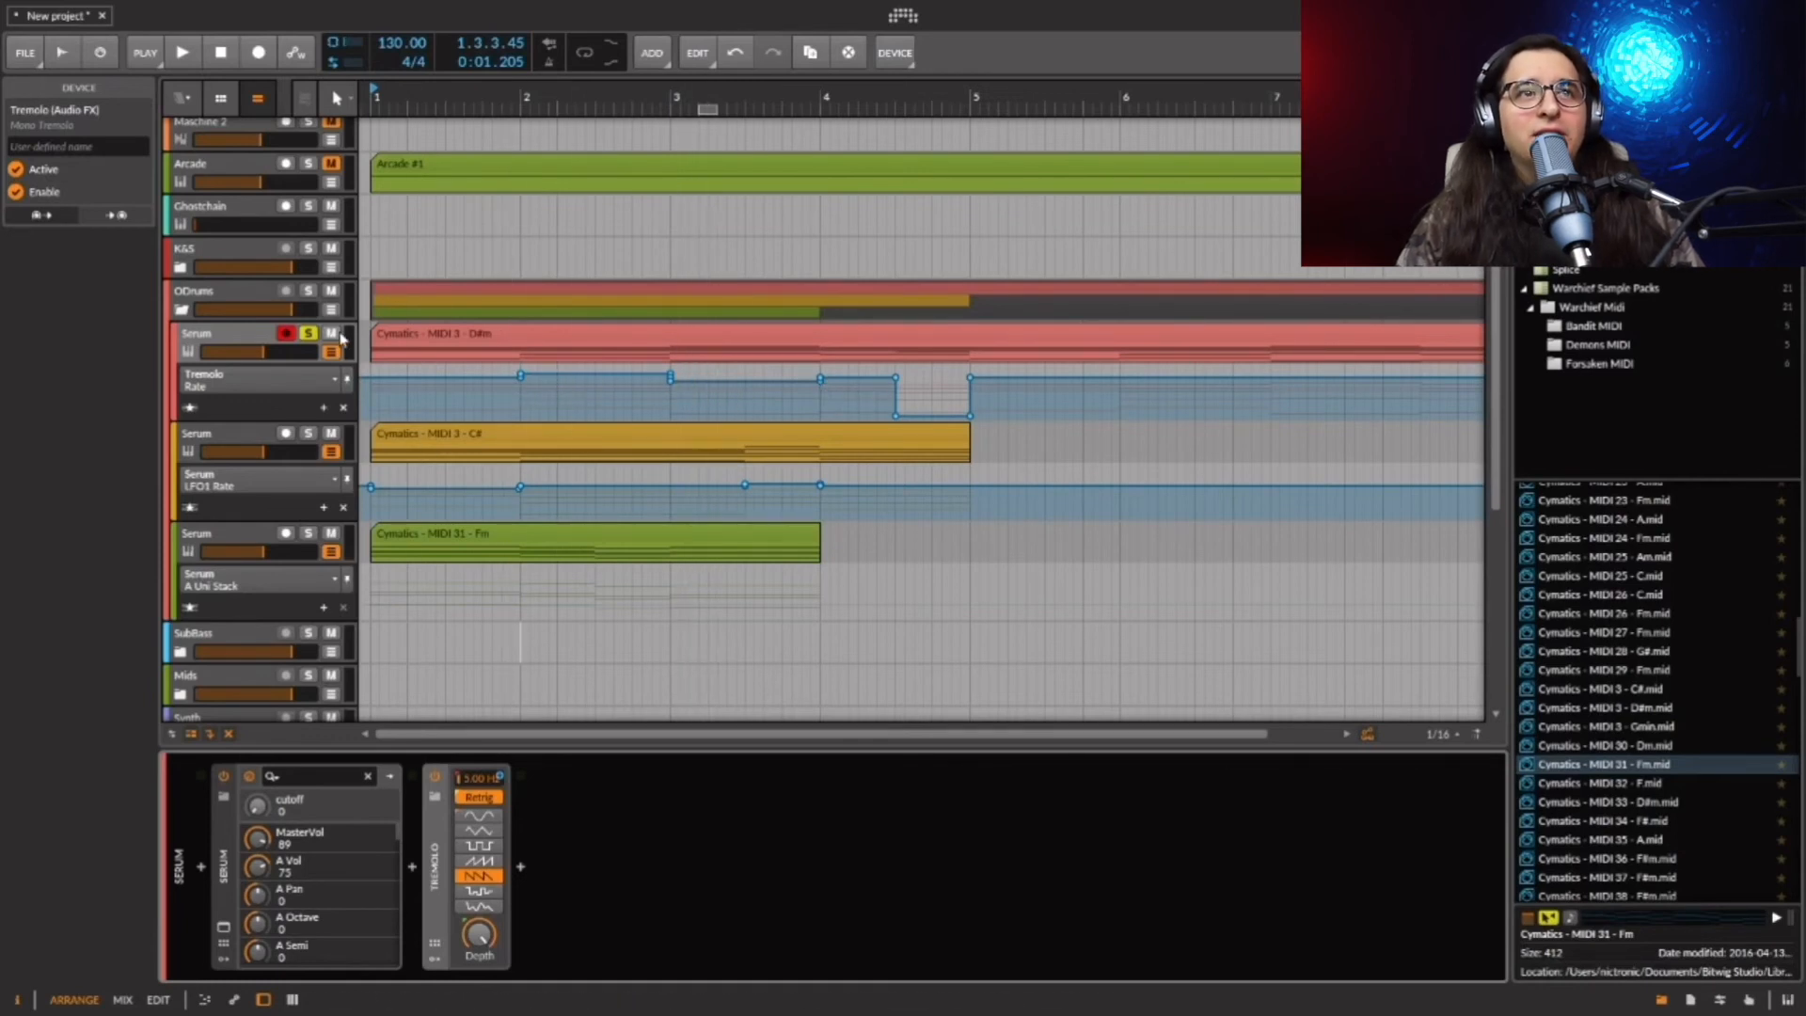
{"action": "left_click", "coordinate": [371, 356]}
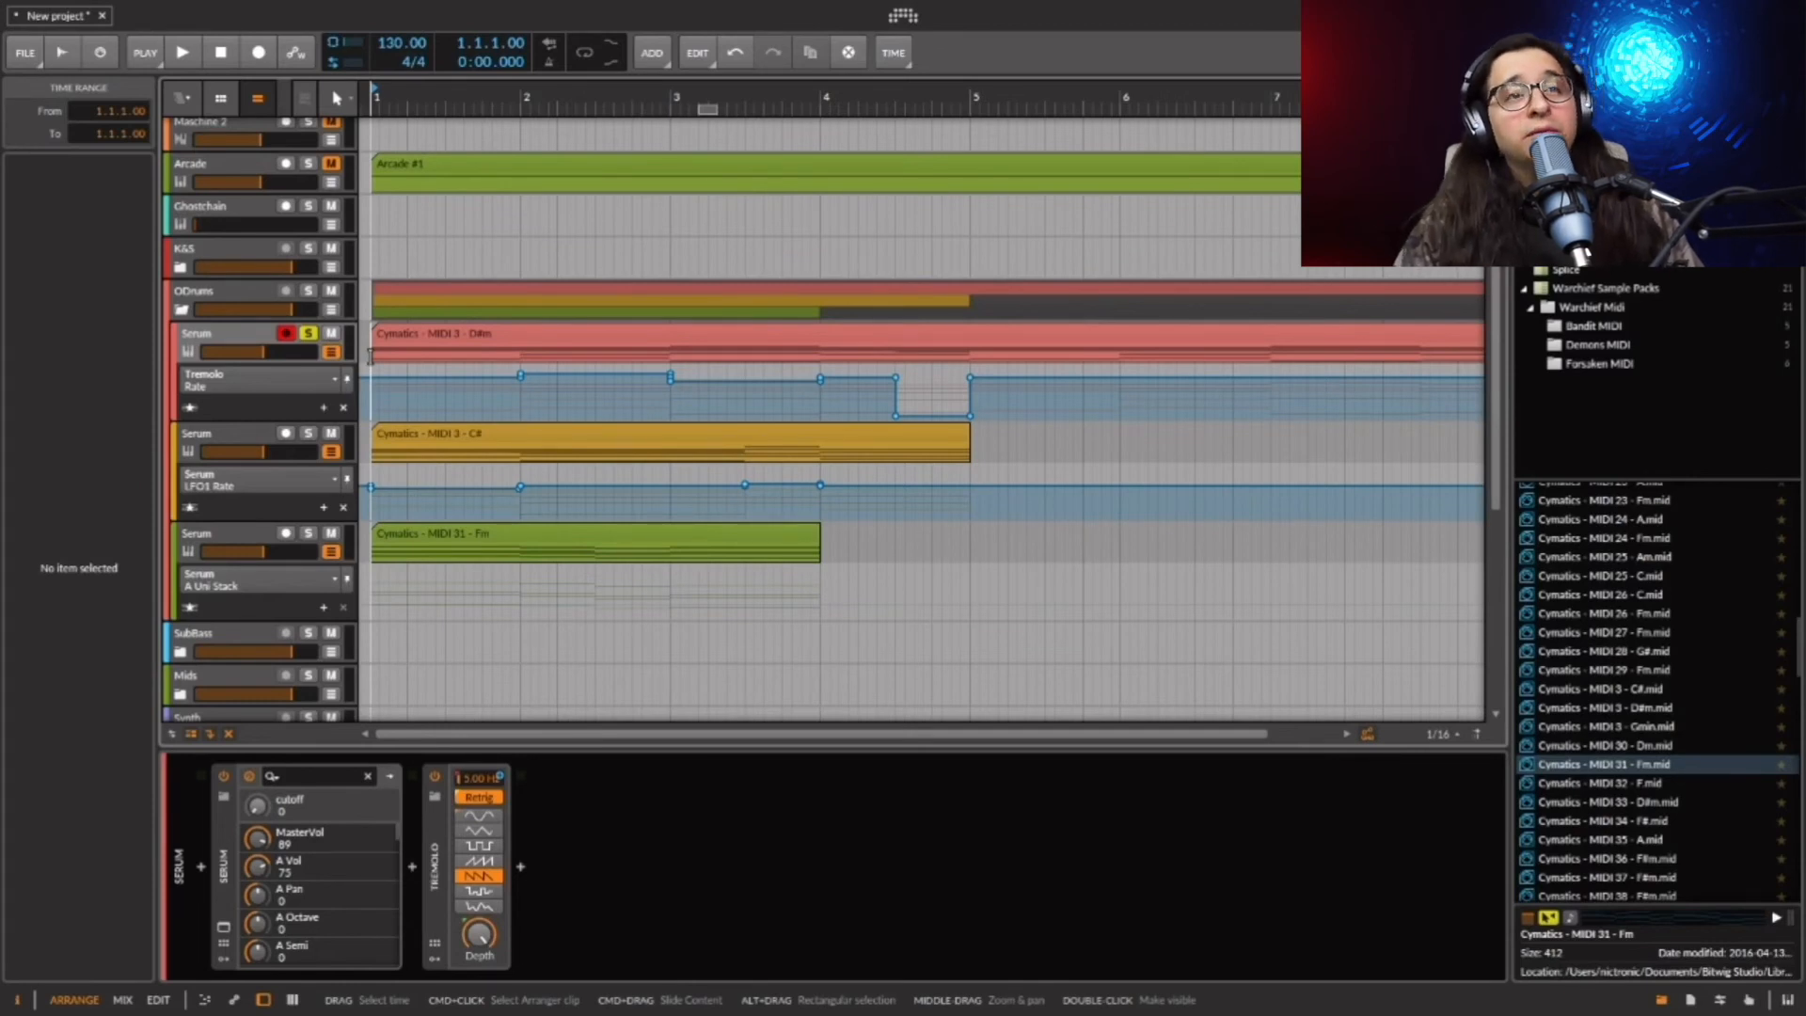
{"action": "key", "text": "space"}
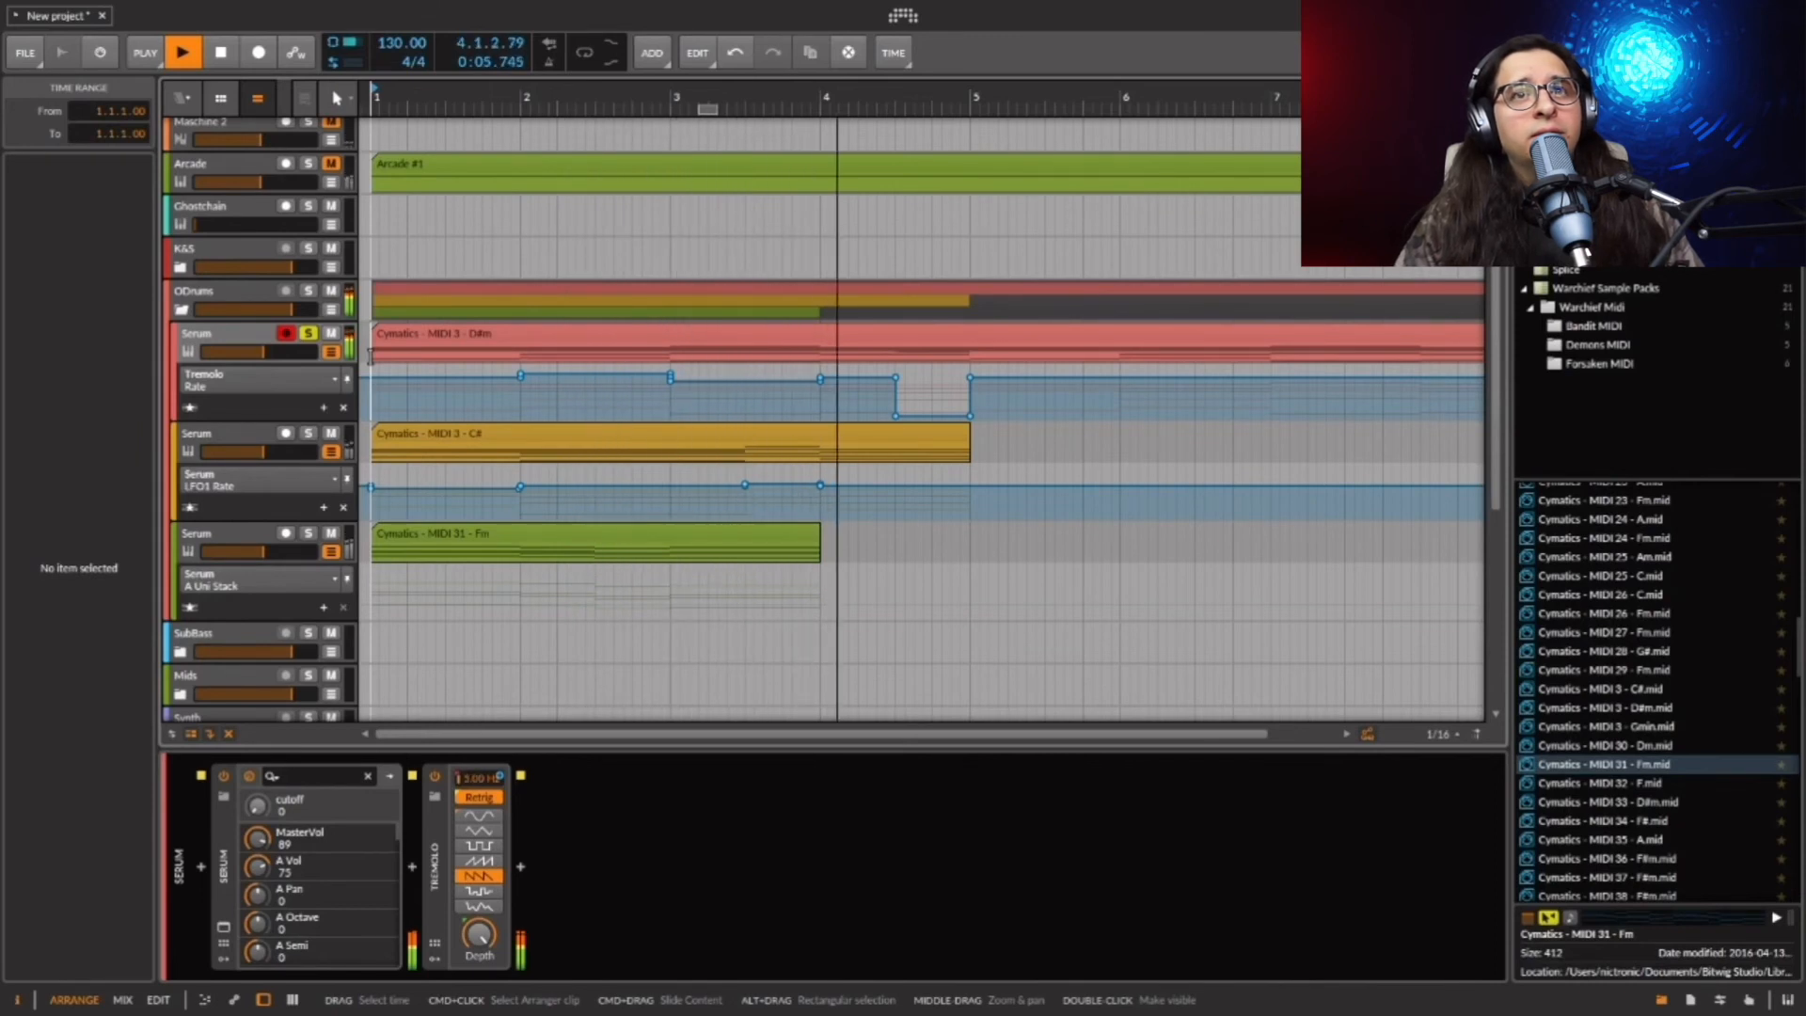
{"action": "key", "text": "space"}
{"action": "left_click", "coordinate": [312, 335]}
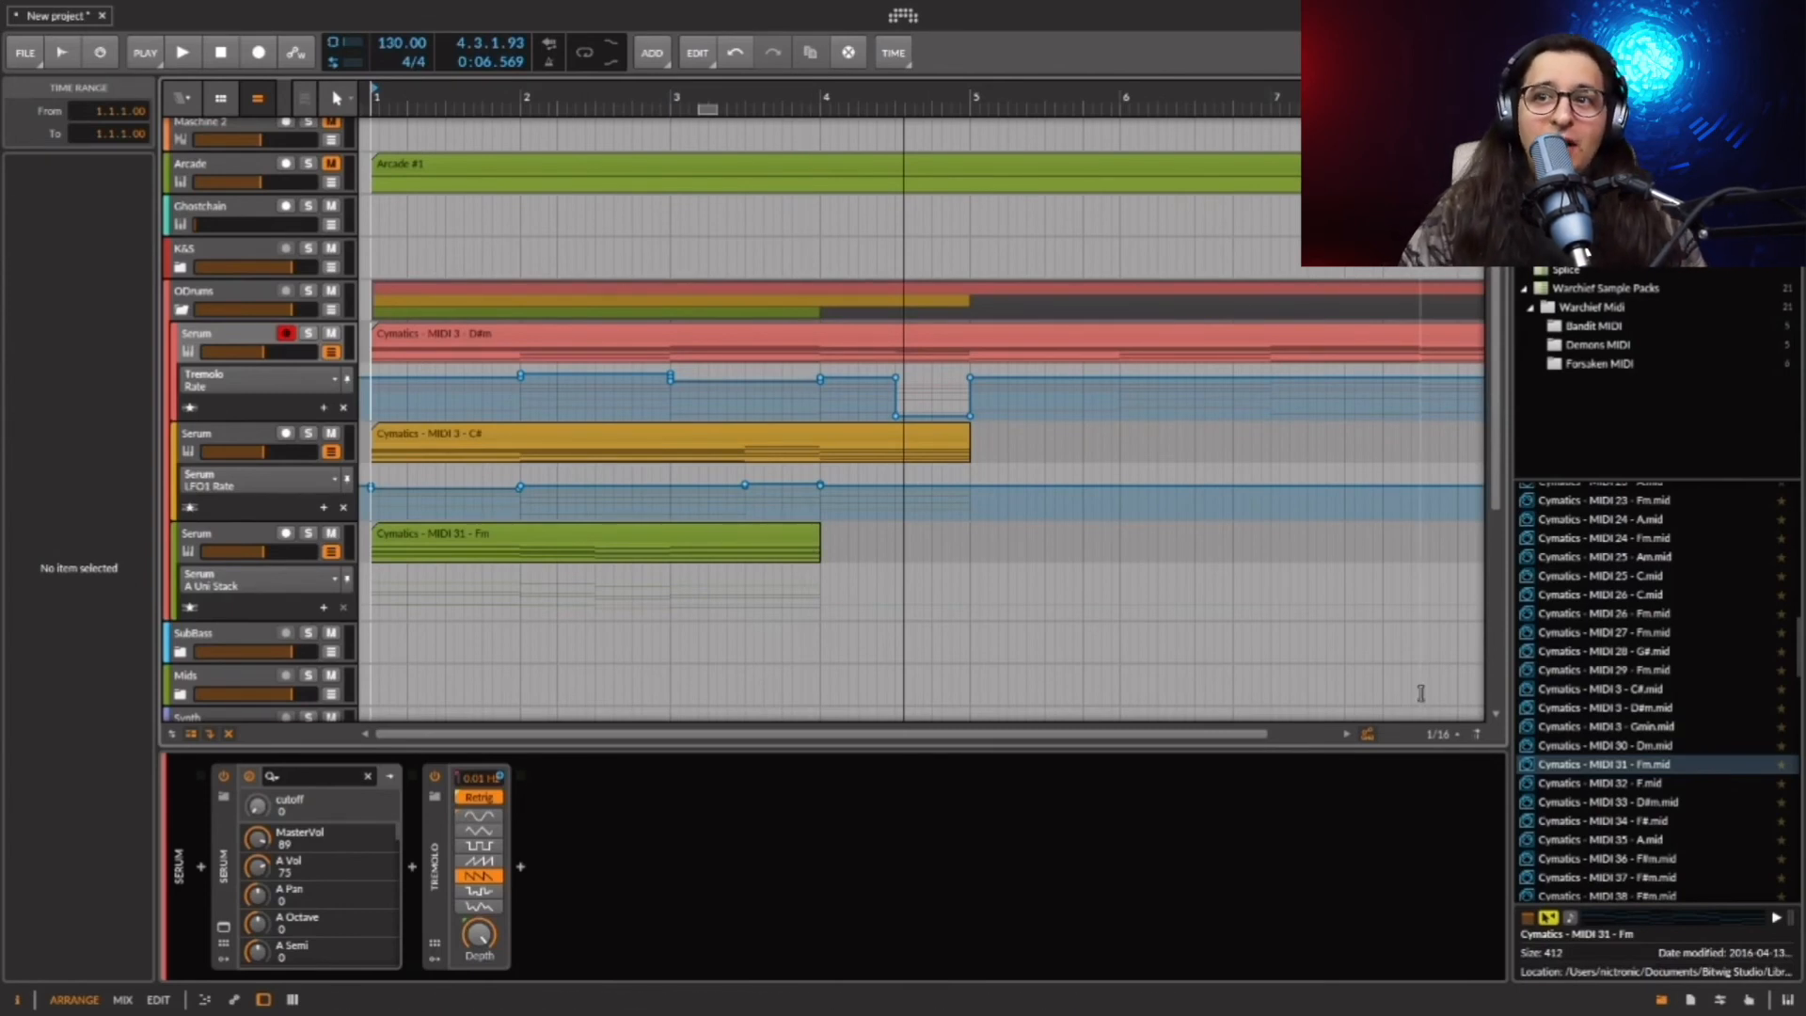
Select the Cymatics - MIDI 3 - D#m clip on the first Serum track.
{"action": "scroll", "coordinate": [1641, 677], "scroll_direction": "up", "scroll_amount": 10}
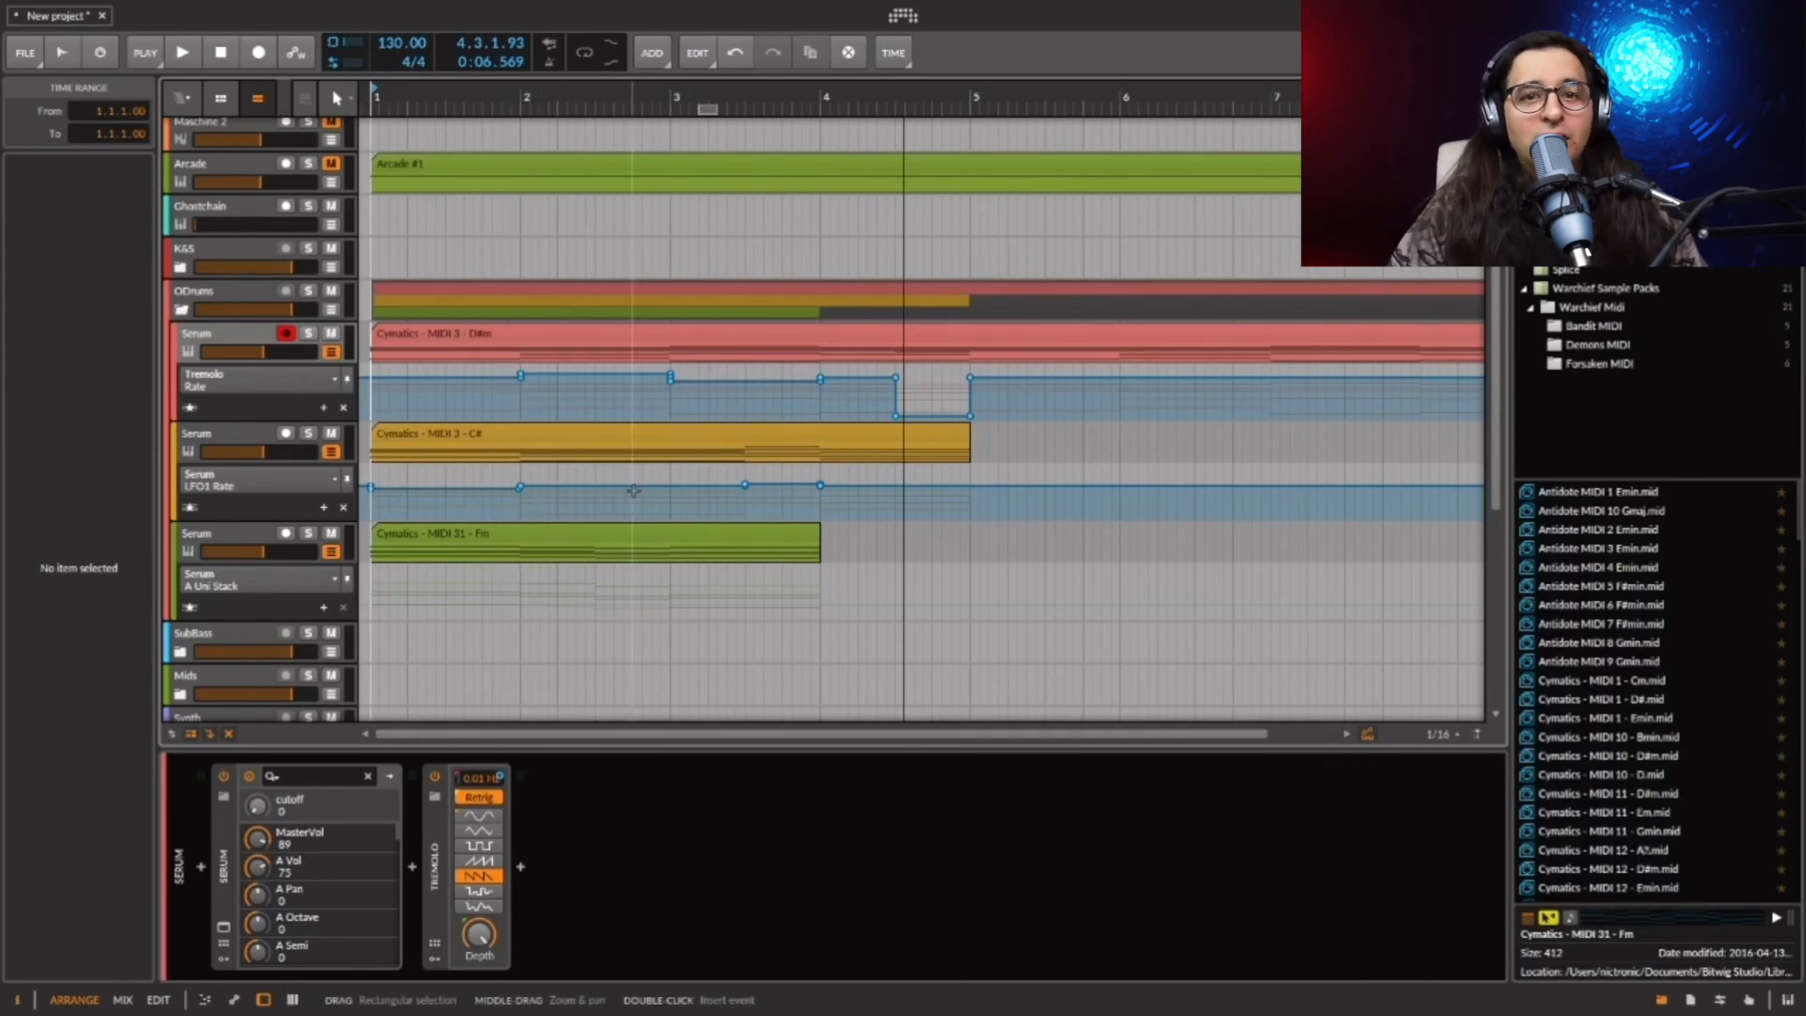
{"action": "left_click", "coordinate": [456, 337]}
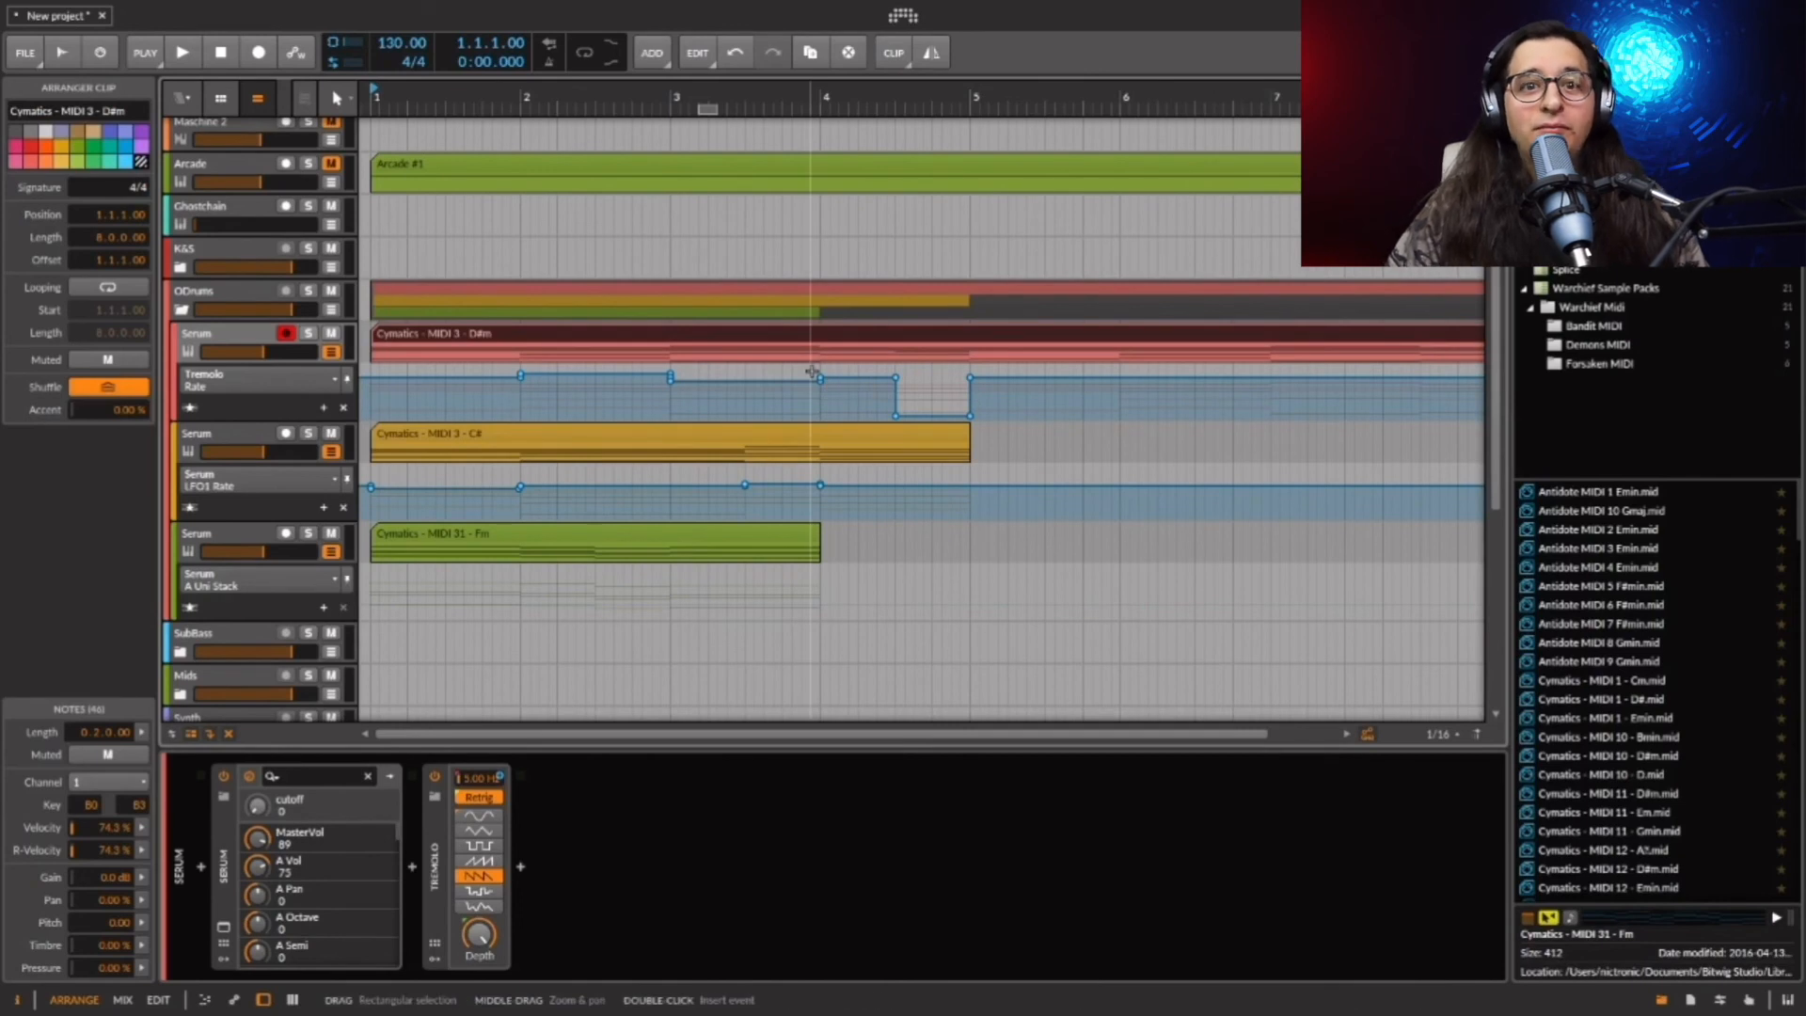